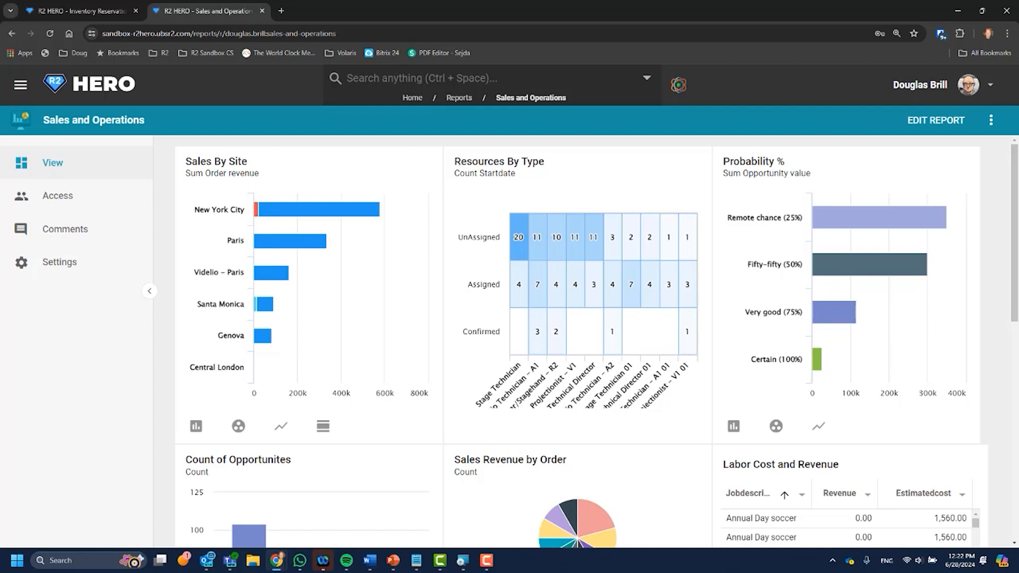
# Step: Open the list of datasources and look through the datasource types available for a new datasource, without creating one
pyautogui.click(20, 85)
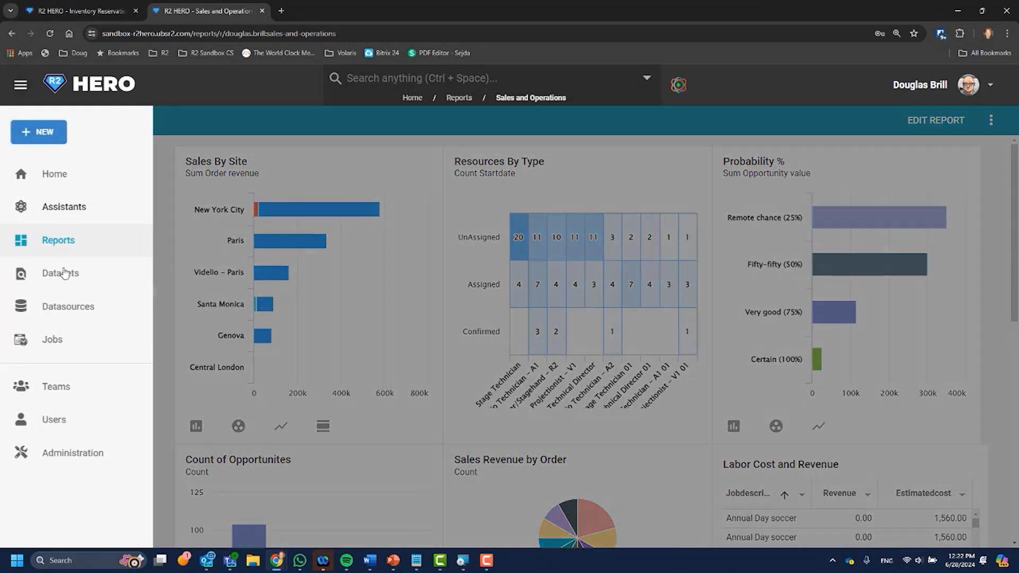
pyautogui.click(53, 305)
pyautogui.click(39, 134)
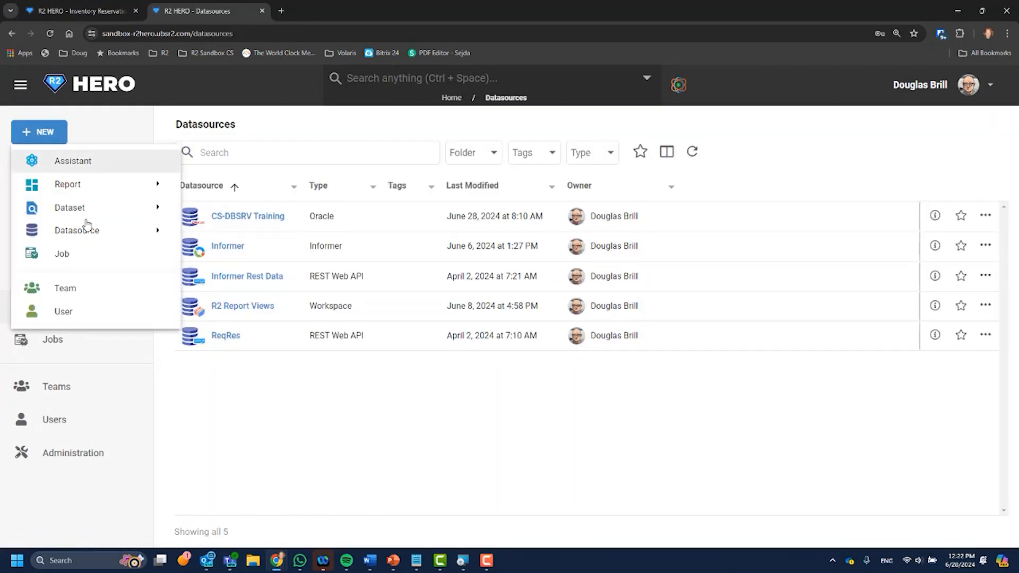
pyautogui.moveTo(91, 237)
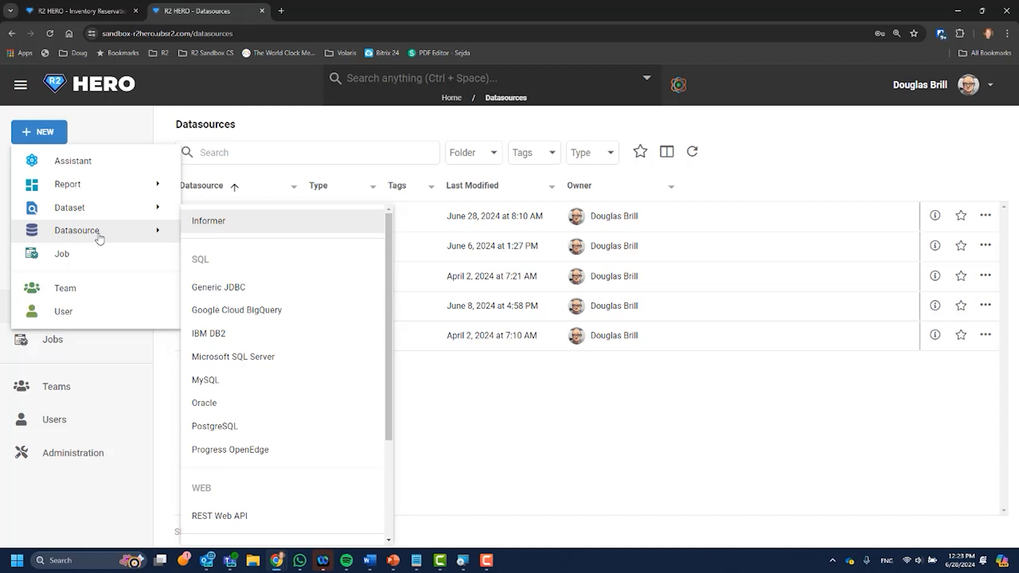
pyautogui.click(328, 144)
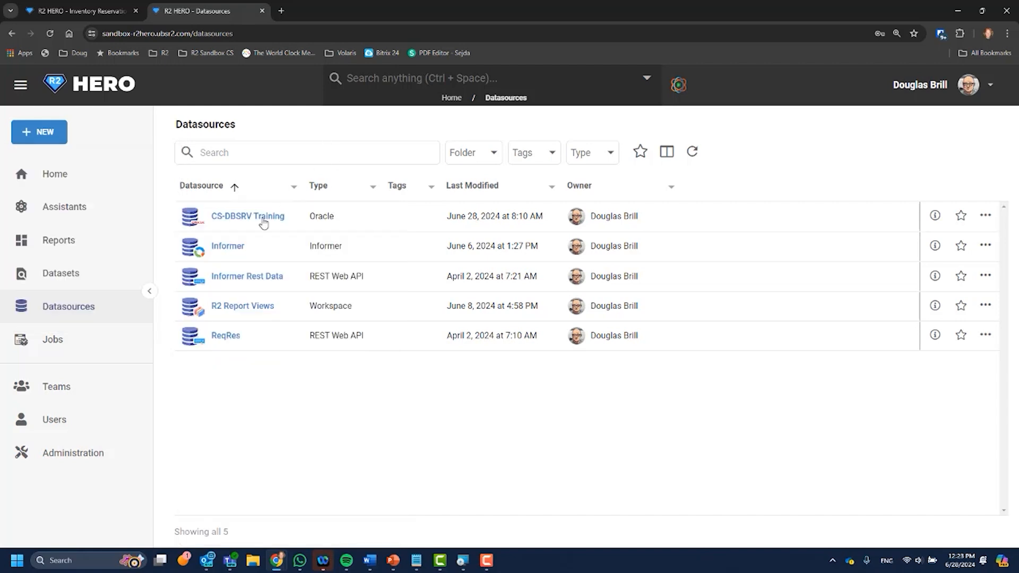
# Step: Open the CS-DBSRV Training datasource and browse its table mappings
pyautogui.click(260, 218)
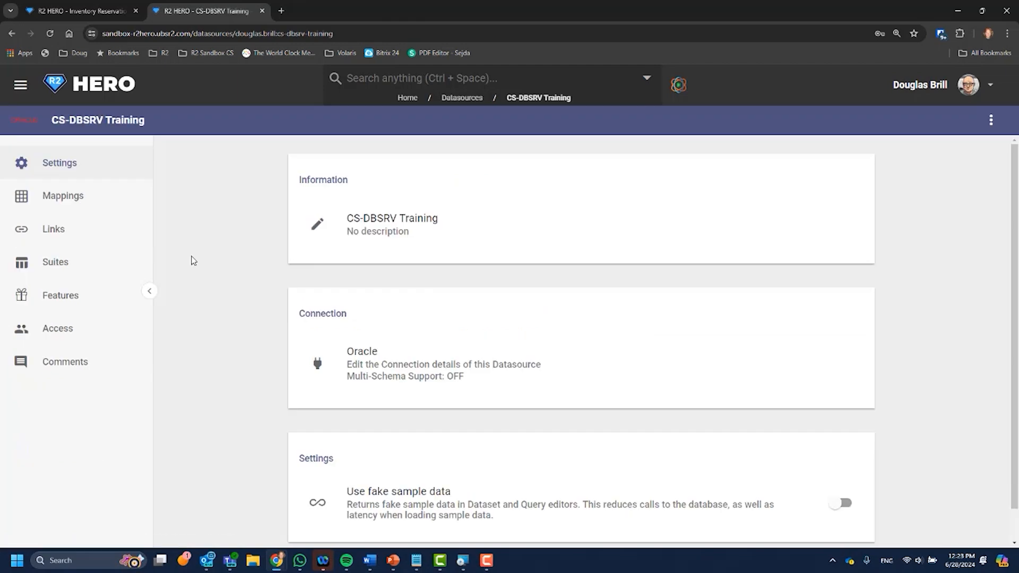
pyautogui.click(58, 196)
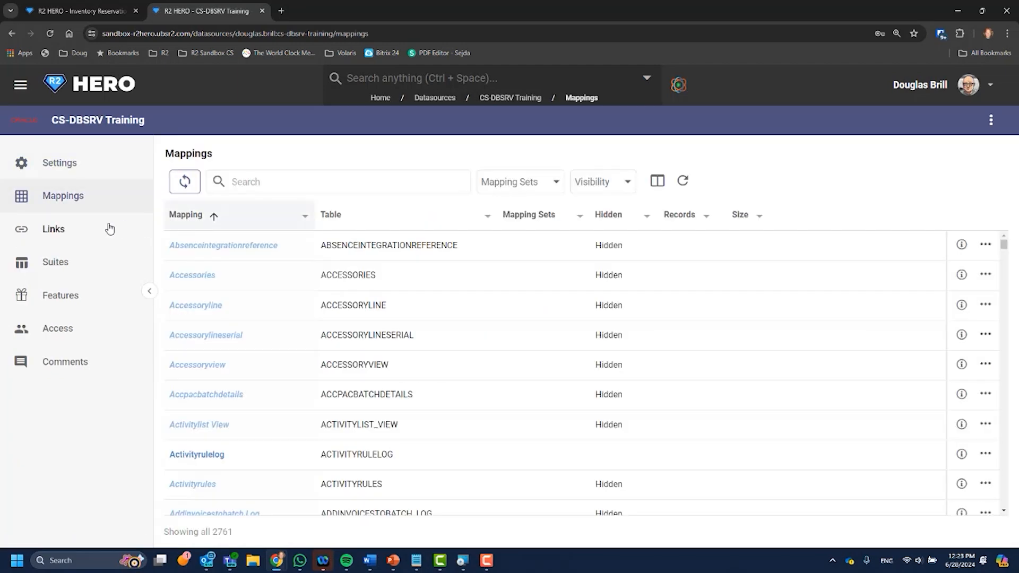
pyautogui.scroll(-10, 284, 268)
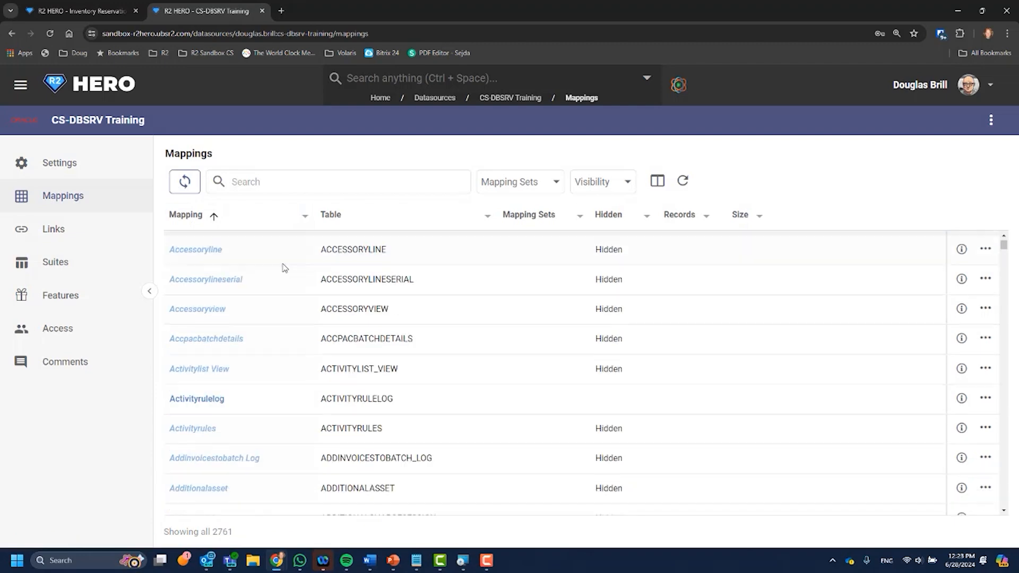
pyautogui.scroll(-12, 284, 268)
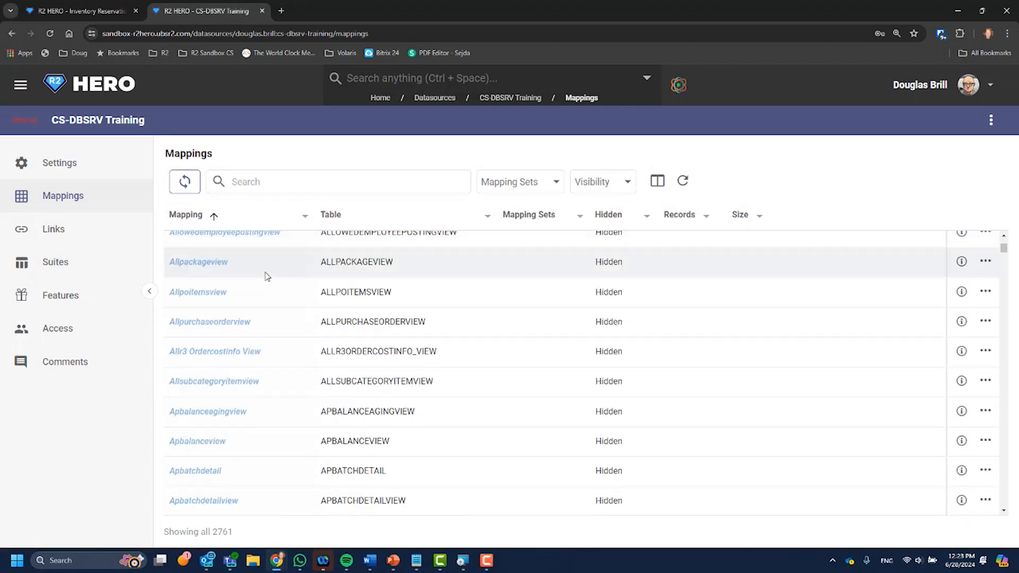
pyautogui.scroll(-2, 259, 282)
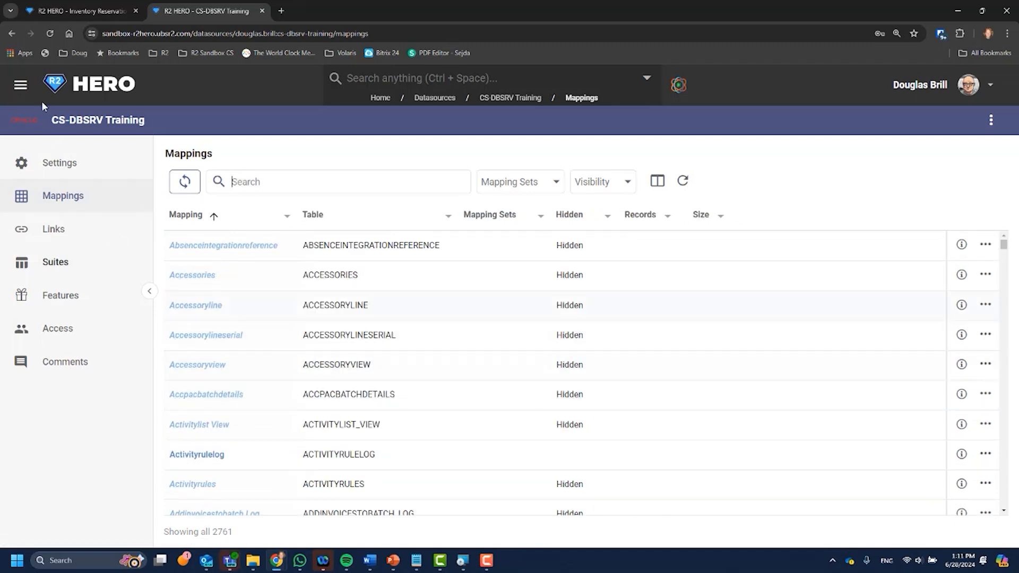
# Step: Start a new dataset in the Dataset Designer and name it "Order Revenue Report"
pyautogui.click(21, 87)
pyautogui.click(45, 131)
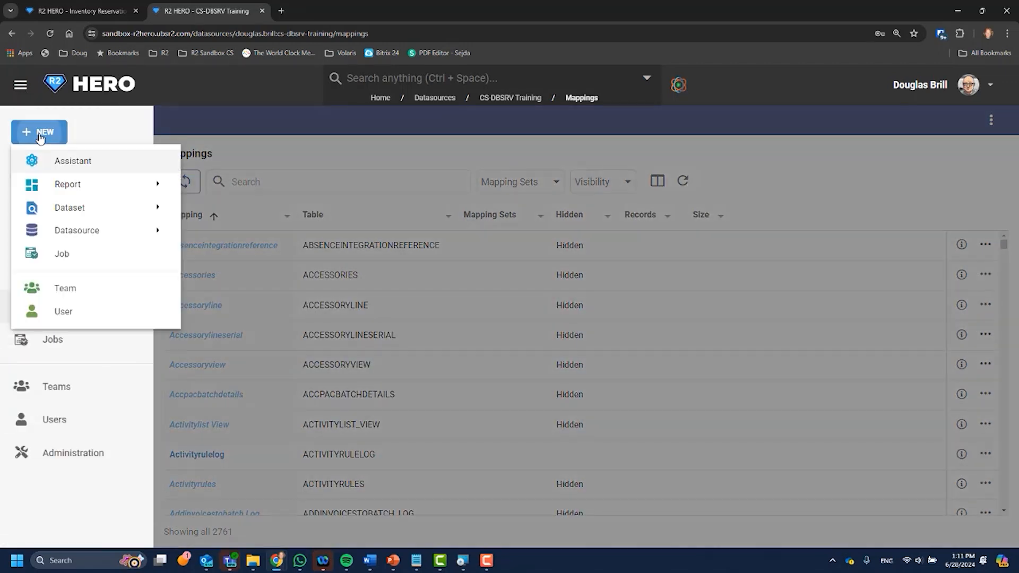
pyautogui.moveTo(79, 207)
pyautogui.click(261, 210)
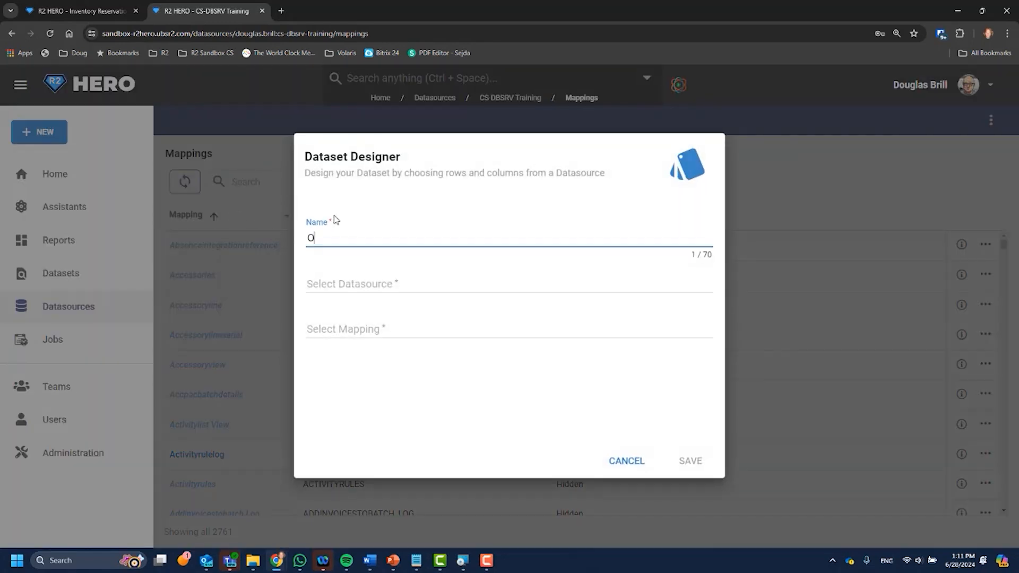
pyautogui.write('Order Revenue Report')
pyautogui.press('Tab')
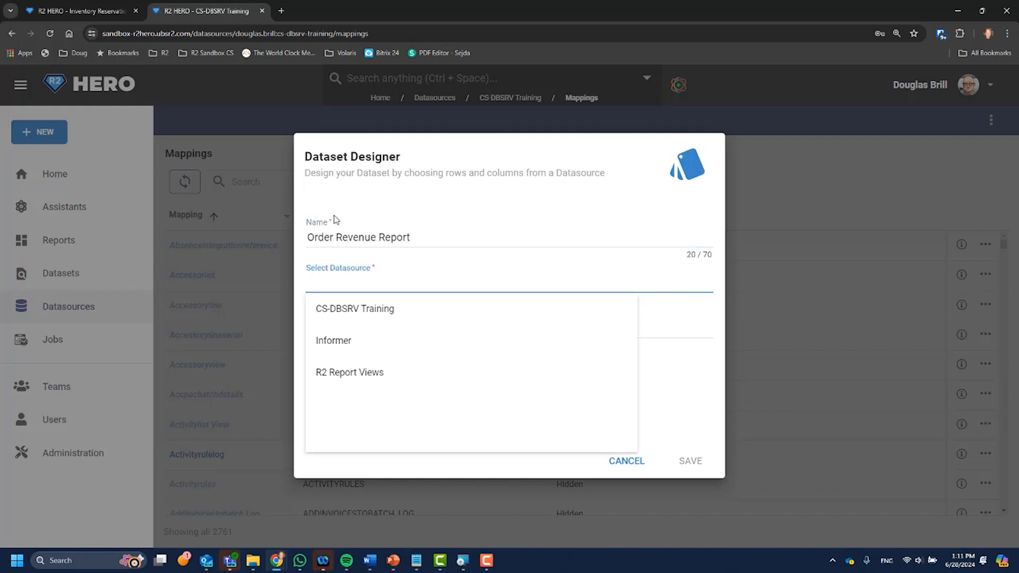
# Step: Set the dataset's datasource to CS-DBSRV Training and its mapping to Rep Orderheaderview, and save it
pyautogui.click(366, 311)
pyautogui.click(362, 332)
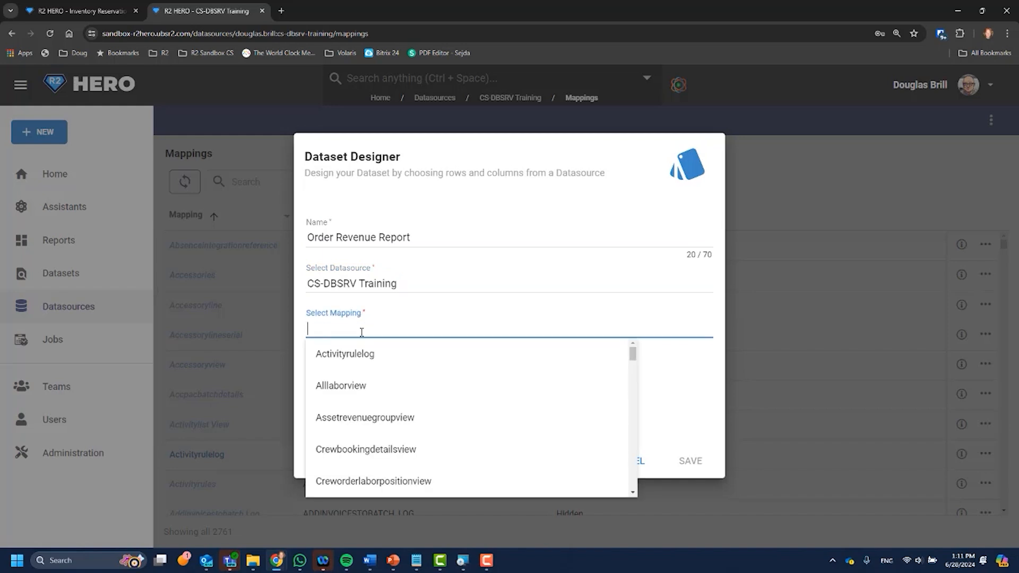
pyautogui.write('rep')
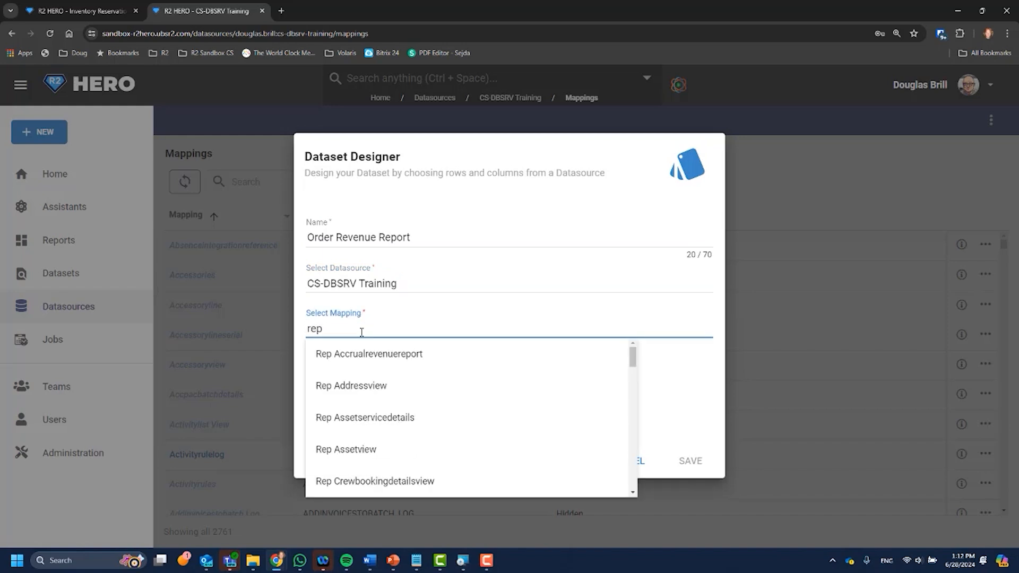
pyautogui.write(' order')
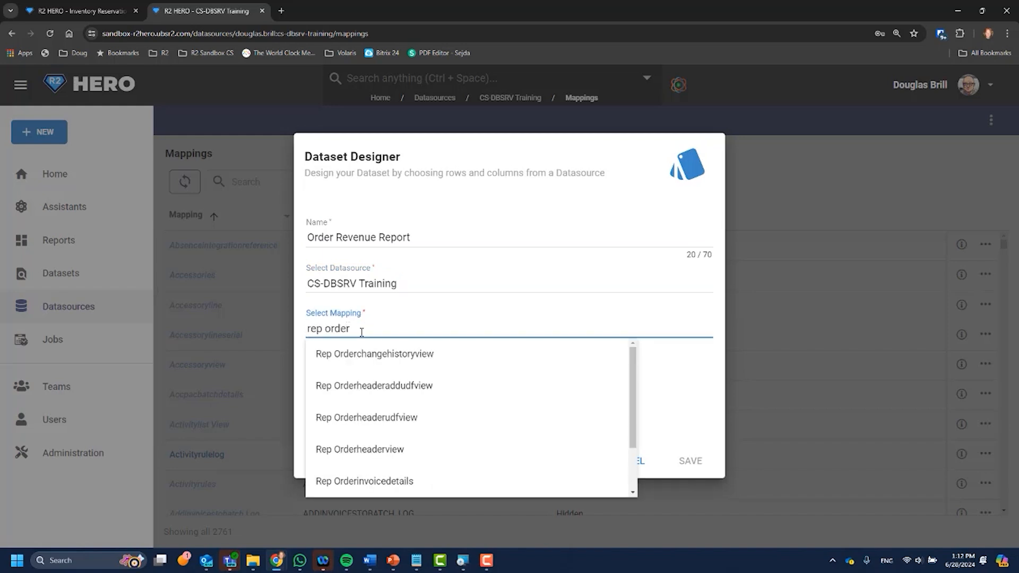
pyautogui.write('h')
pyautogui.click(397, 418)
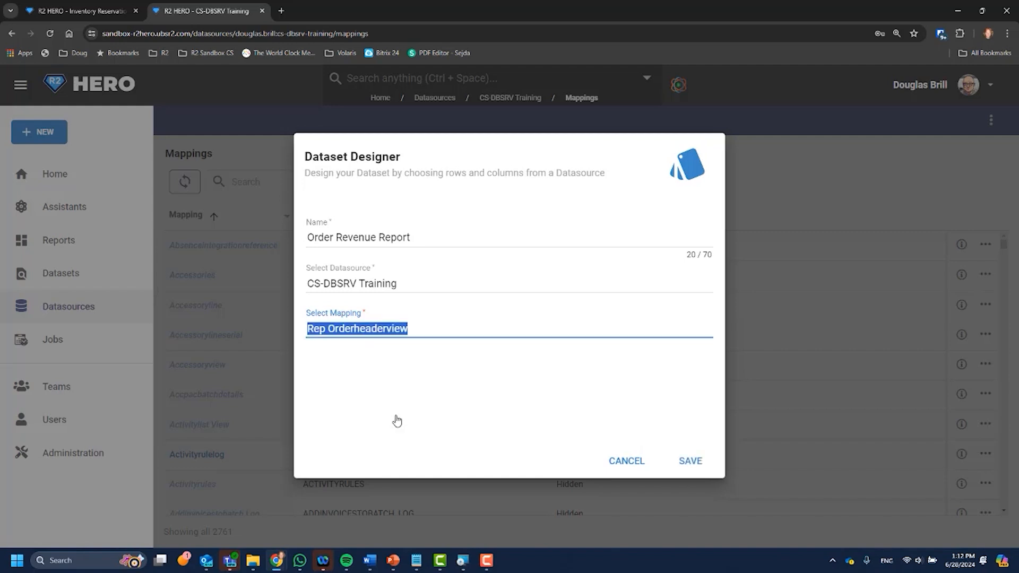
pyautogui.click(689, 463)
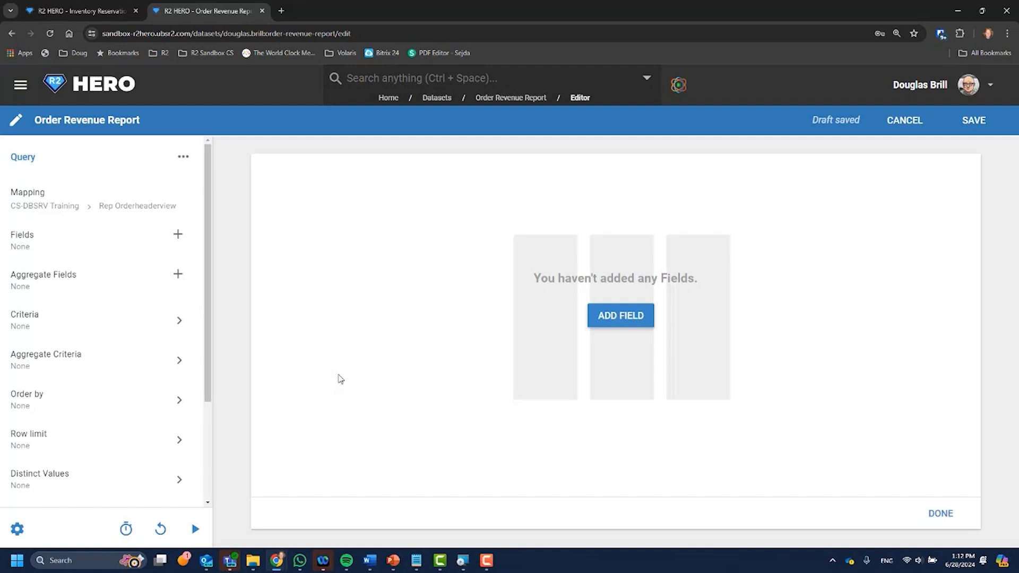
# Step: Open the field list for adding fields, look through the field types and preview sample values of Datecreated
pyautogui.click(628, 317)
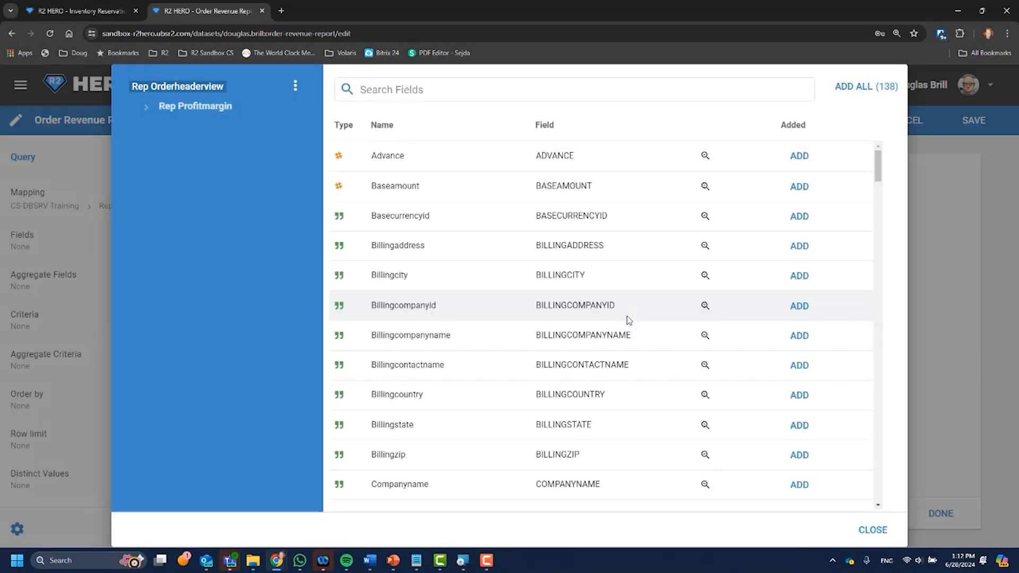
pyautogui.scroll(-1, 577, 210)
pyautogui.scroll(1, 578, 210)
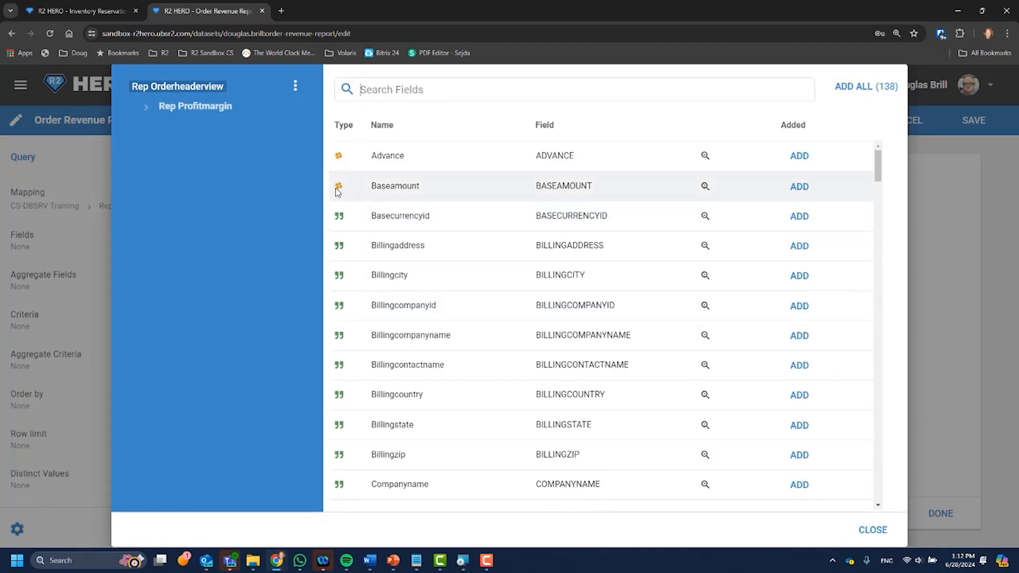
pyautogui.scroll(-8, 410, 287)
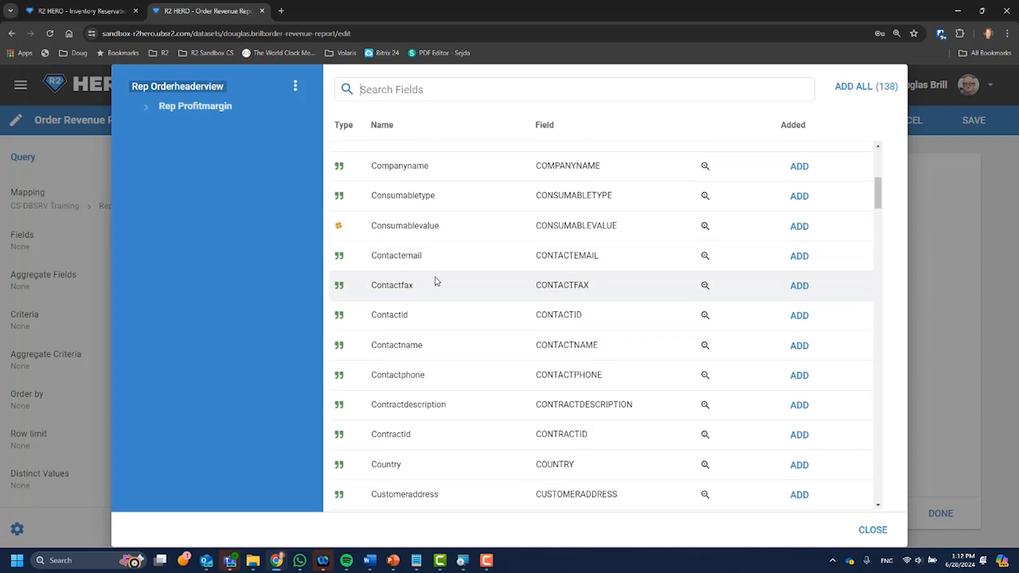
pyautogui.scroll(-6, 437, 281)
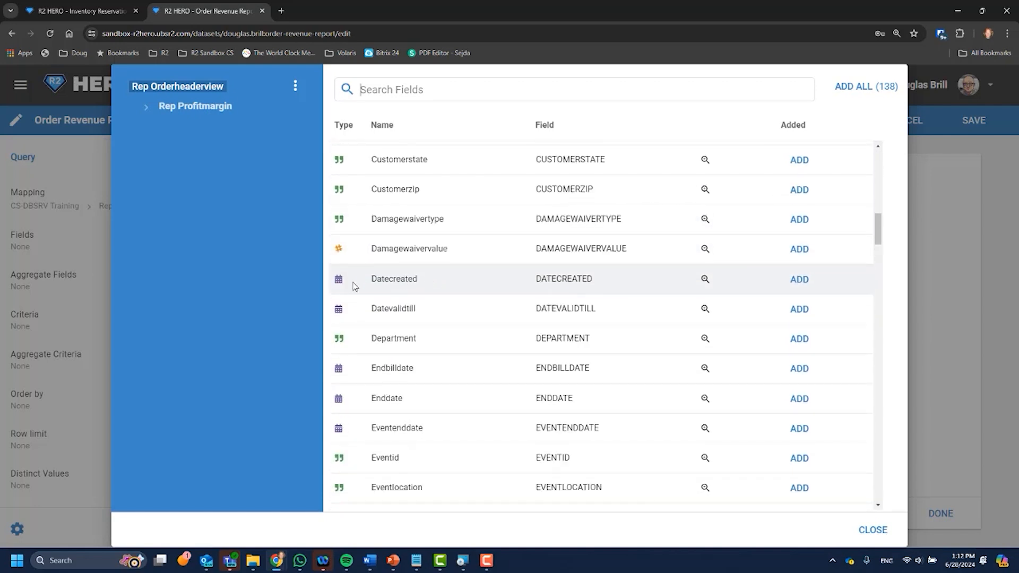
pyautogui.click(705, 282)
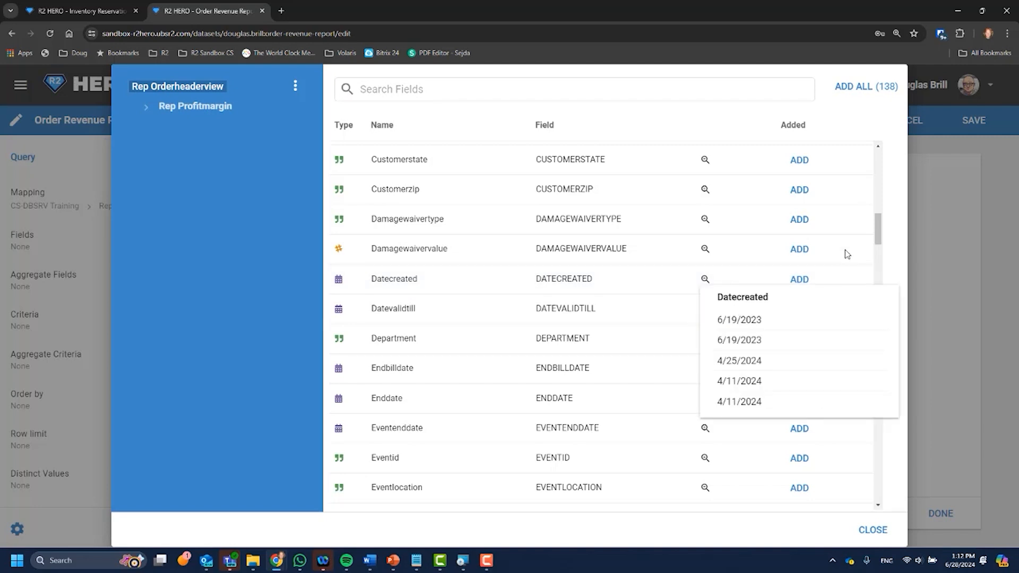
pyautogui.click(876, 234)
# Step: Add the fields Contractid, Contractdescription, Labordiscount, Laboramount, Itemdiscount and Itemamount to the dataset, and close the field list
pyautogui.moveTo(875, 233)
pyautogui.mouseDown()
pyautogui.moveTo(876, 182)
pyautogui.moveTo(877, 214)
pyautogui.mouseUp()
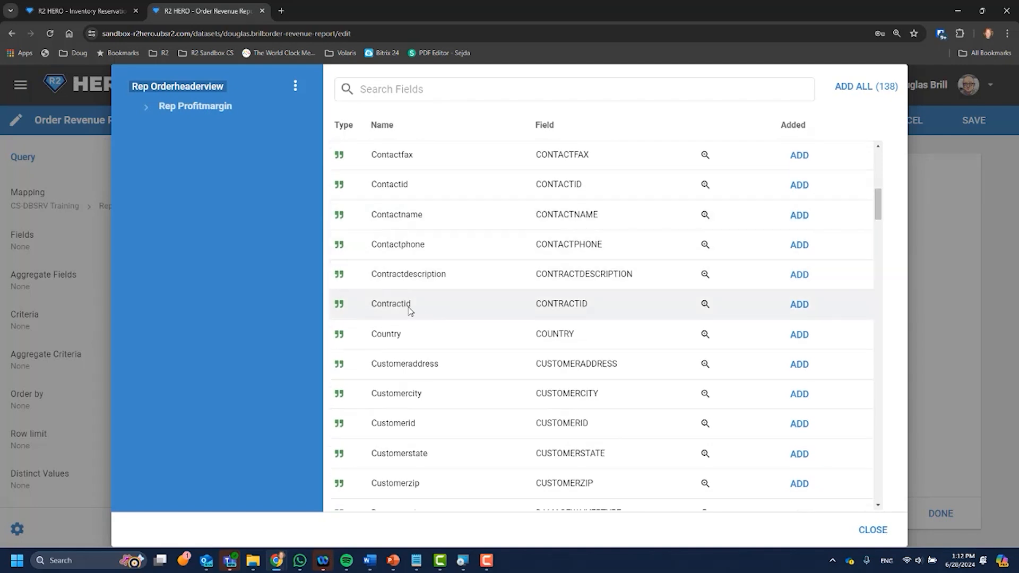
pyautogui.click(800, 306)
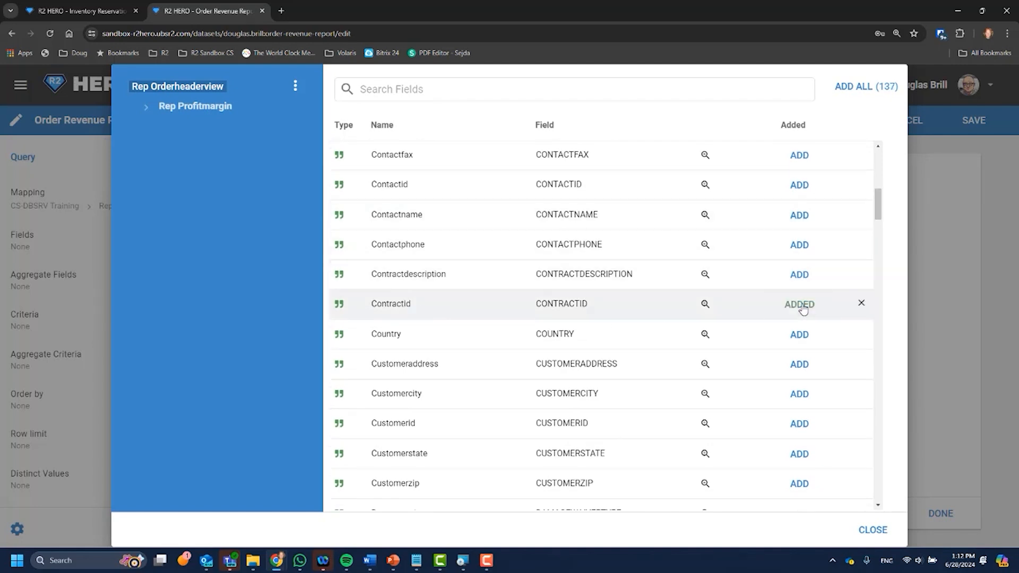
pyautogui.click(799, 276)
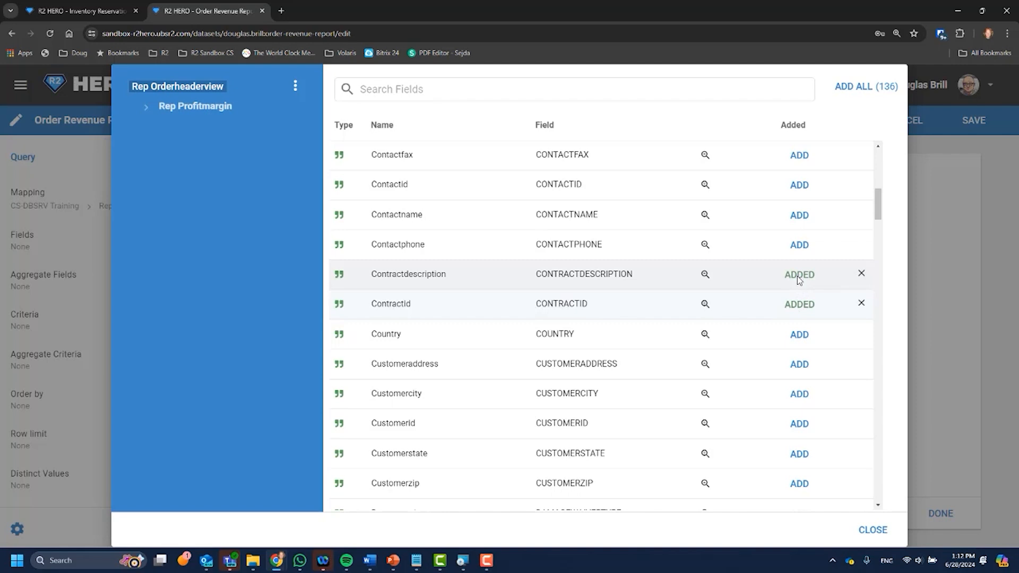
pyautogui.moveTo(876, 215); pyautogui.dragTo(890, 276)
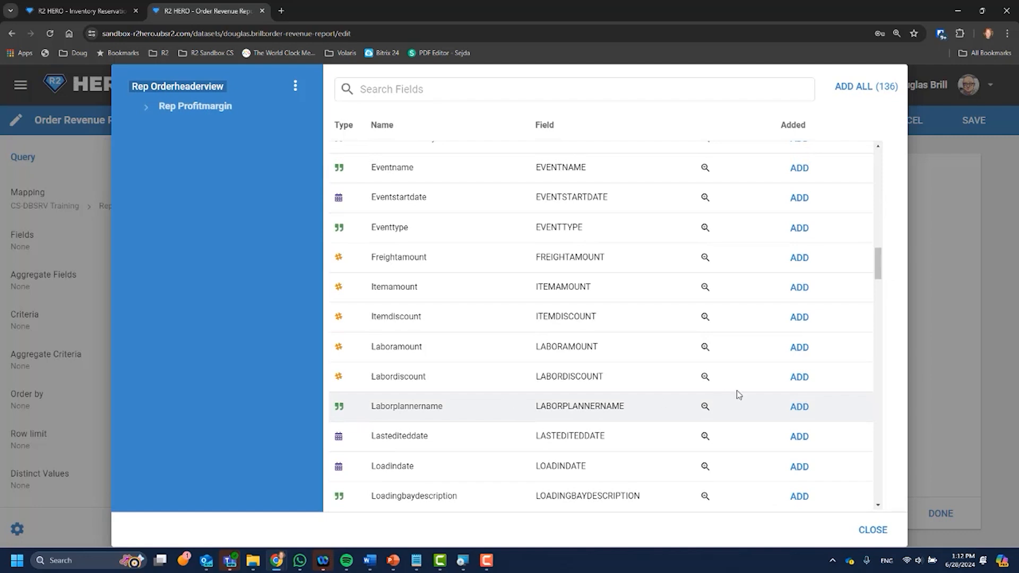
pyautogui.click(798, 378)
pyautogui.click(805, 355)
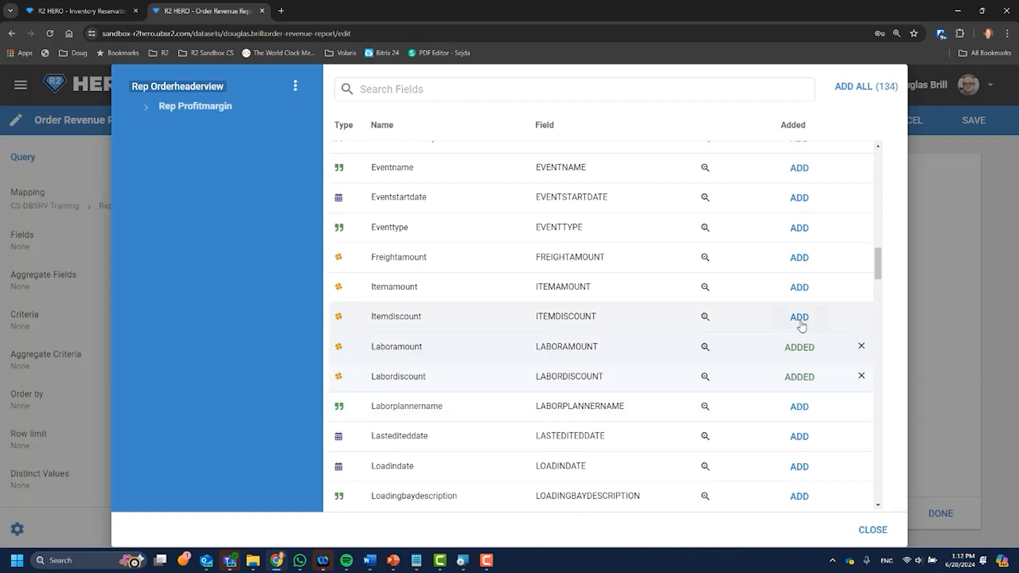
pyautogui.click(800, 319)
pyautogui.click(800, 287)
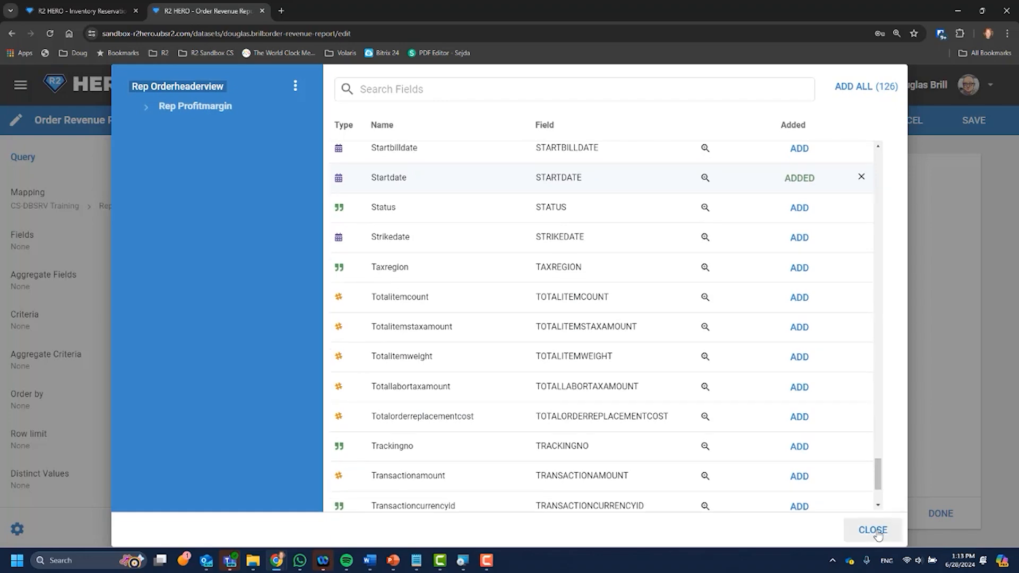
pyautogui.click(873, 530)
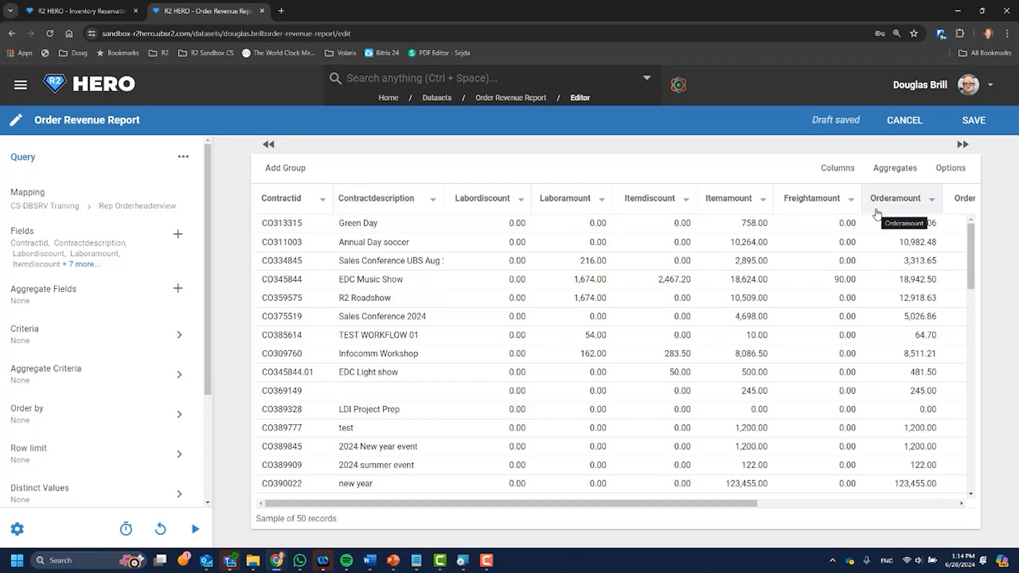
# Step: Reorder the order columns in the dataset preview to Ordertax, Orderdiscount, Orderamount, between Freightamount and Salesperson
pyautogui.moveTo(722, 505); pyautogui.dragTo(934, 495)
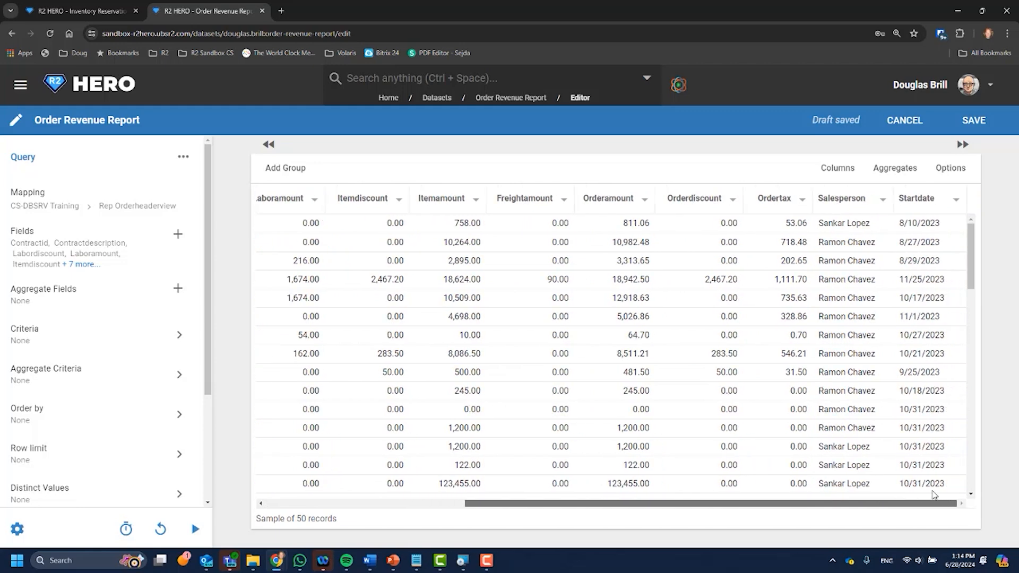
pyautogui.moveTo(774, 200)
pyautogui.mouseDown()
pyautogui.moveTo(609, 202)
pyautogui.moveTo(755, 198)
pyautogui.mouseUp()
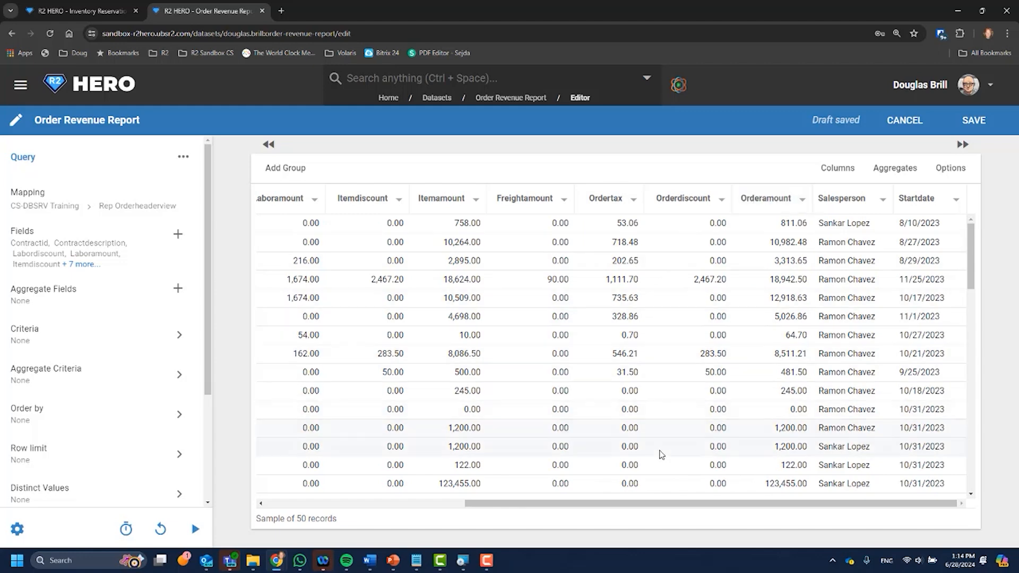
# Step: Change the label of the Contractid column to "Order ID"
pyautogui.click(322, 200)
pyautogui.moveTo(322, 206)
pyautogui.click(369, 533)
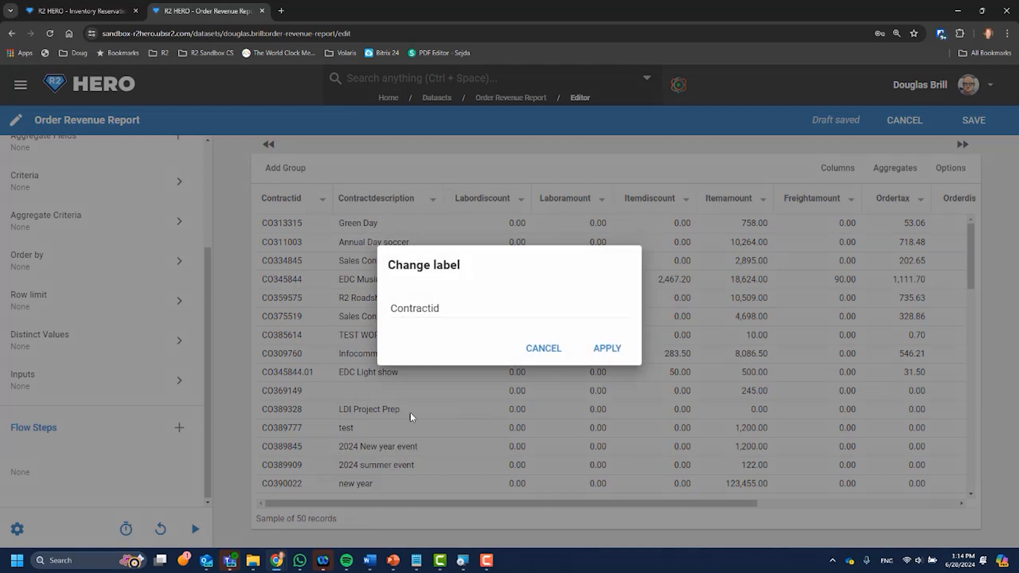
pyautogui.doubleClick(405, 309)
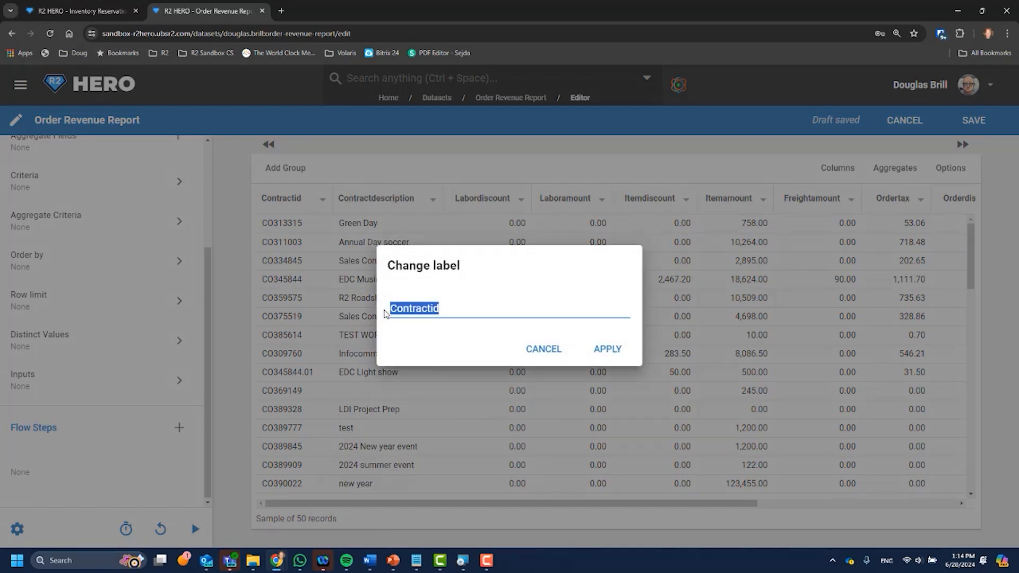
pyautogui.press('BackSpace')
pyautogui.write('Order ID')
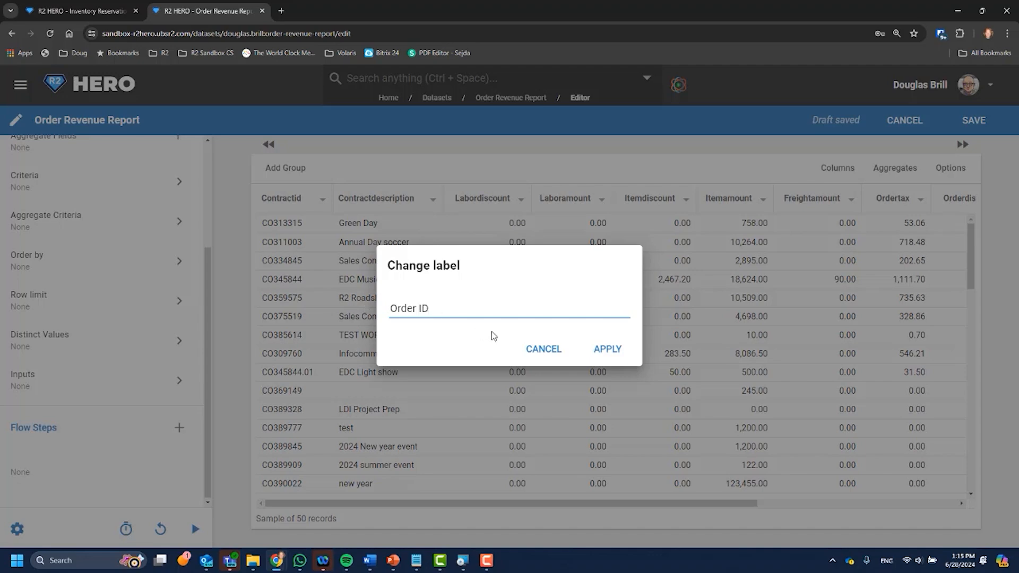
pyautogui.click(606, 349)
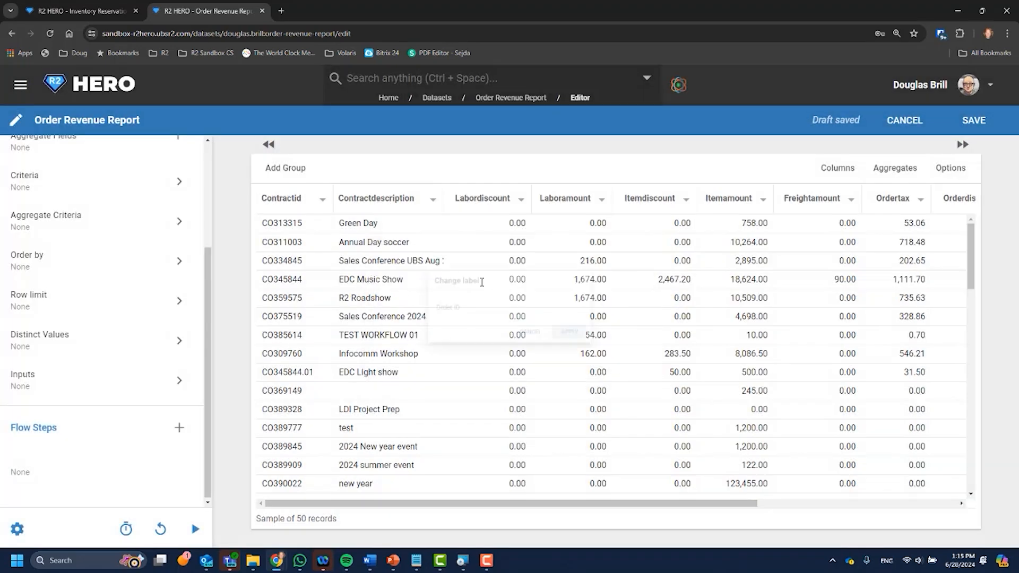
# Step: Change the label of the Contractdescription column to "Order Description"
pyautogui.click(427, 199)
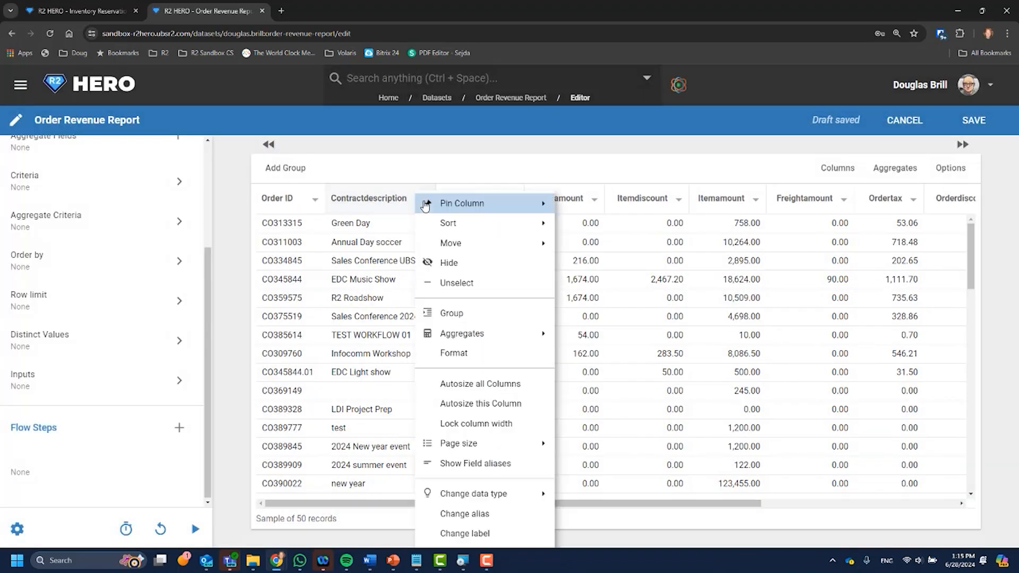
pyautogui.click(441, 533)
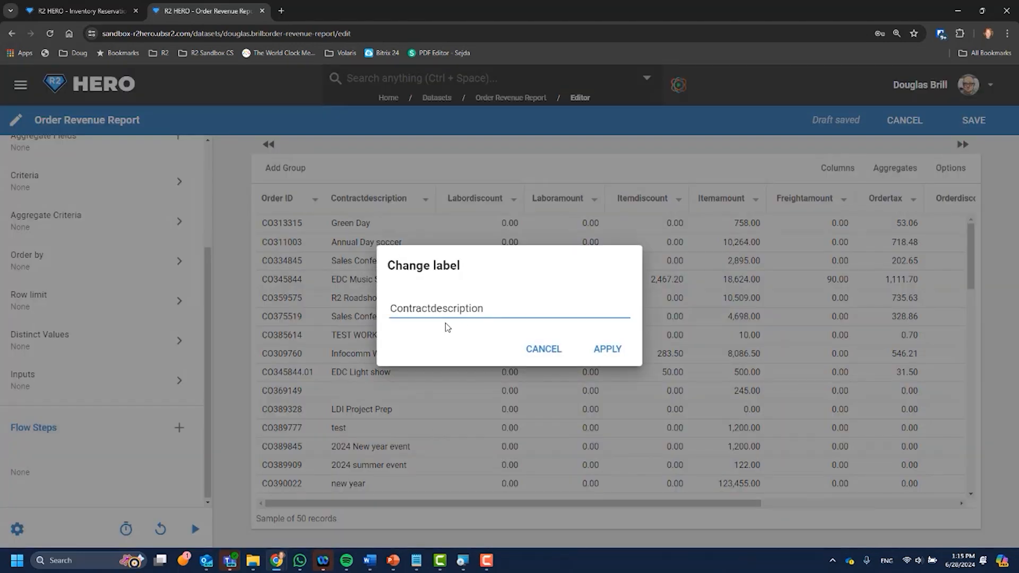
pyautogui.write('Order D')
pyautogui.click(595, 347)
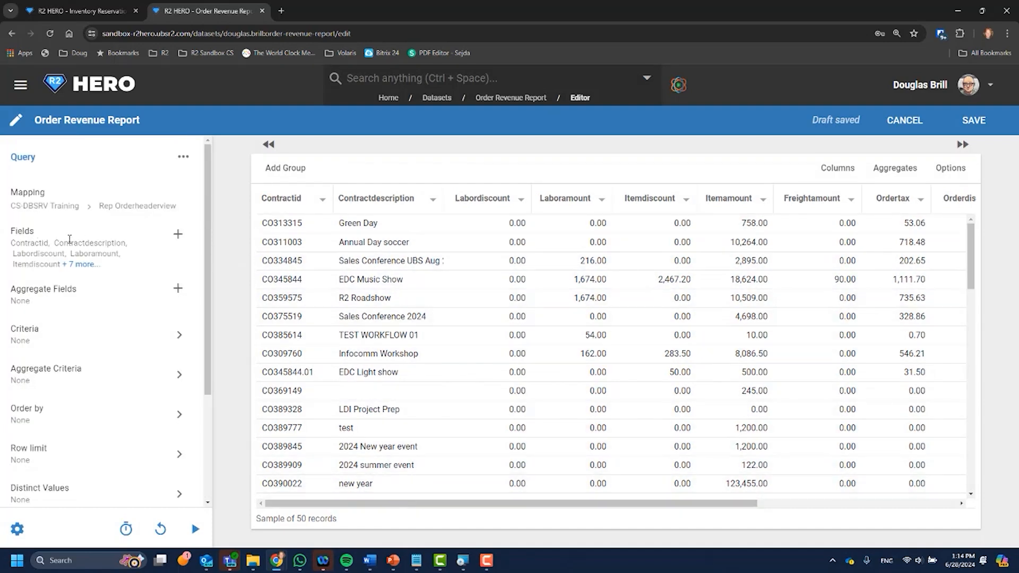
# Step: Look through the available flow step types, including the field-adding and advanced ones, without adding any
pyautogui.moveTo(205, 231); pyautogui.dragTo(207, 356)
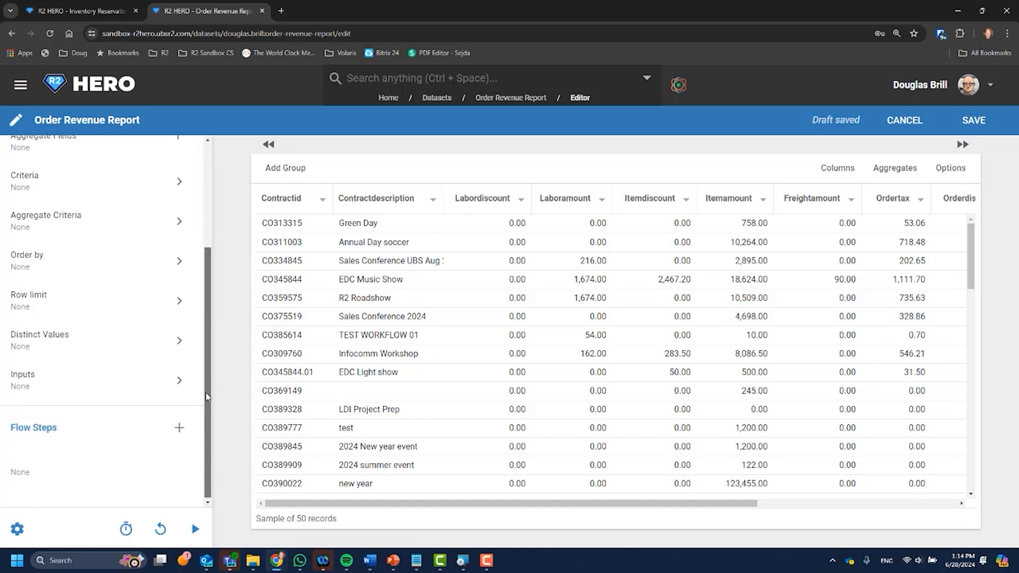
pyautogui.click(176, 428)
pyautogui.moveTo(207, 432)
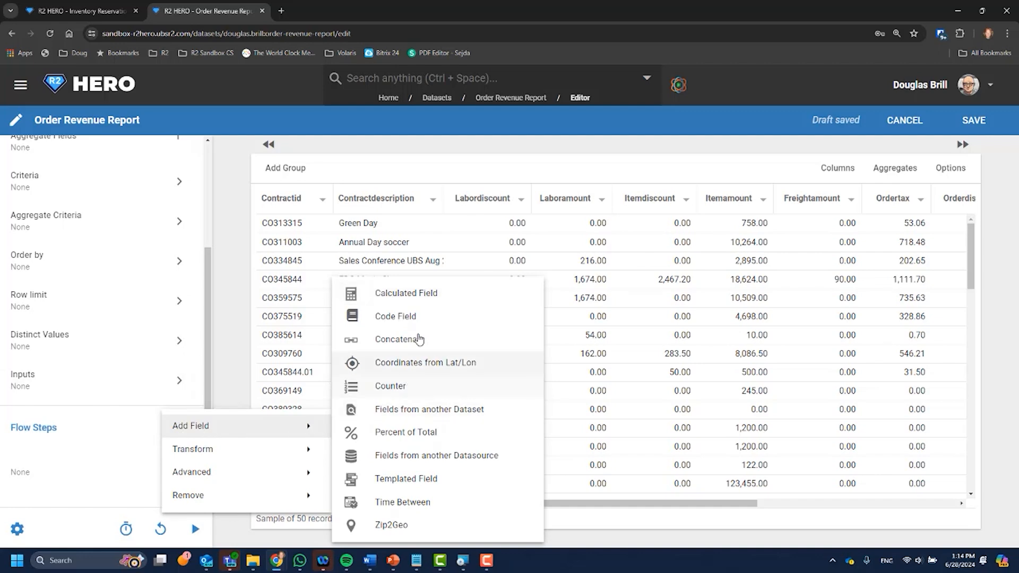
pyautogui.moveTo(283, 476)
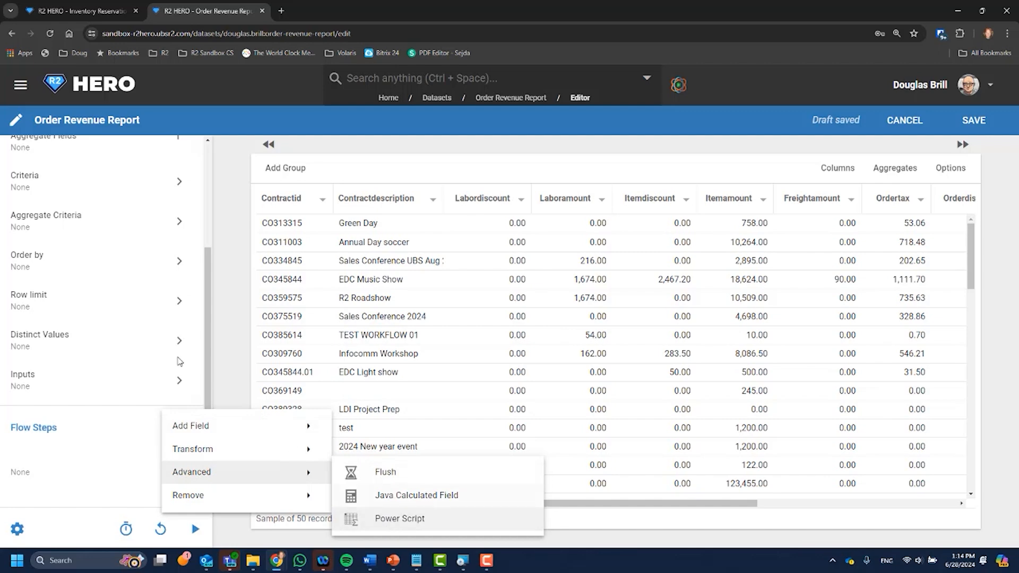
pyautogui.click(213, 354)
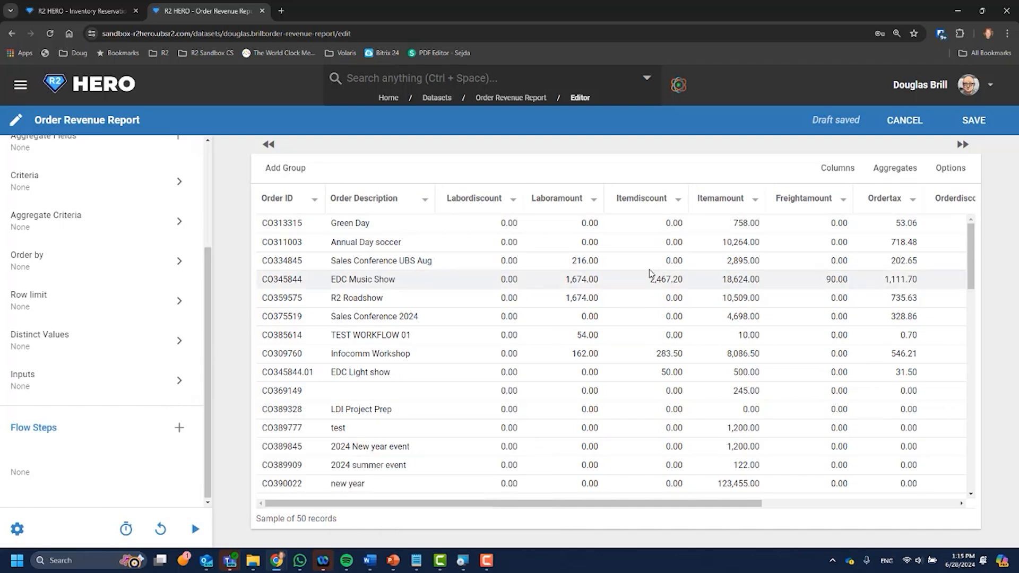
# Step: Save the dataset and show its pivot of Sum Orderamount by Salesperson
pyautogui.click(973, 121)
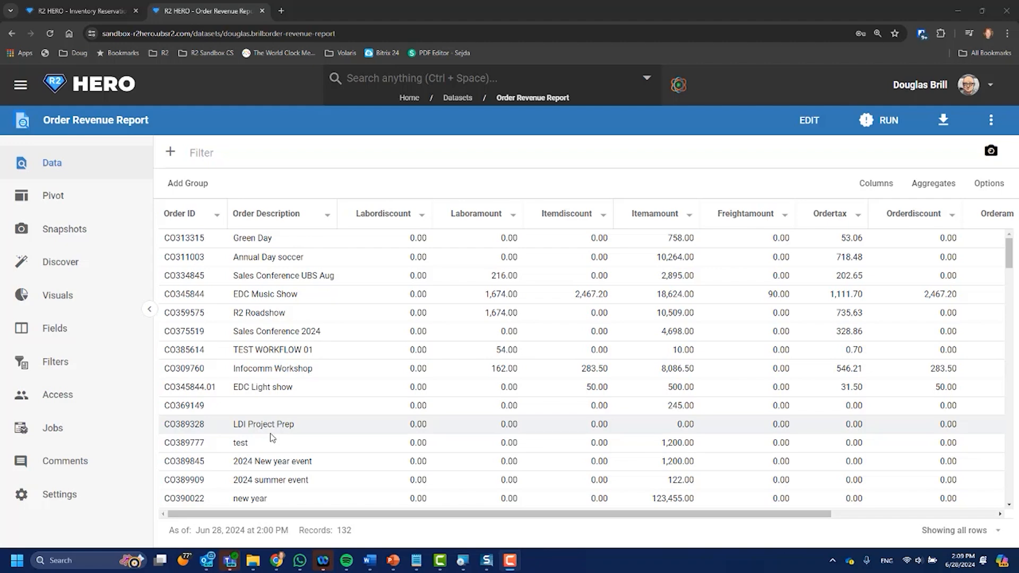
pyautogui.click(52, 198)
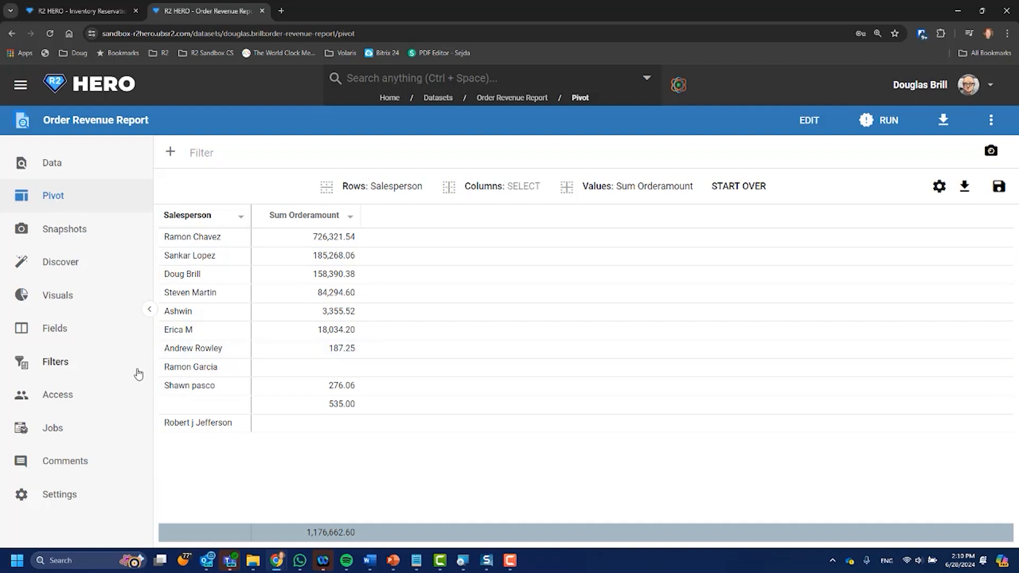
# Step: Start a new column chart among the dataset's visuals
pyautogui.click(55, 293)
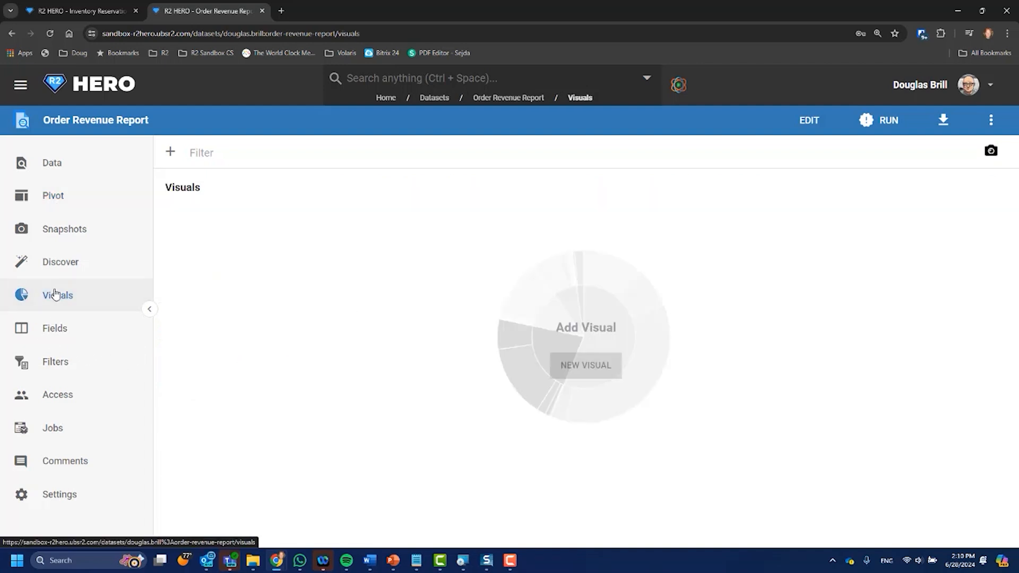
pyautogui.click(589, 369)
pyautogui.moveTo(582, 398)
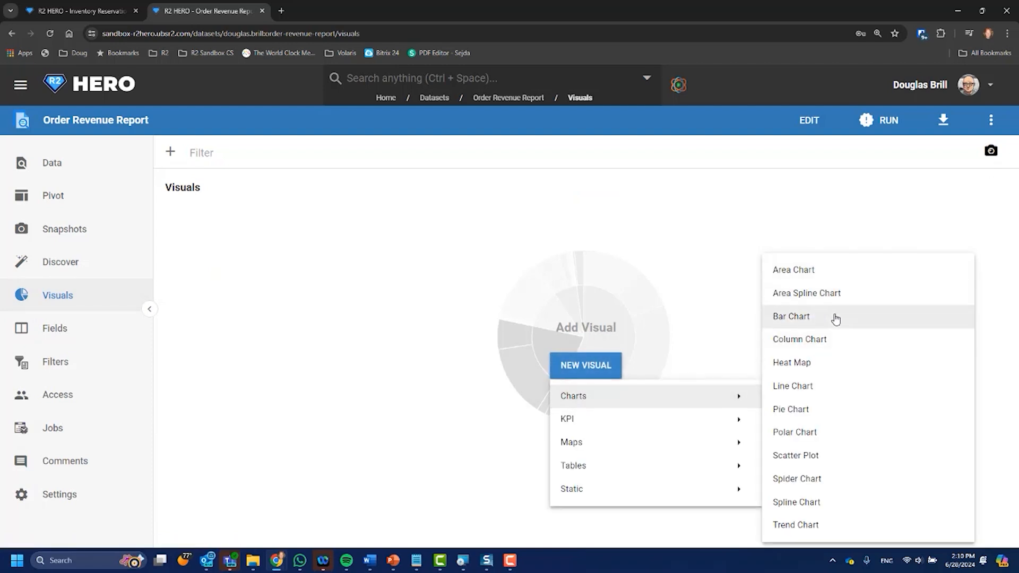
pyautogui.click(832, 339)
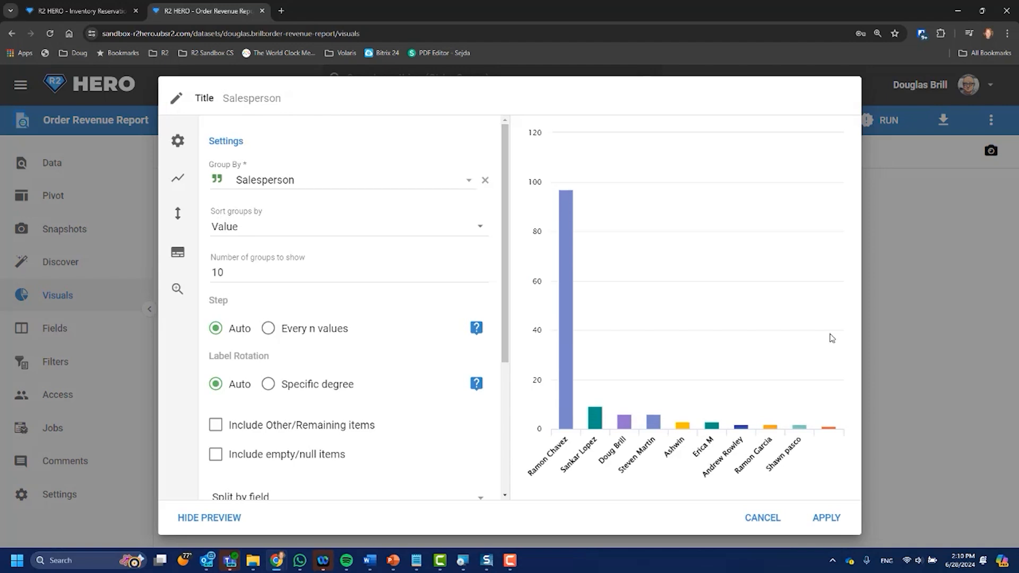
# Step: Set the chart's series value to the sum of Orderamount and apply the visual
pyautogui.click(180, 179)
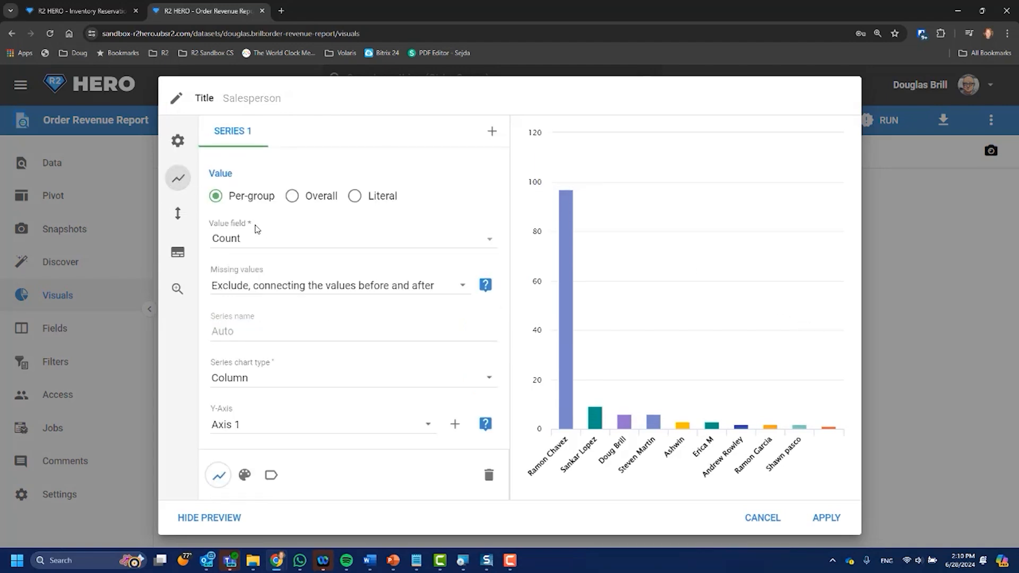
pyautogui.click(315, 243)
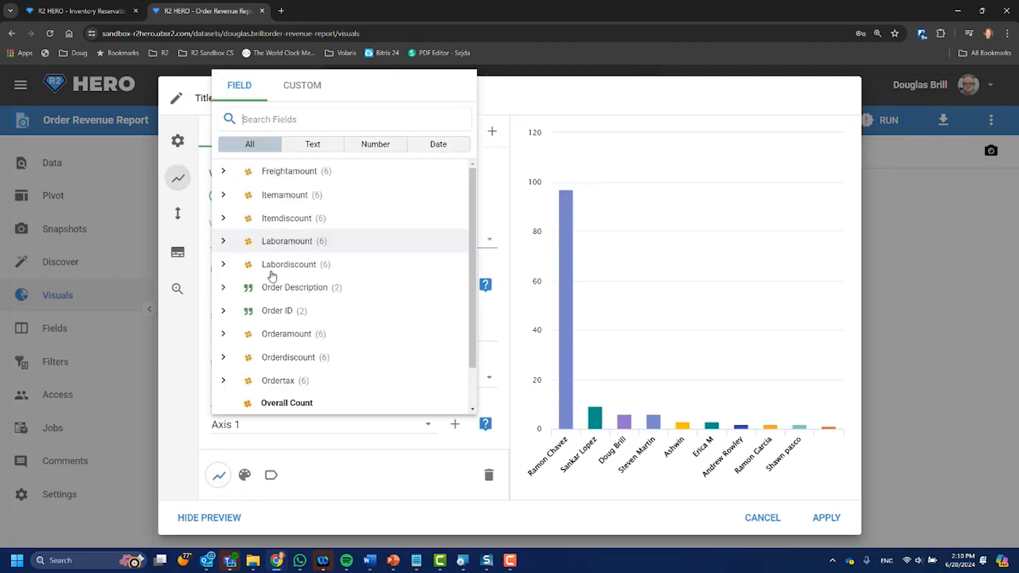
pyautogui.scroll(-1, 381, 301)
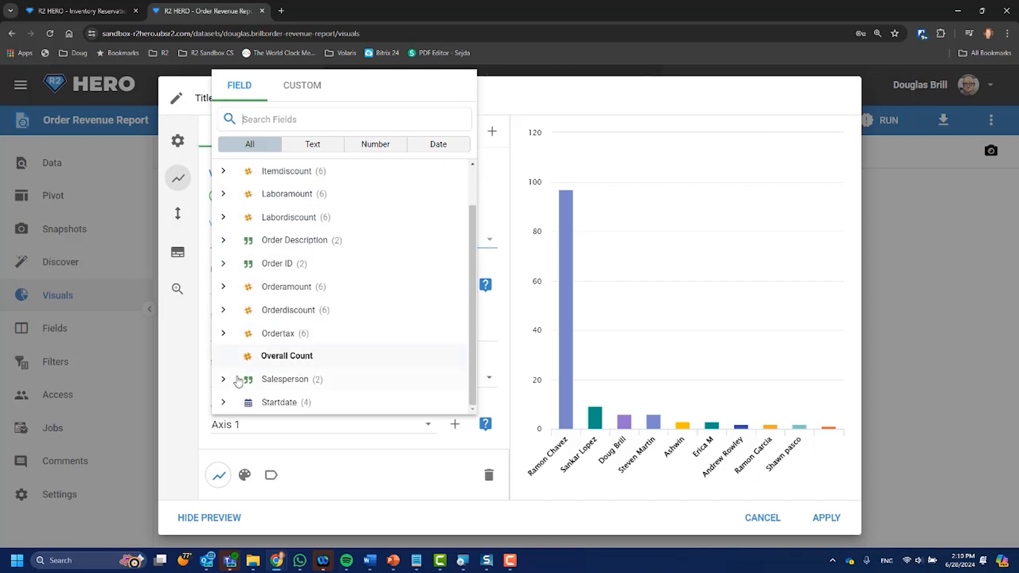
pyautogui.scroll(1, 278, 352)
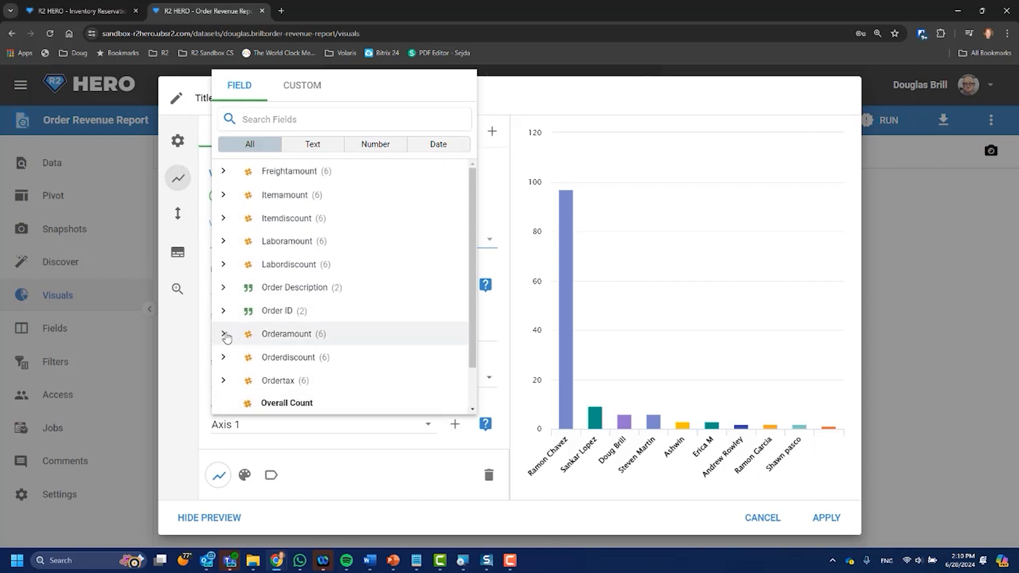
pyautogui.click(225, 335)
pyautogui.scroll(-4, 311, 301)
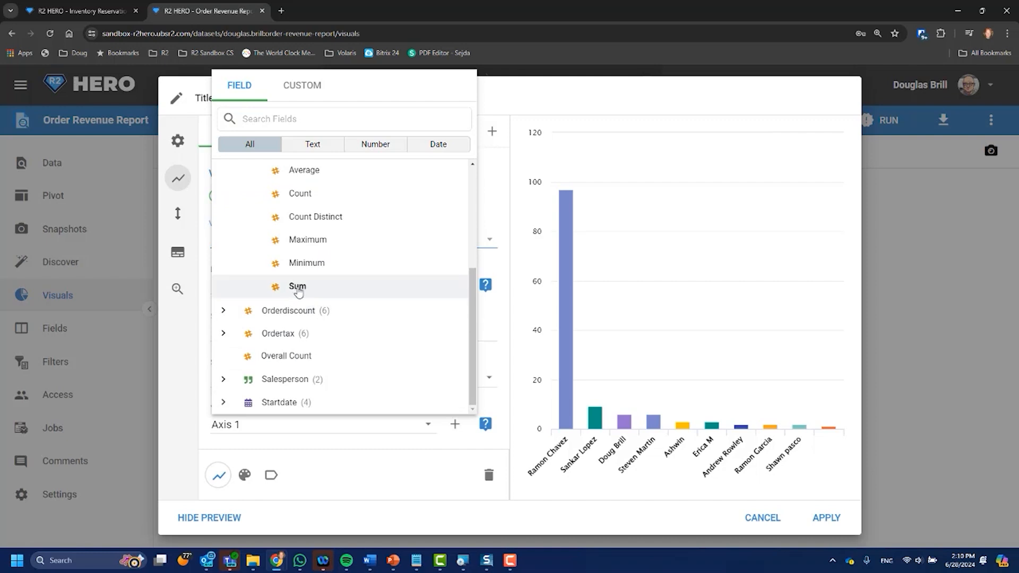
pyautogui.click(297, 288)
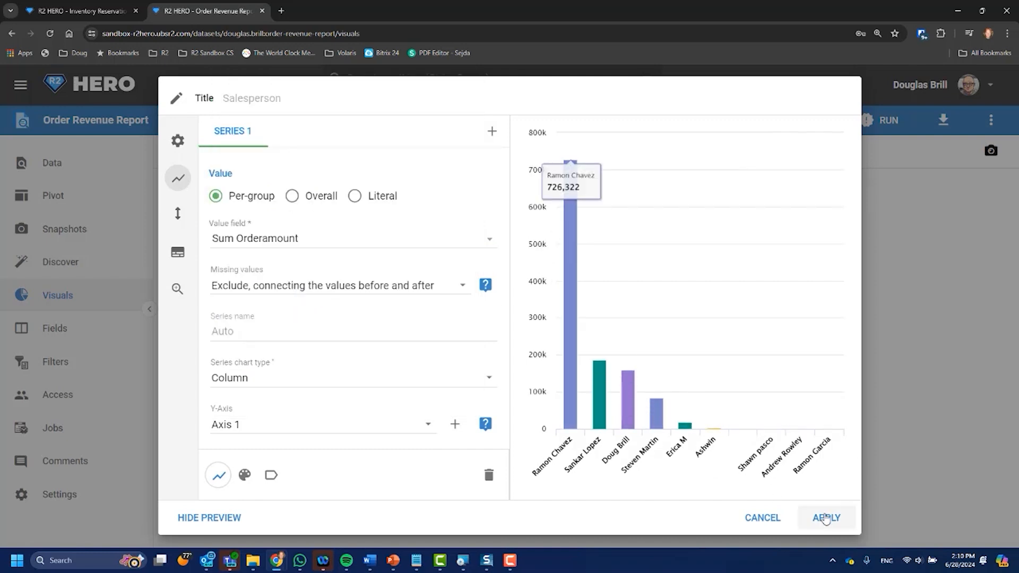
pyautogui.click(823, 517)
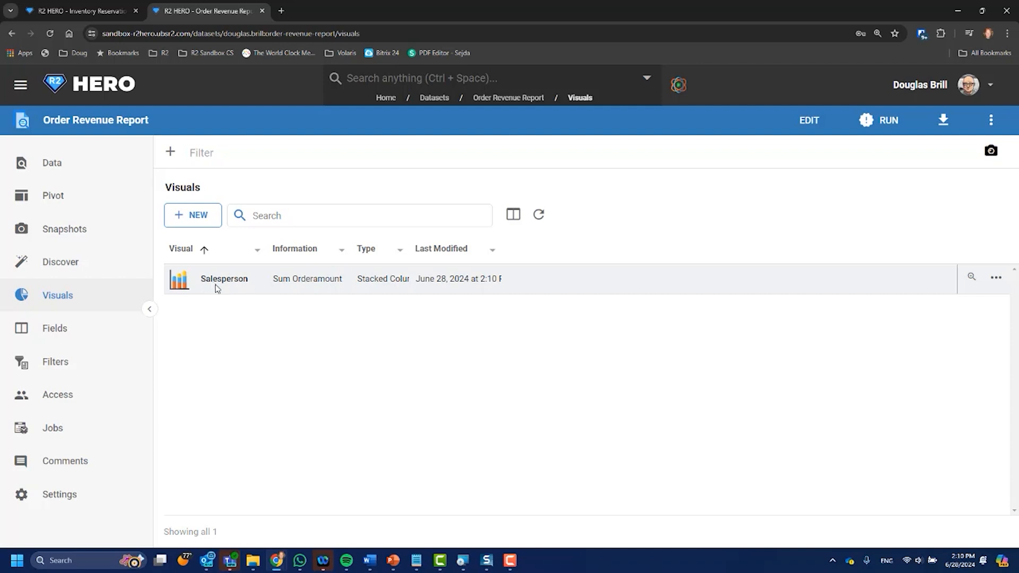
# Step: Switch to the Discover view and chart Laboramount and Itemamount by Salesperson
pyautogui.click(132, 273)
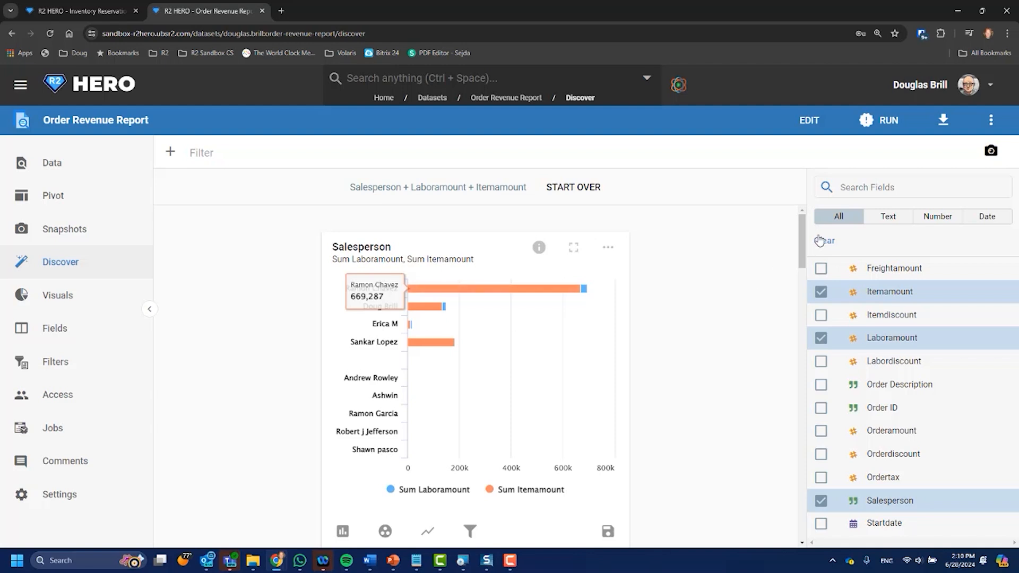
pyautogui.moveTo(800, 247); pyautogui.dragTo(817, 213)
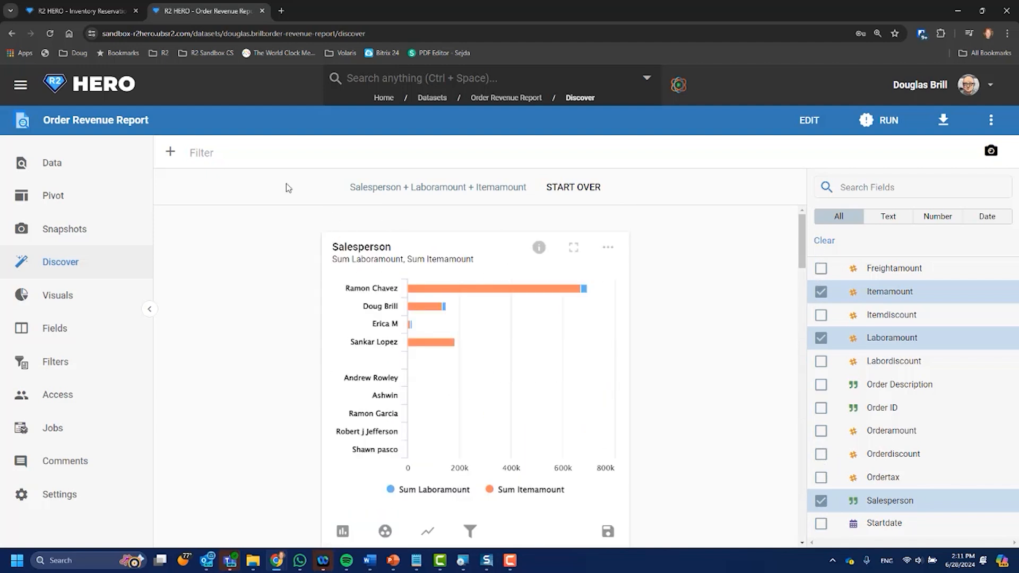
# Step: Search the filter fields for "amount" and add a filter on Orderamount
pyautogui.click(171, 154)
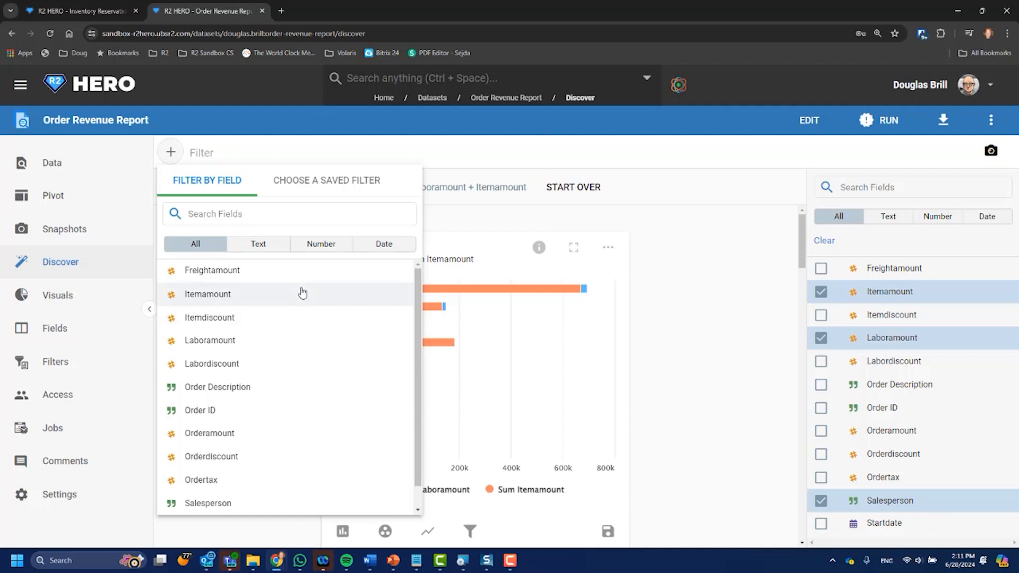
pyautogui.write('a')
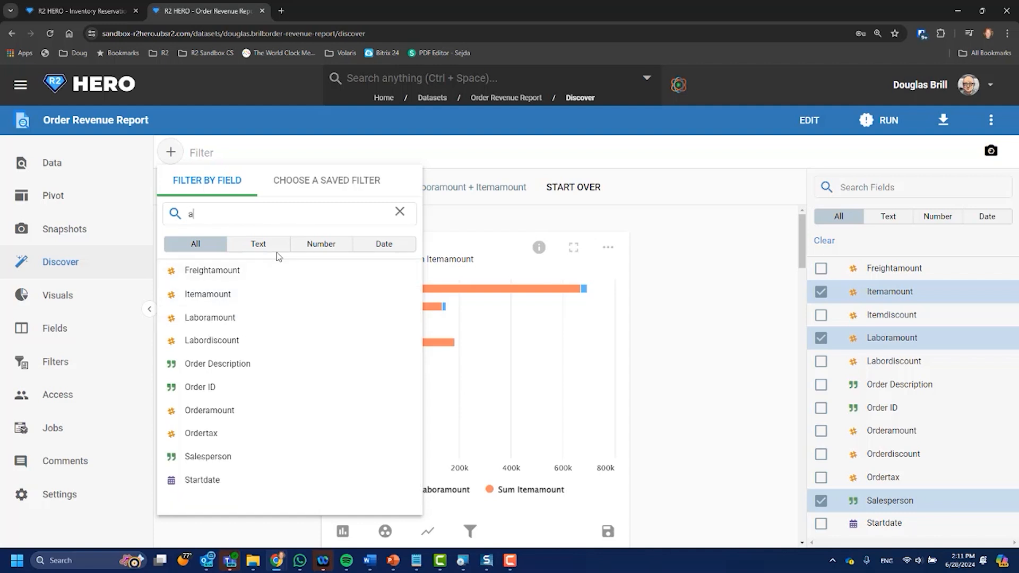
pyautogui.write('mount')
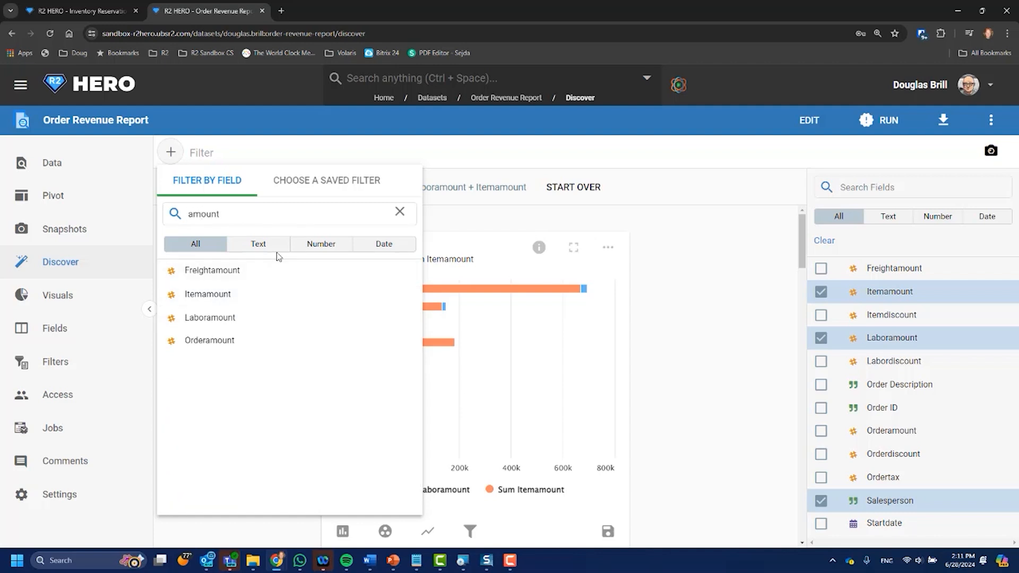
pyautogui.click(216, 341)
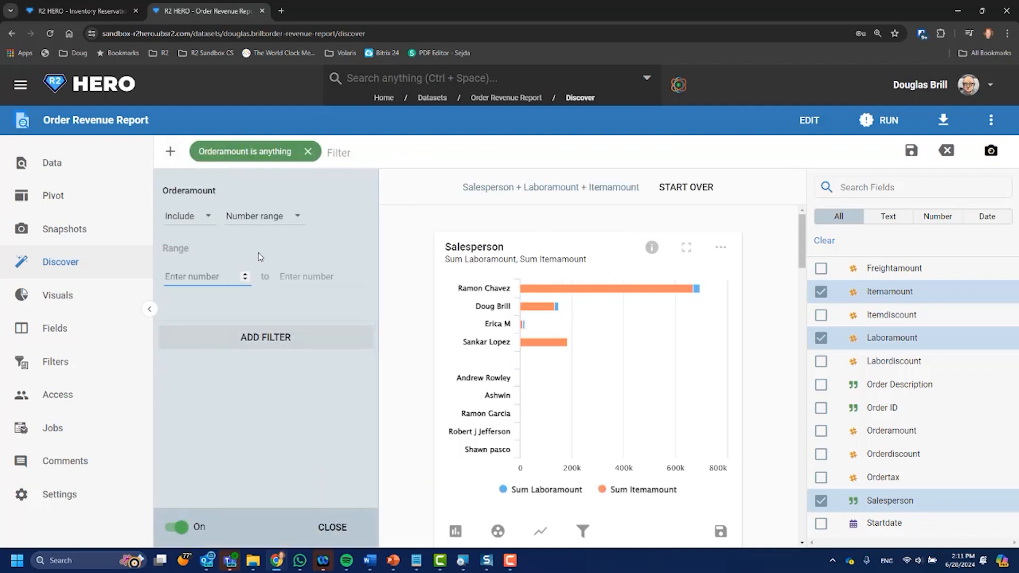
# Step: Make the Orderamount filter a number range slider with a minimum of 10000, and close its settings
pyautogui.click(295, 220)
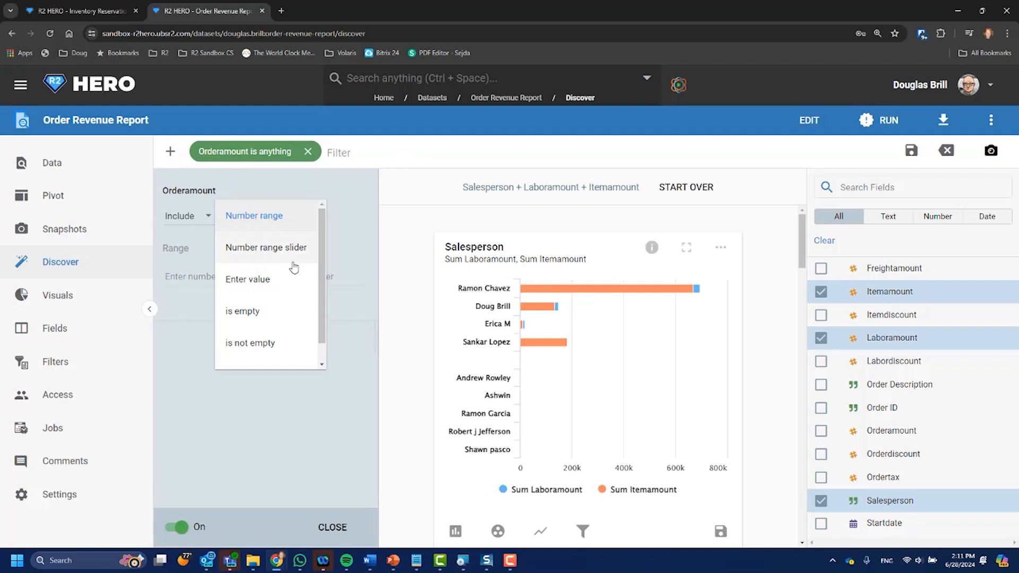
pyautogui.click(267, 248)
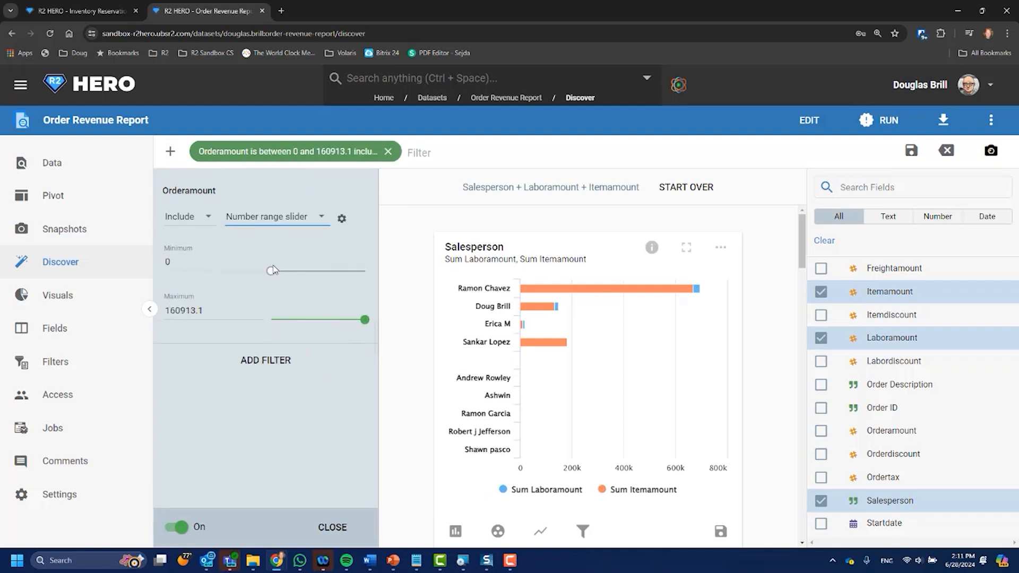
pyautogui.moveTo(272, 271)
pyautogui.mouseDown()
pyautogui.moveTo(284, 272)
pyautogui.moveTo(275, 275)
pyautogui.mouseUp()
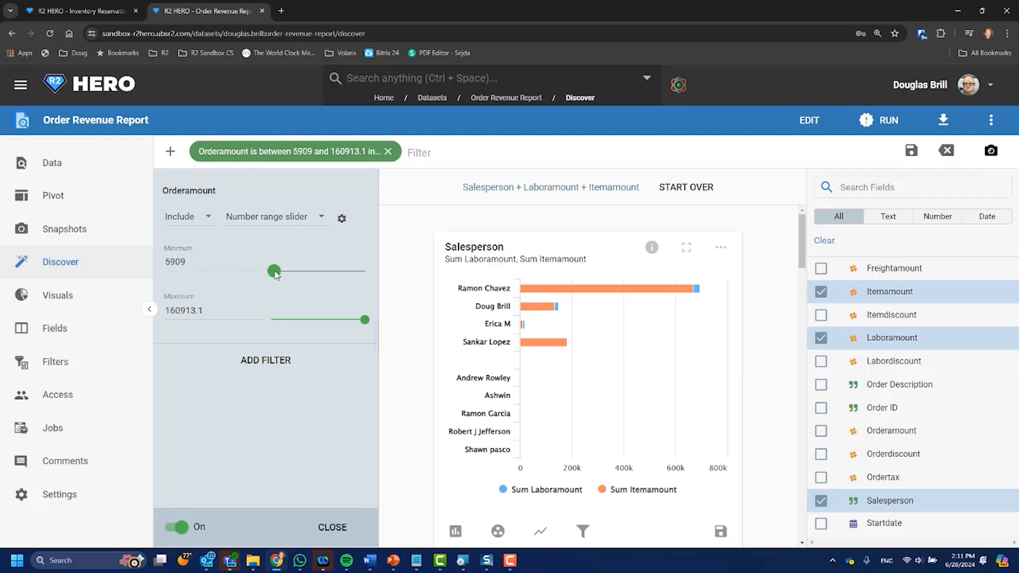
pyautogui.doubleClick(200, 266)
pyautogui.write('100')
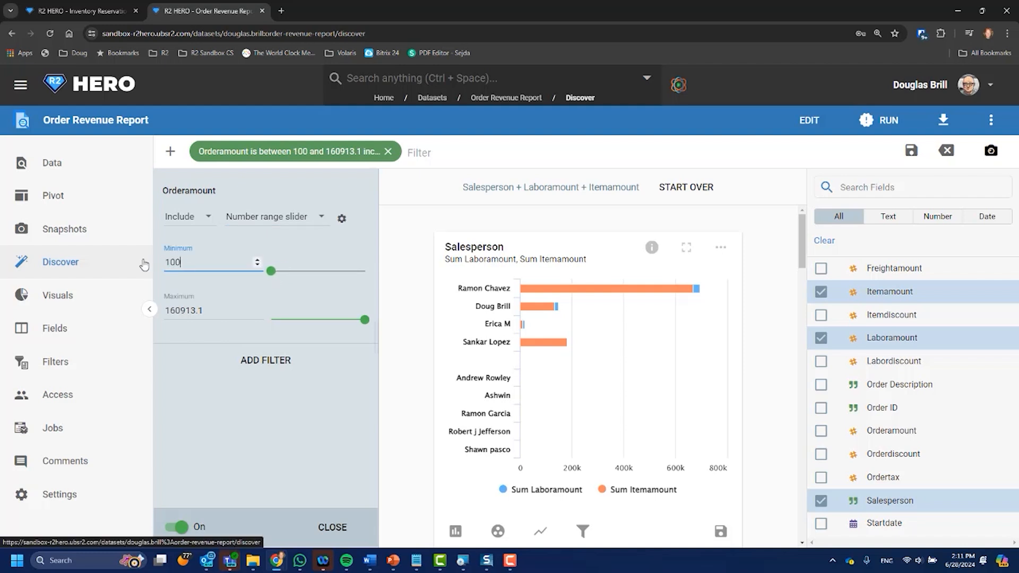
pyautogui.write('00')
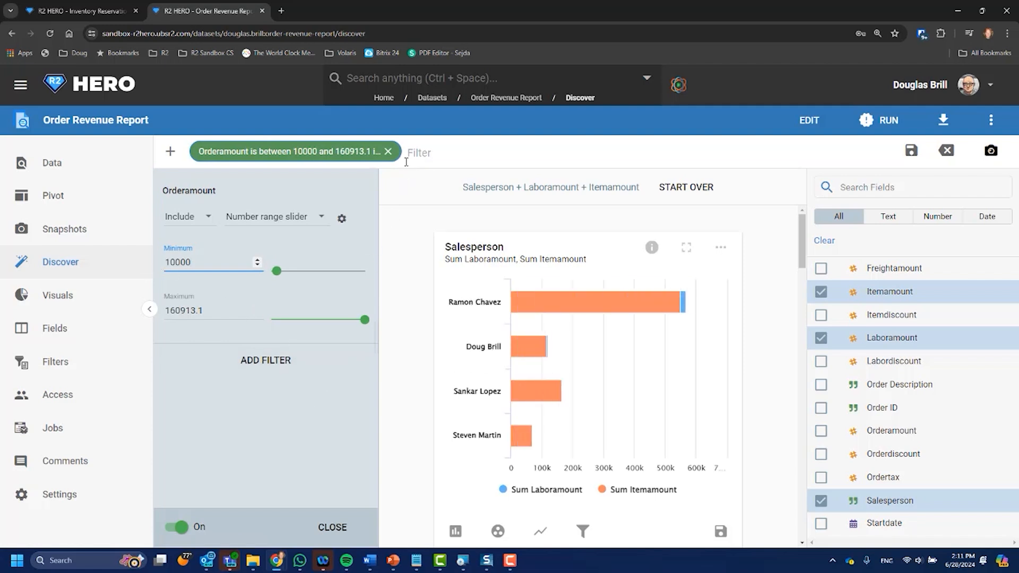
pyautogui.click(461, 154)
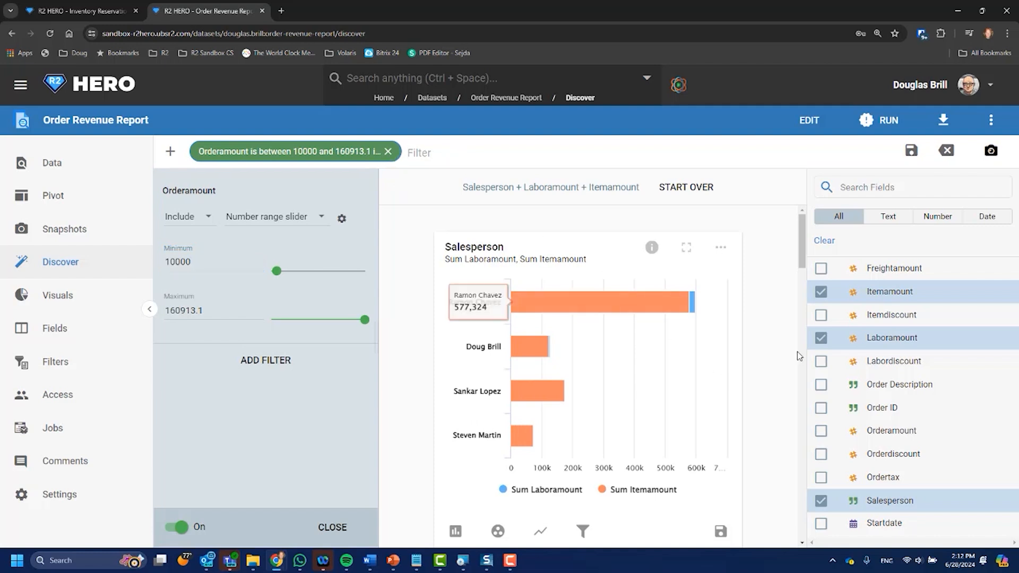
pyautogui.click(343, 527)
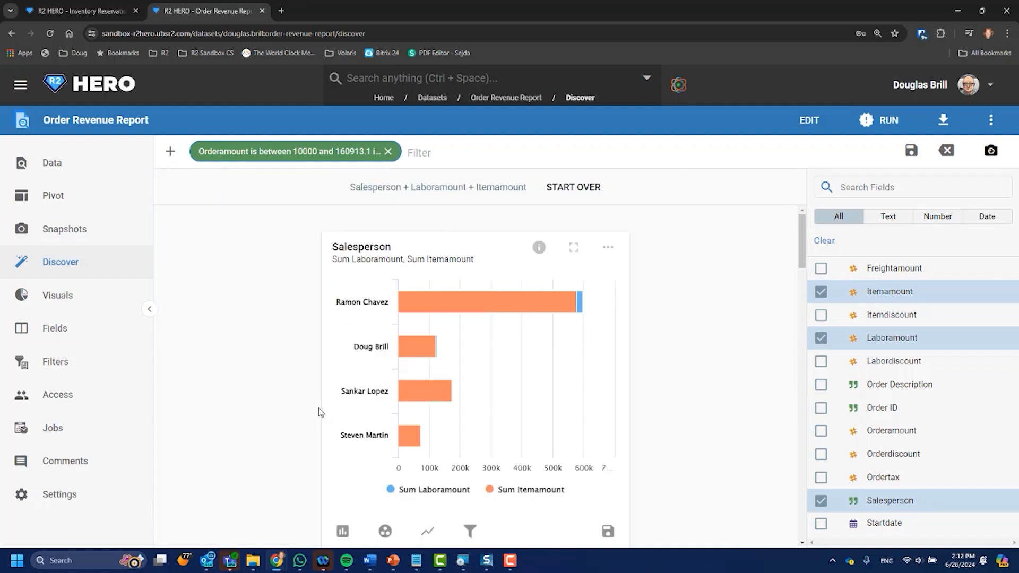
# Step: Save the Salesperson chart of Laboramount and Itemamount as a visual, and return to the dataset's filtered data
pyautogui.click(609, 532)
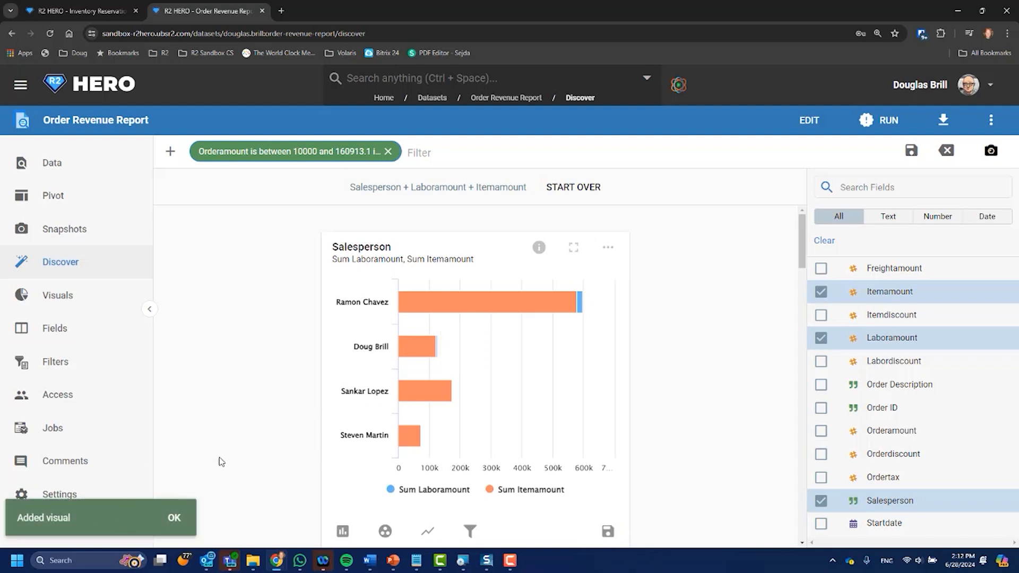
pyautogui.click(175, 523)
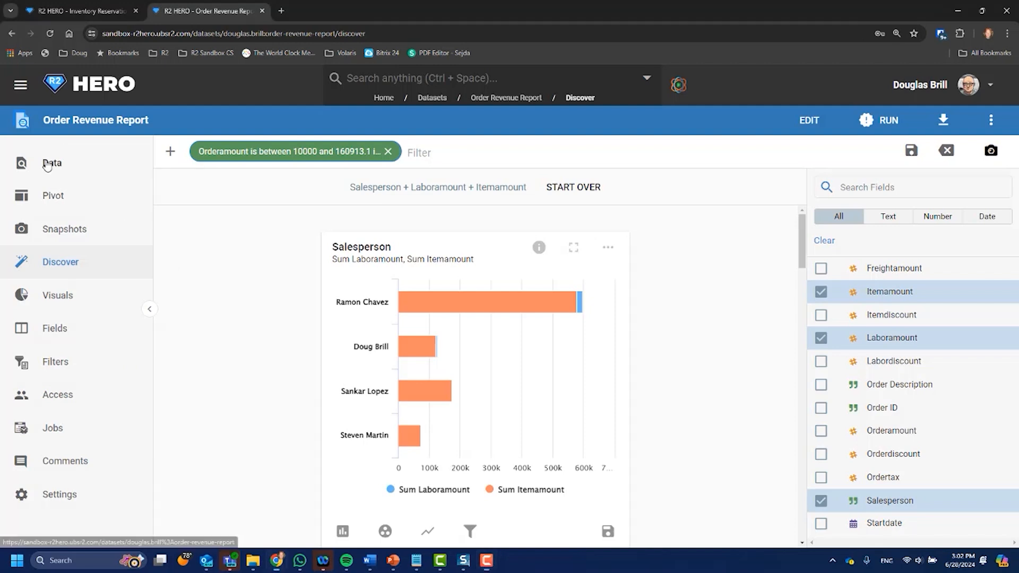
pyautogui.click(48, 166)
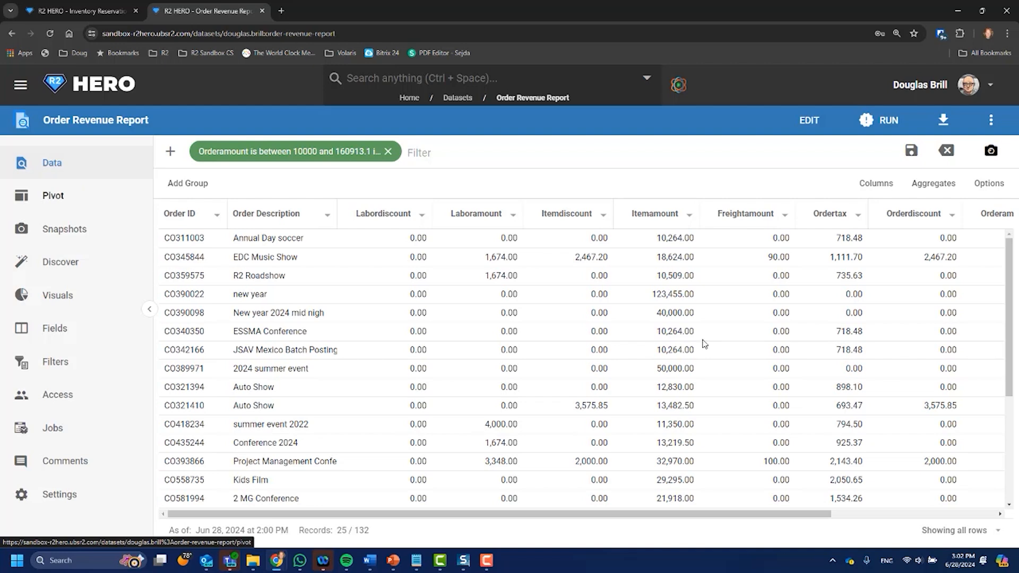
# Step: Open the dataset for editing and add a Calculated Field flow step labelled "Order Revenue"
pyautogui.moveTo(590, 517); pyautogui.dragTo(740, 518)
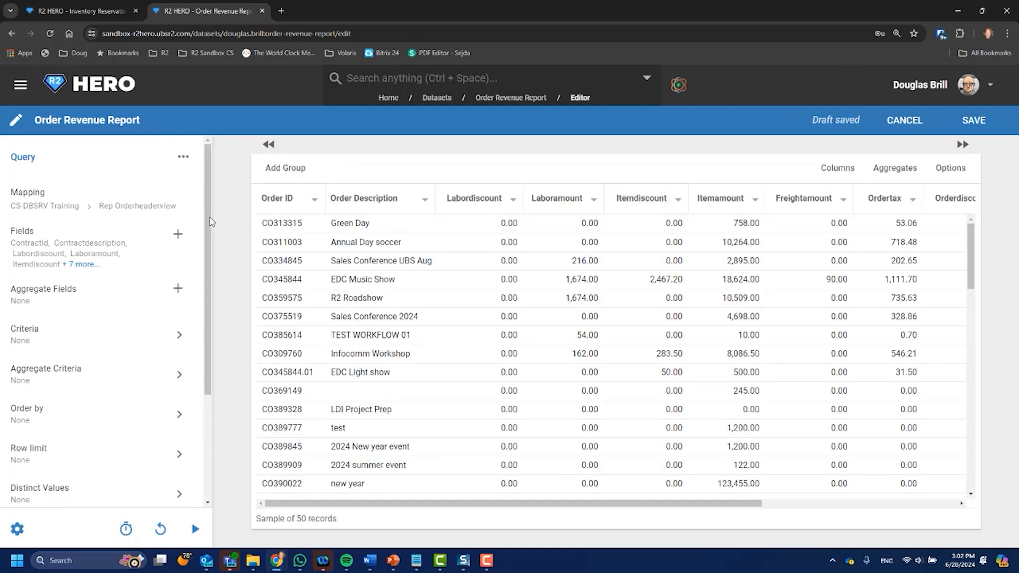
pyautogui.scroll(-2, 211, 222)
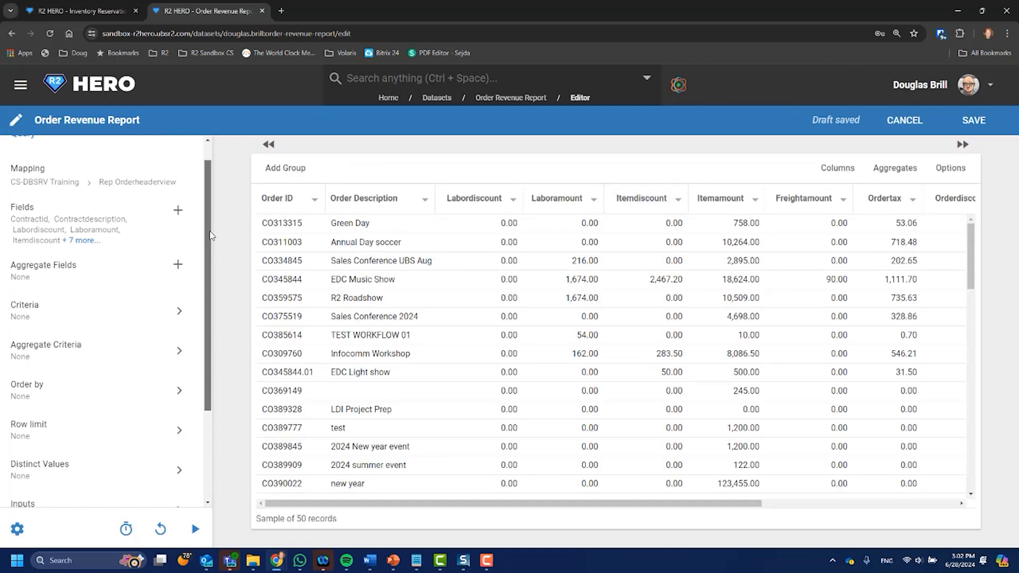
pyautogui.scroll(-1, 215, 318)
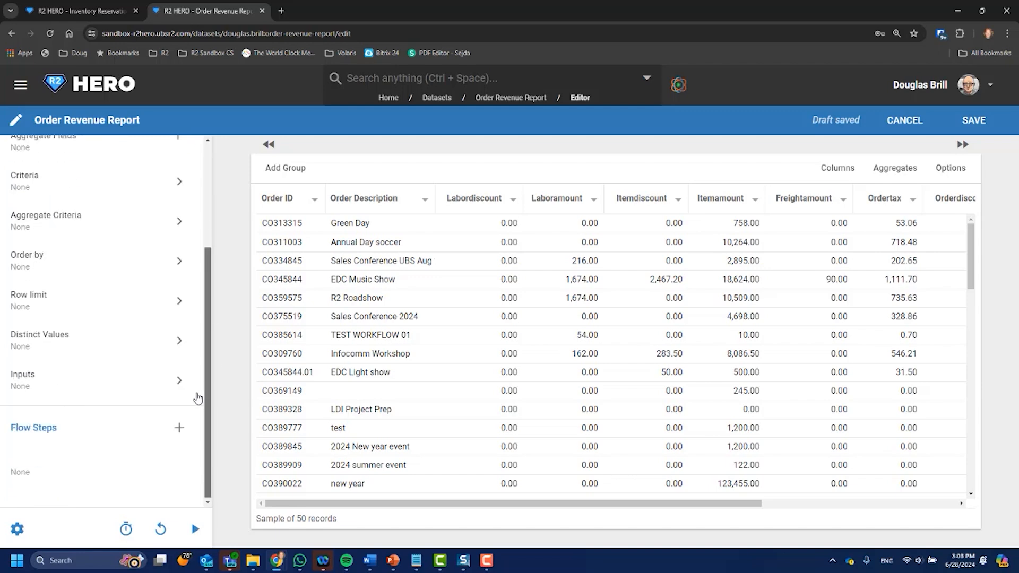
pyautogui.click(179, 427)
pyautogui.moveTo(218, 427)
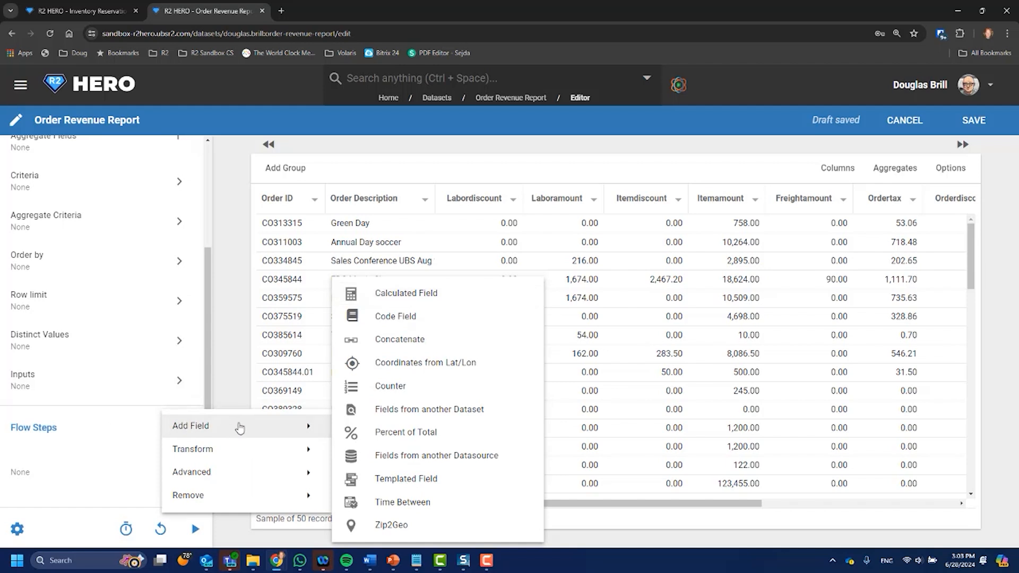
pyautogui.click(423, 295)
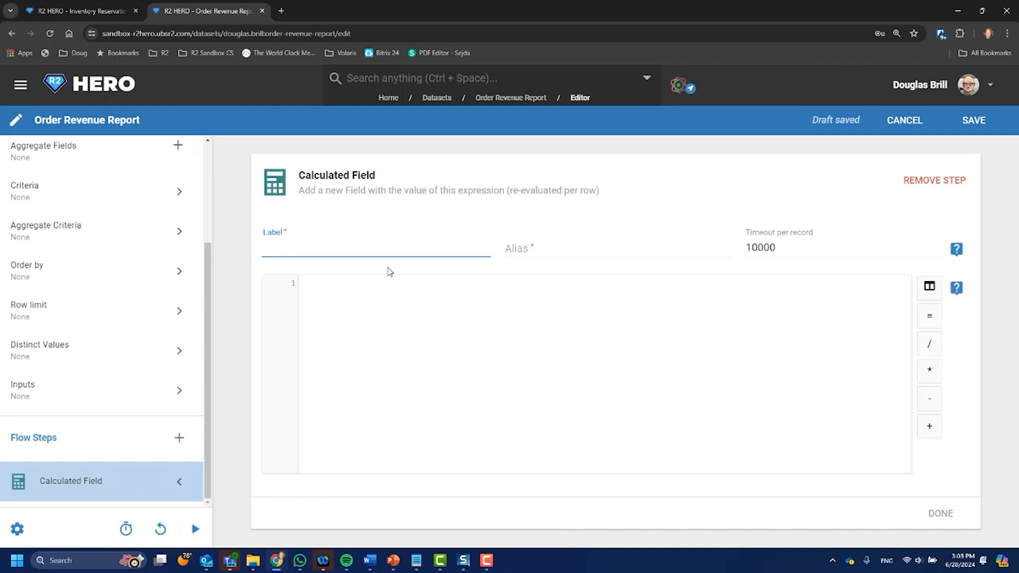
pyautogui.write('Order')
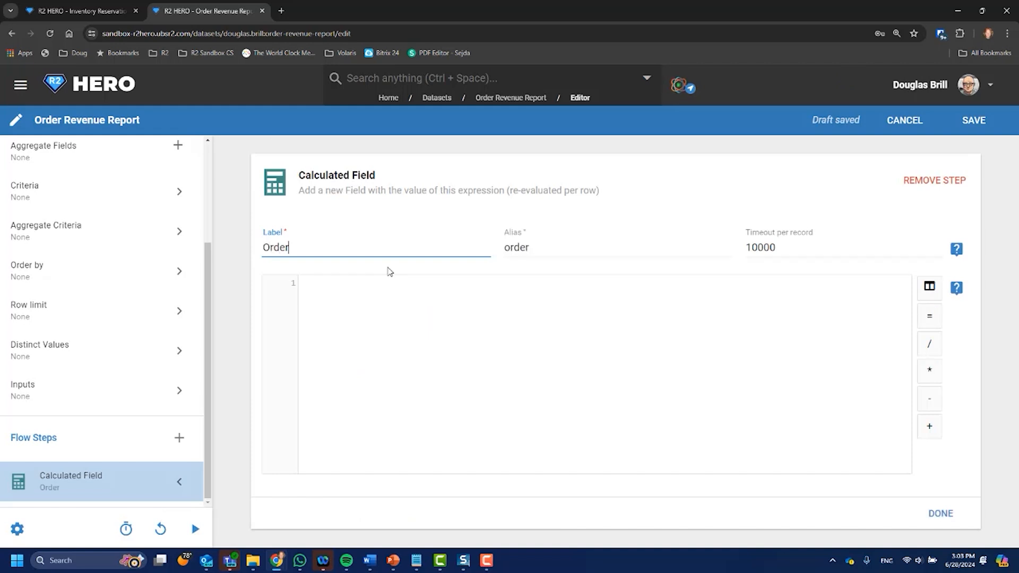
pyautogui.write(' Revenue')
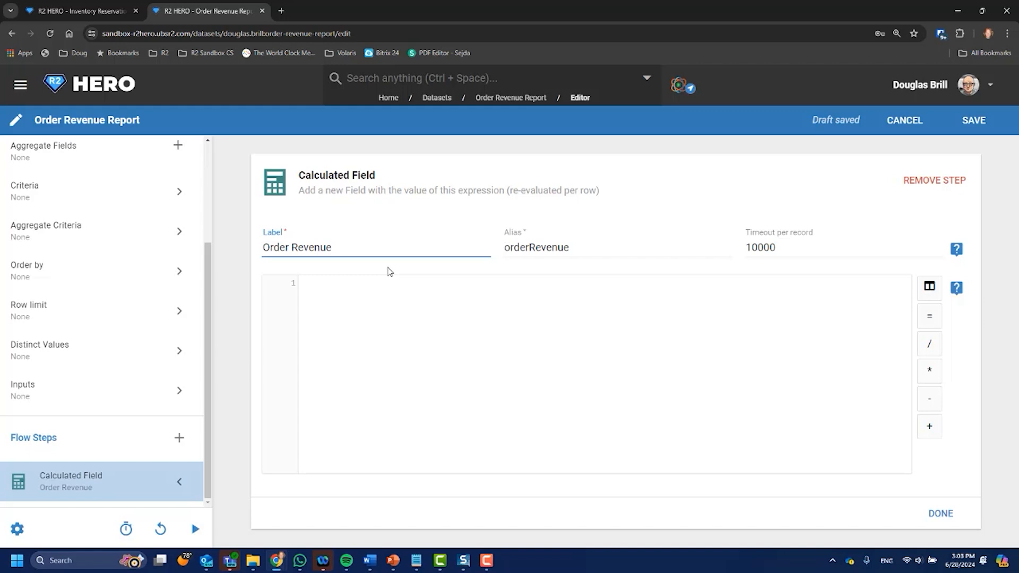
# Step: Define the Order Revenue expression as $record['orderamount']-$record['ordertax'] and finish the calculated field
pyautogui.click(399, 287)
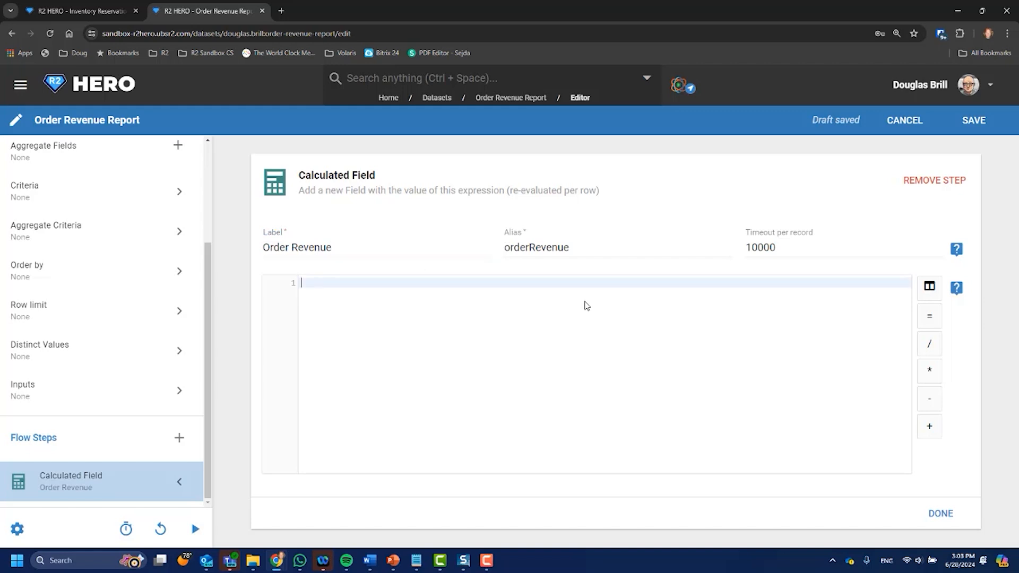
pyautogui.click(929, 289)
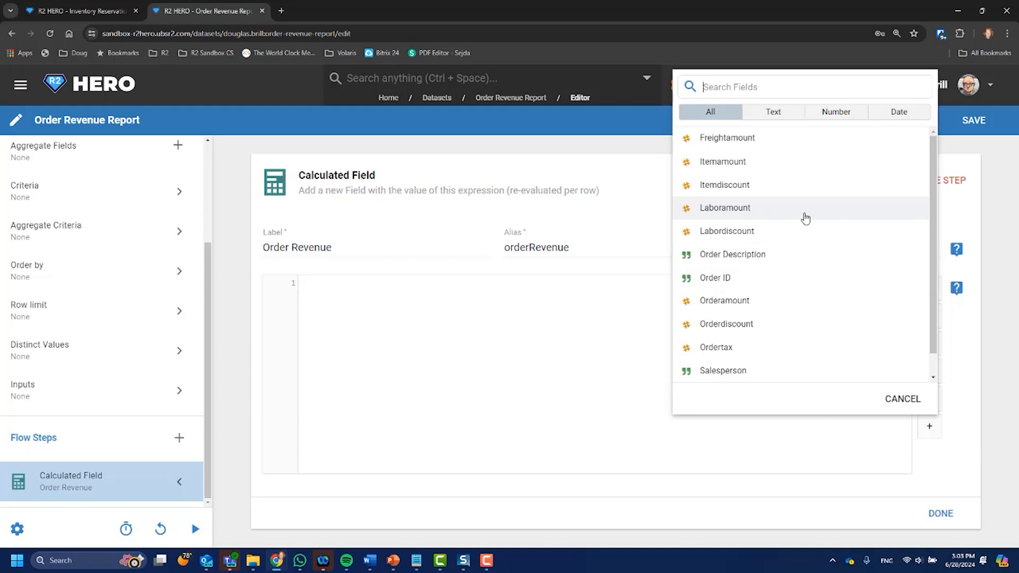
pyautogui.click(744, 306)
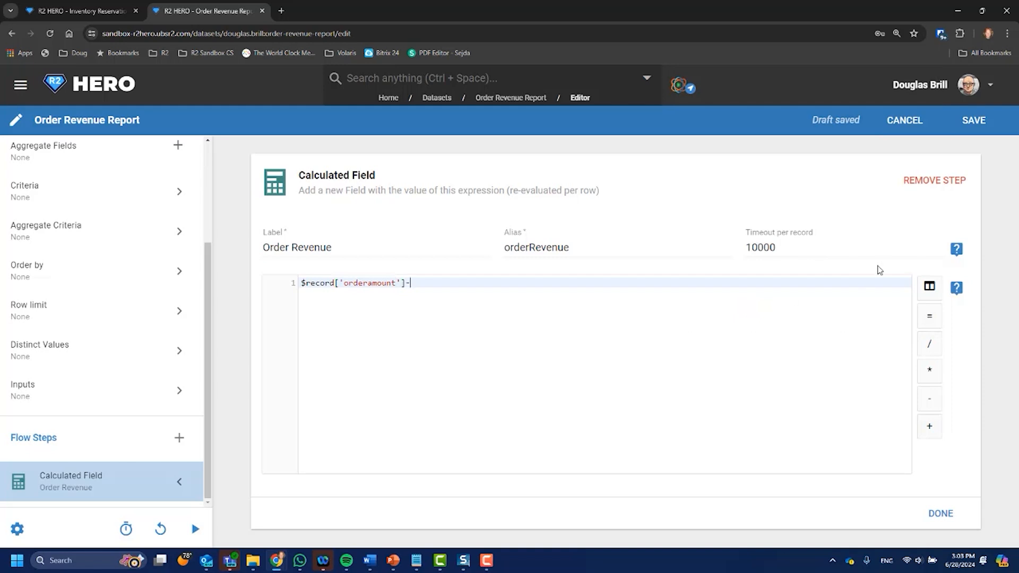
pyautogui.write('-')
pyautogui.click(930, 287)
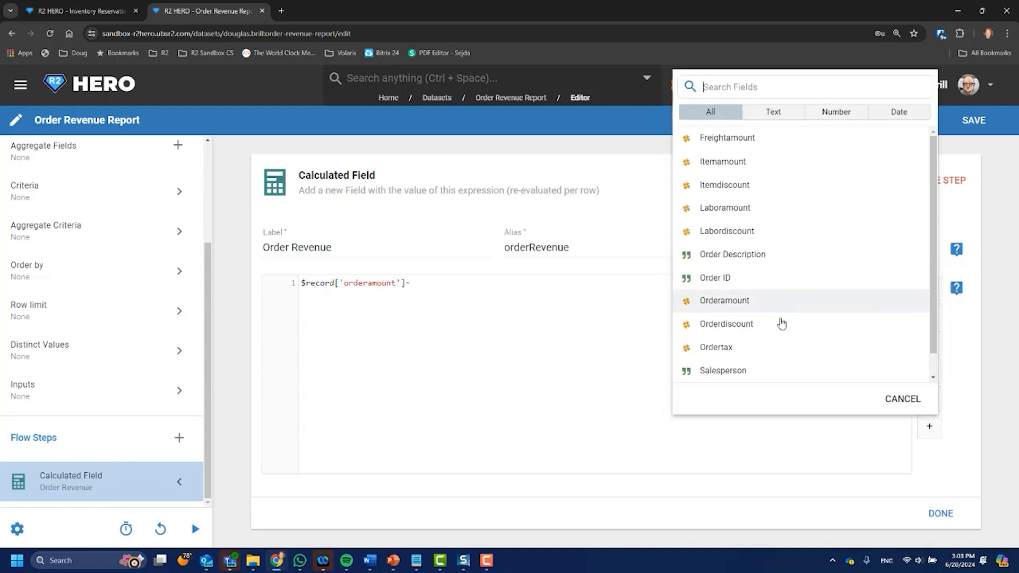
pyautogui.click(762, 348)
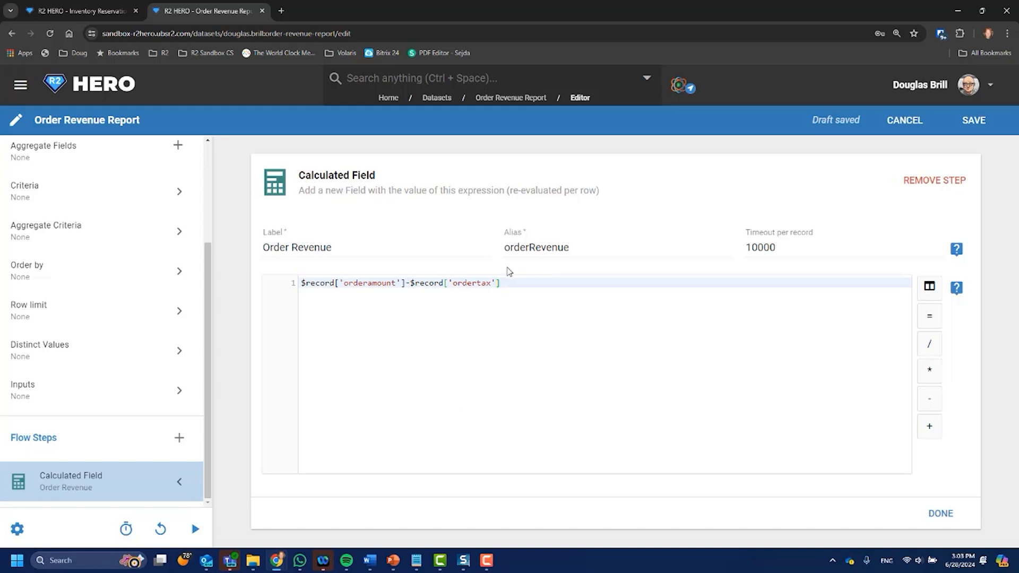
pyautogui.click(941, 514)
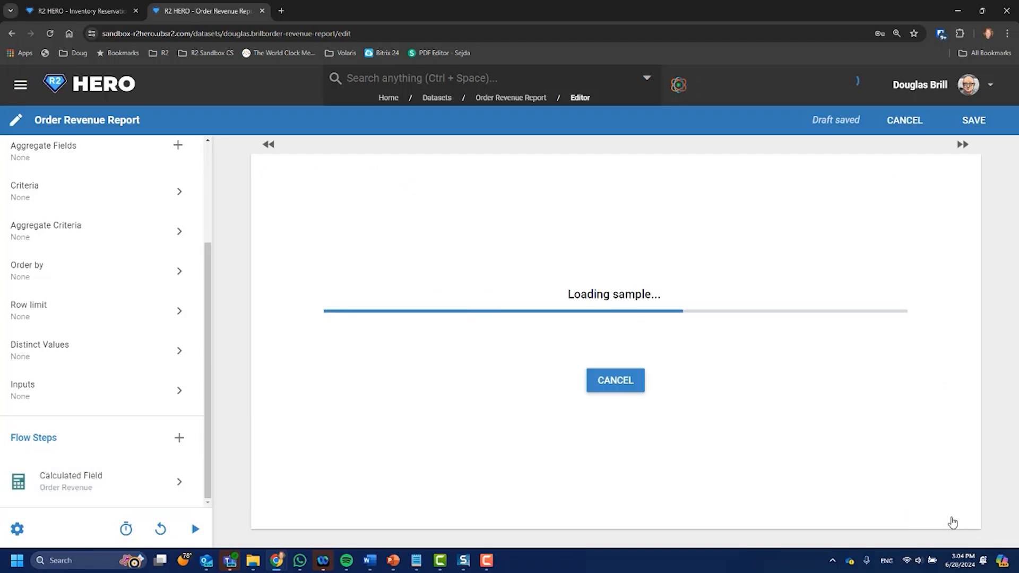
# Step: Move the Order Revenue column between Orderamount and Salesperson, and save the dataset with the Clear All custom view setting
pyautogui.click(727, 504)
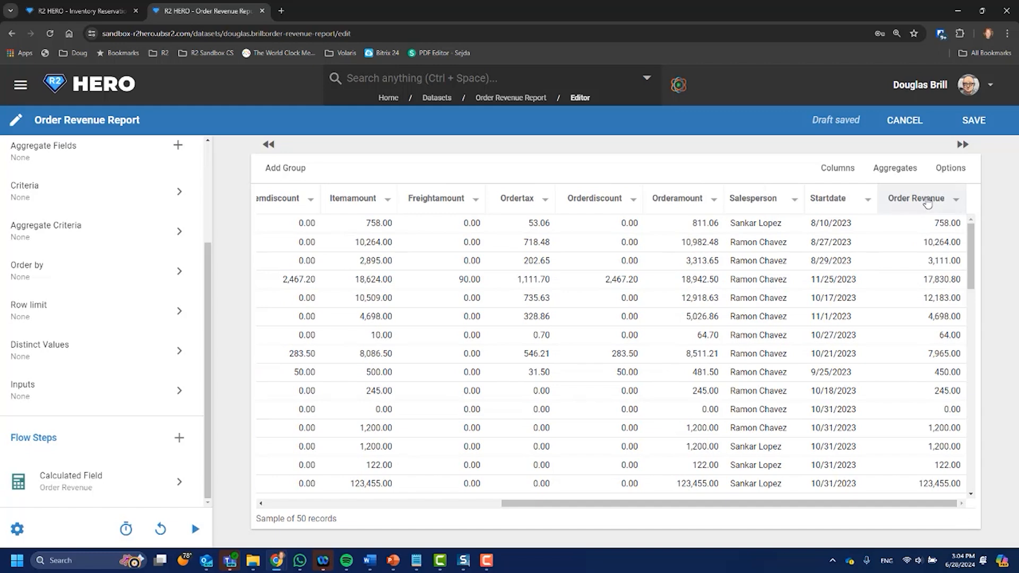
pyautogui.moveTo(924, 203); pyautogui.dragTo(705, 212)
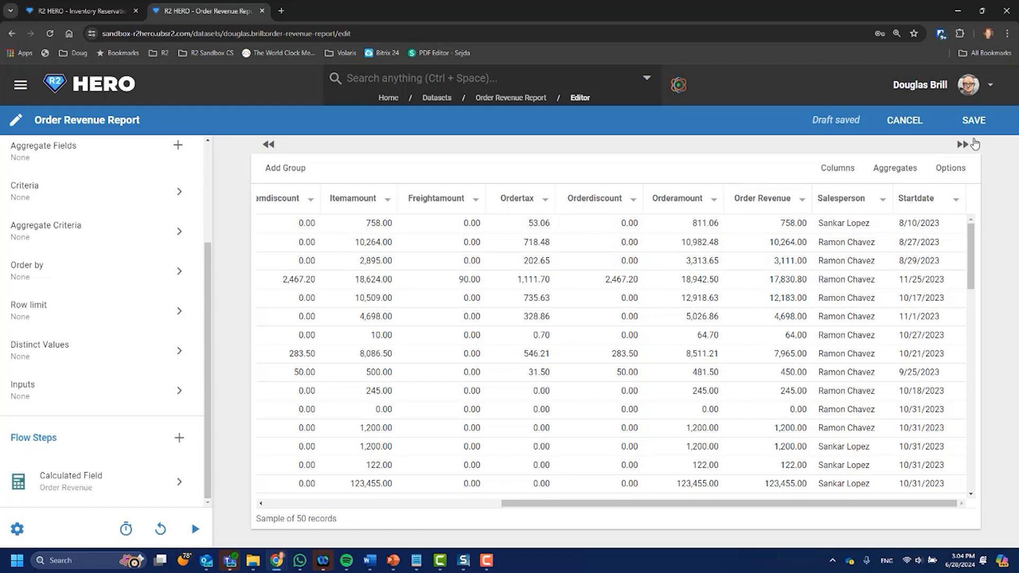
pyautogui.click(972, 120)
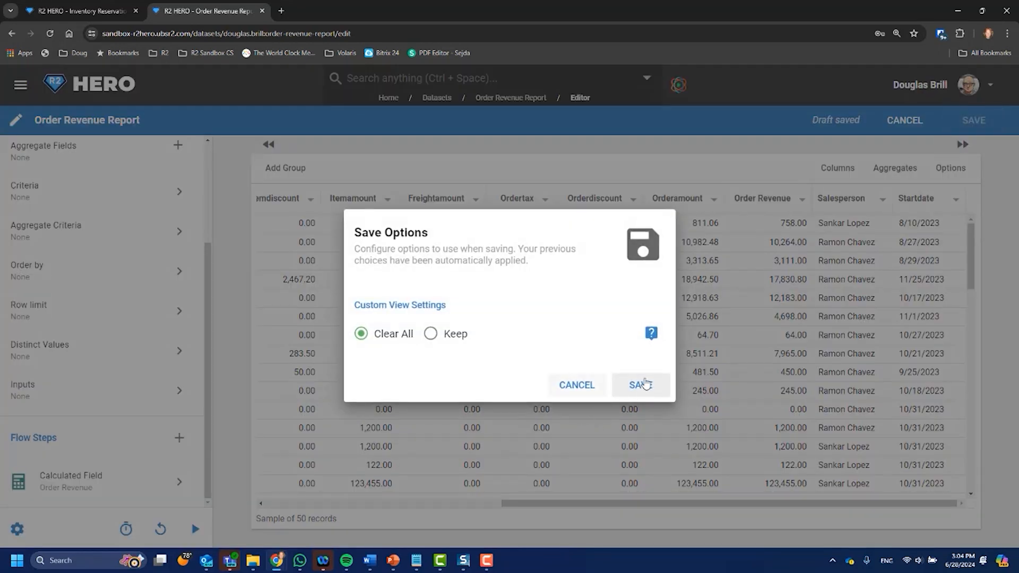
pyautogui.click(644, 384)
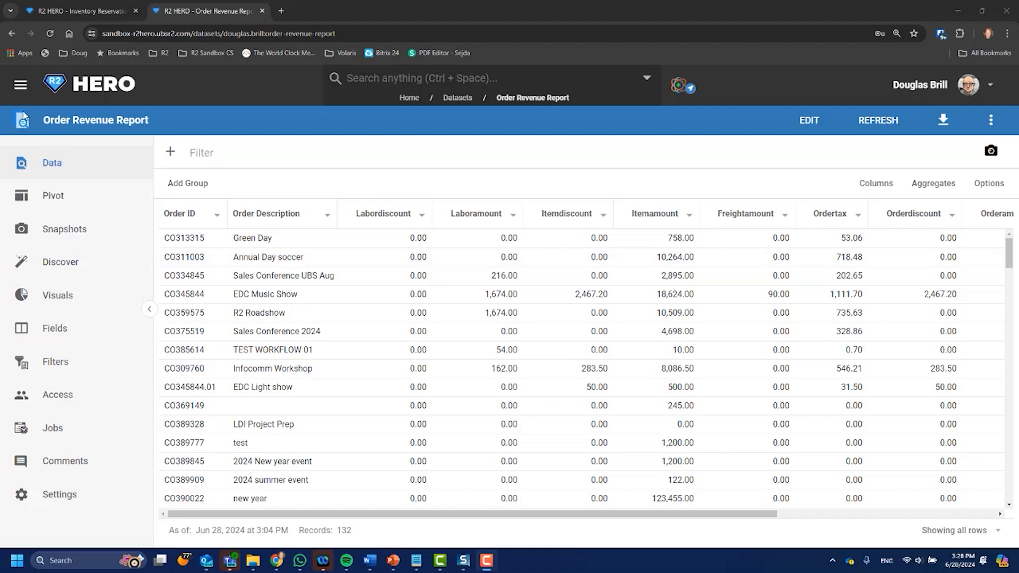
# Step: Create a Data View report named "Order Revenue" based on the Order Revenue dataset
pyautogui.click(20, 86)
pyautogui.click(37, 131)
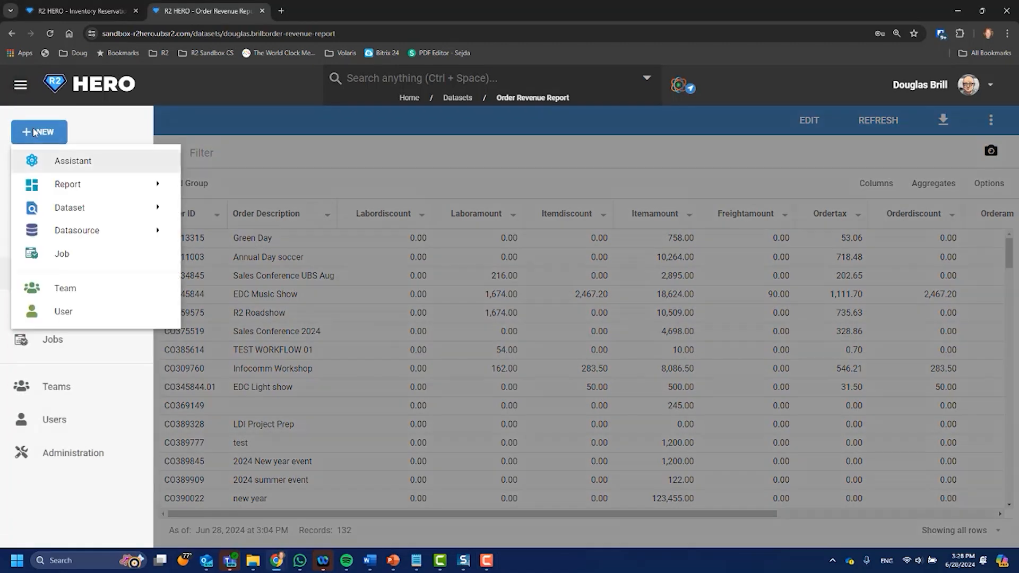
pyautogui.moveTo(87, 192)
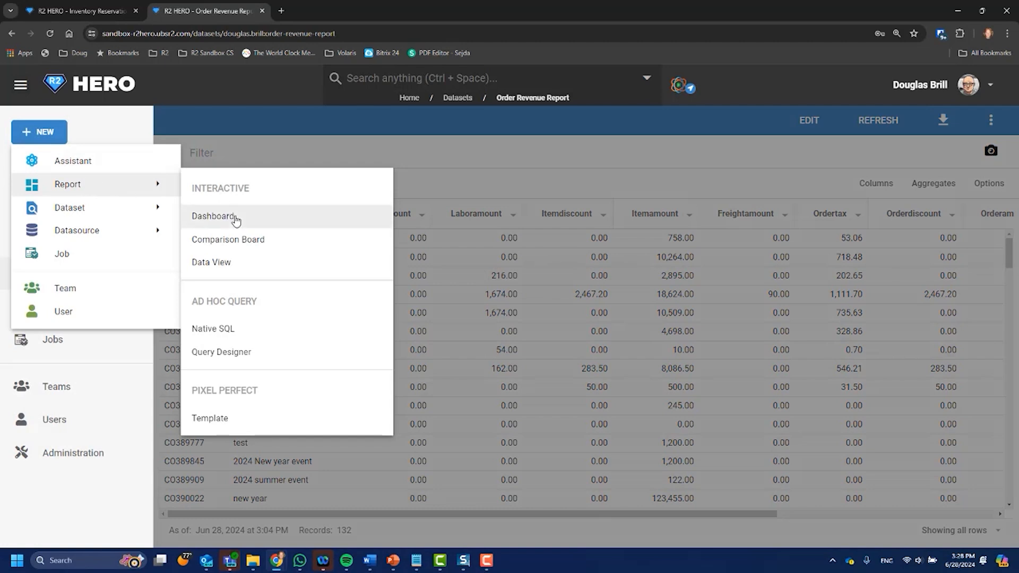
pyautogui.click(243, 266)
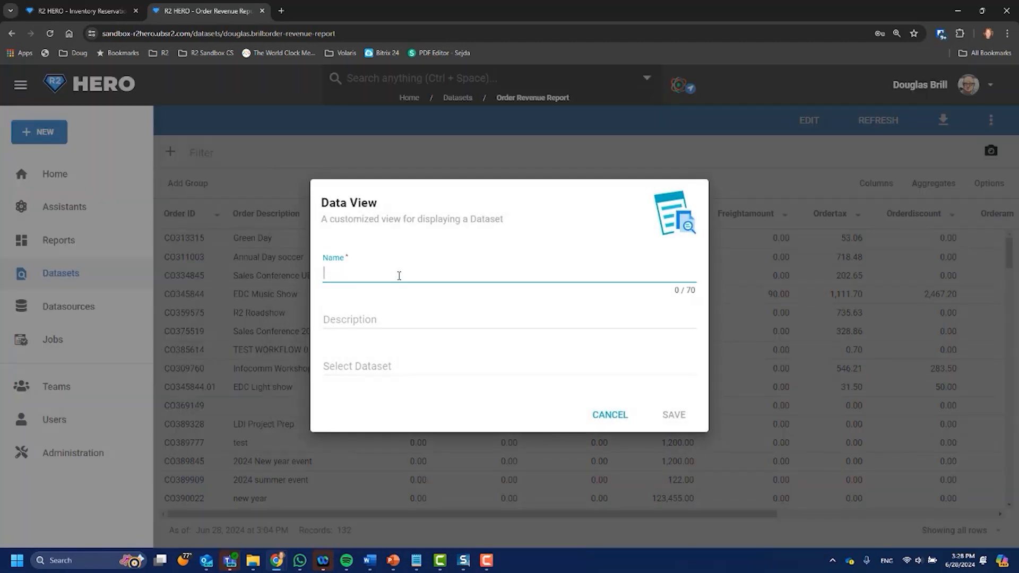
pyautogui.write('Order Revenue')
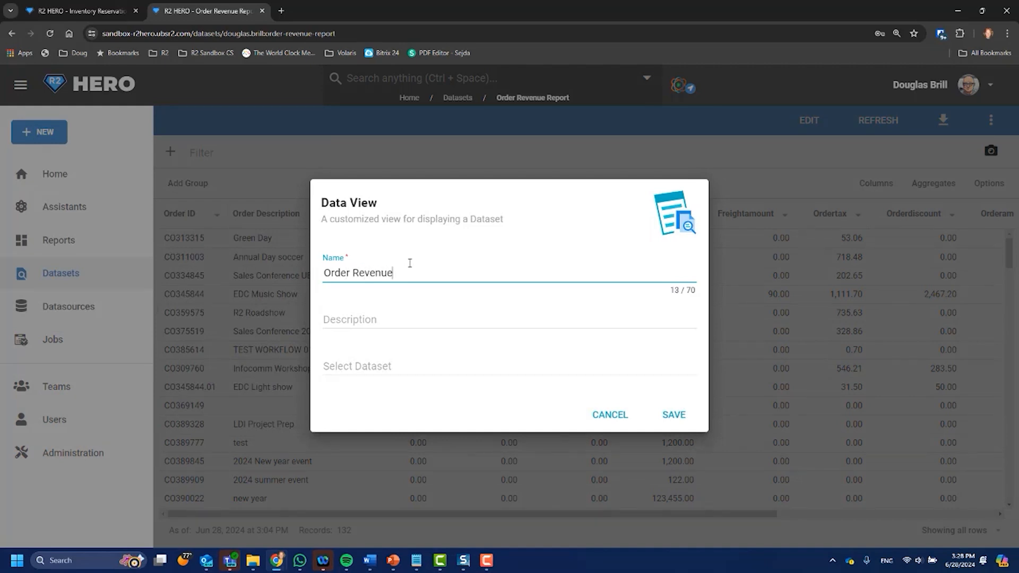
pyautogui.press('Tab')
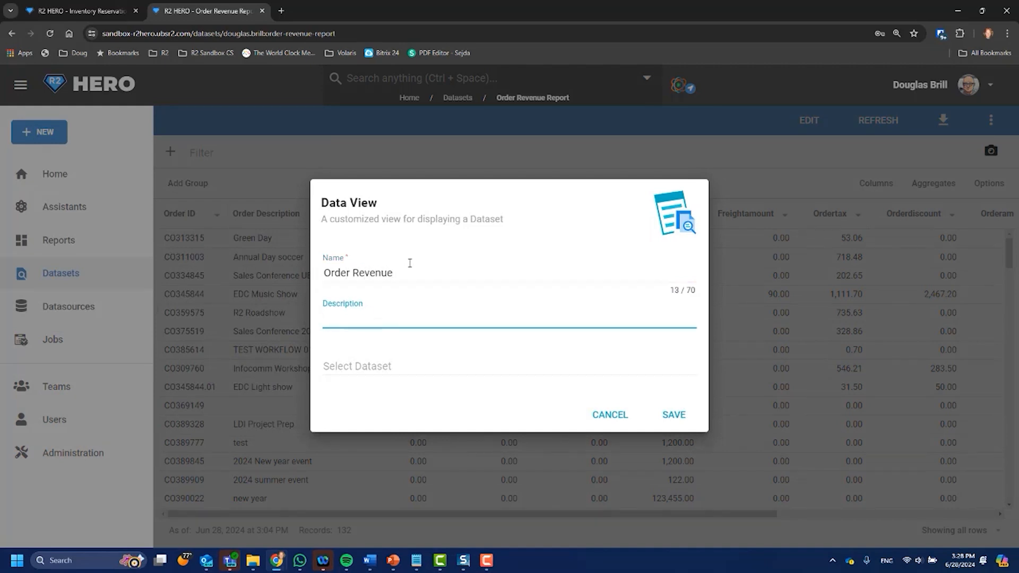
pyautogui.press('Tab')
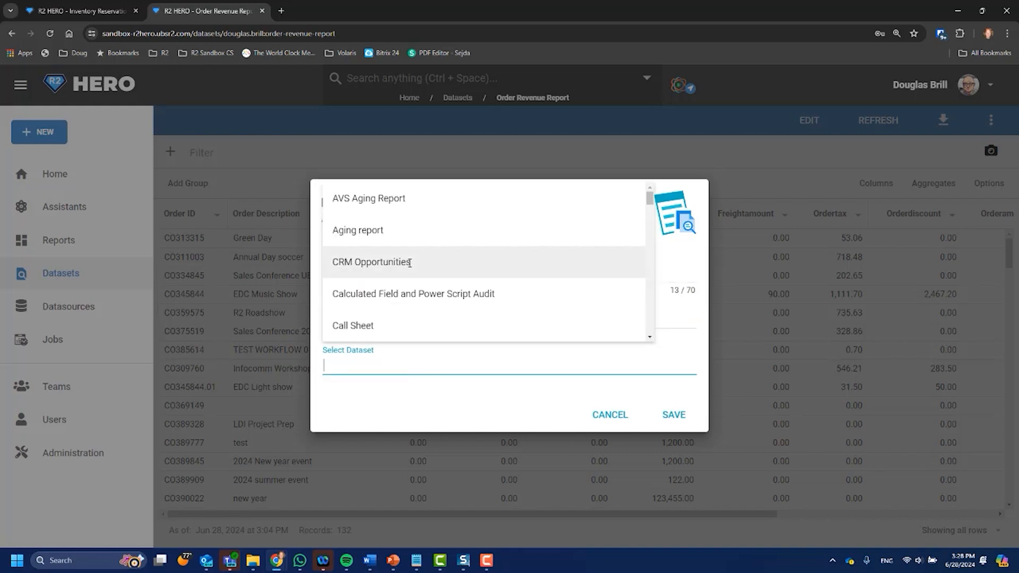
pyautogui.write('order')
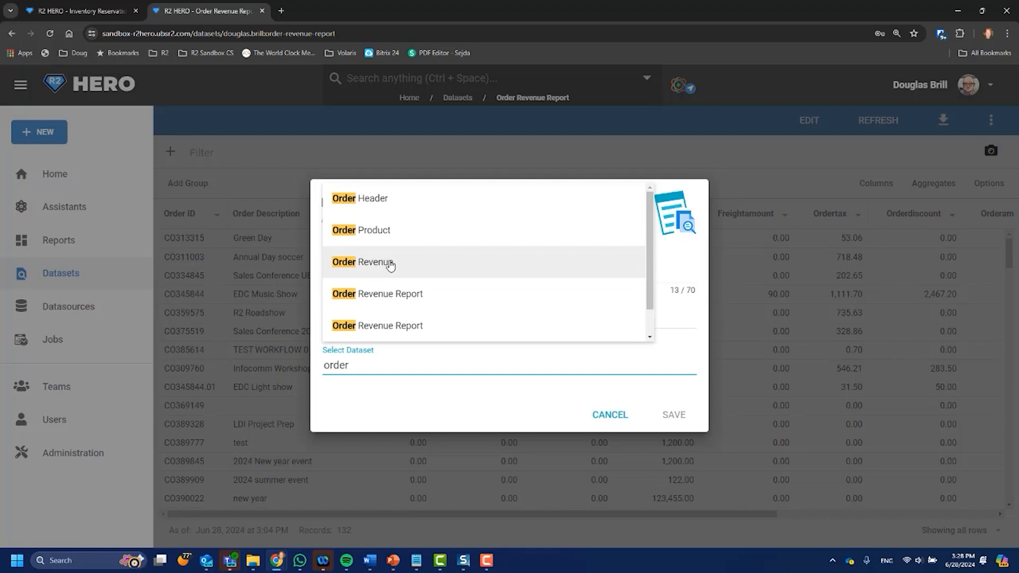
pyautogui.click(391, 263)
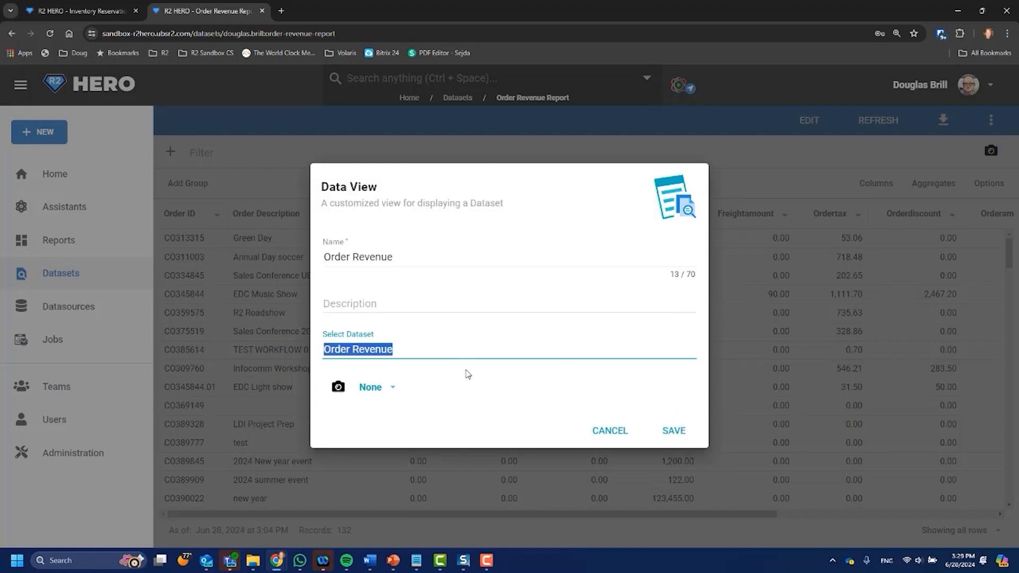
pyautogui.click(670, 431)
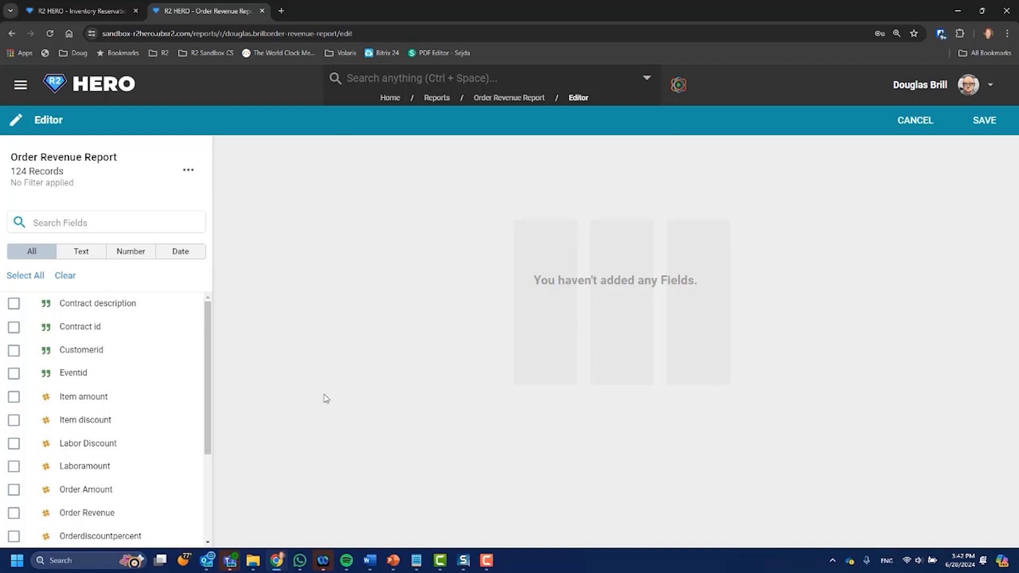
# Step: Add the Contract id, Customerid, Order Revenue, Startdate and Salesperson fields to the data view, and save the report
pyautogui.click(14, 327)
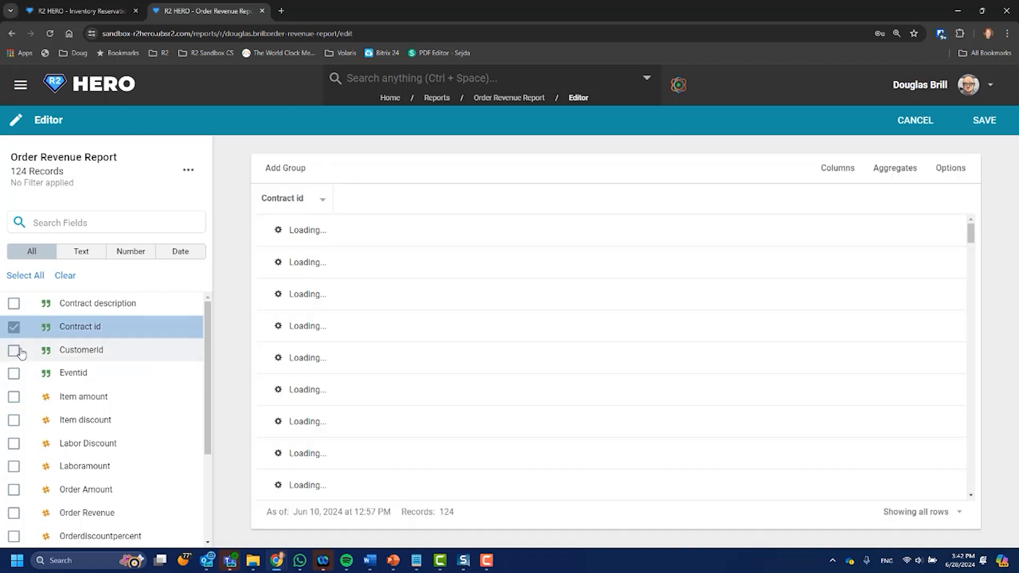
pyautogui.click(14, 351)
pyautogui.scroll(-3, 74, 456)
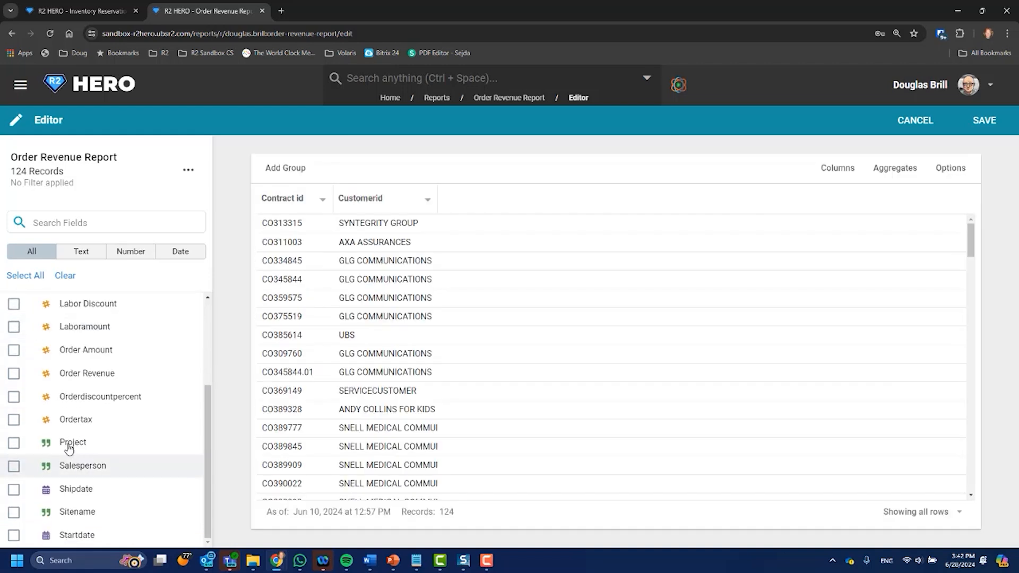
pyautogui.click(14, 374)
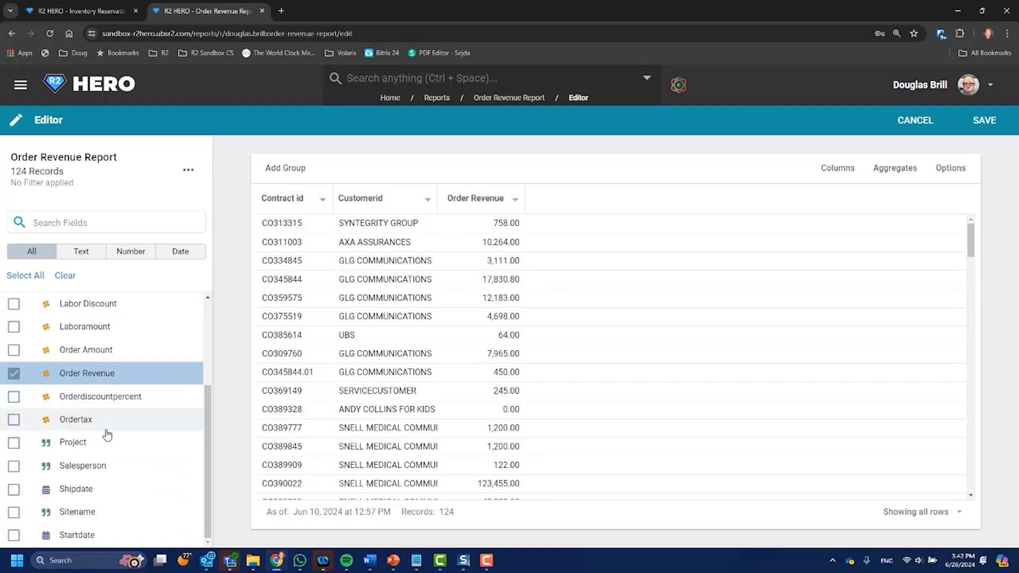
pyautogui.click(14, 536)
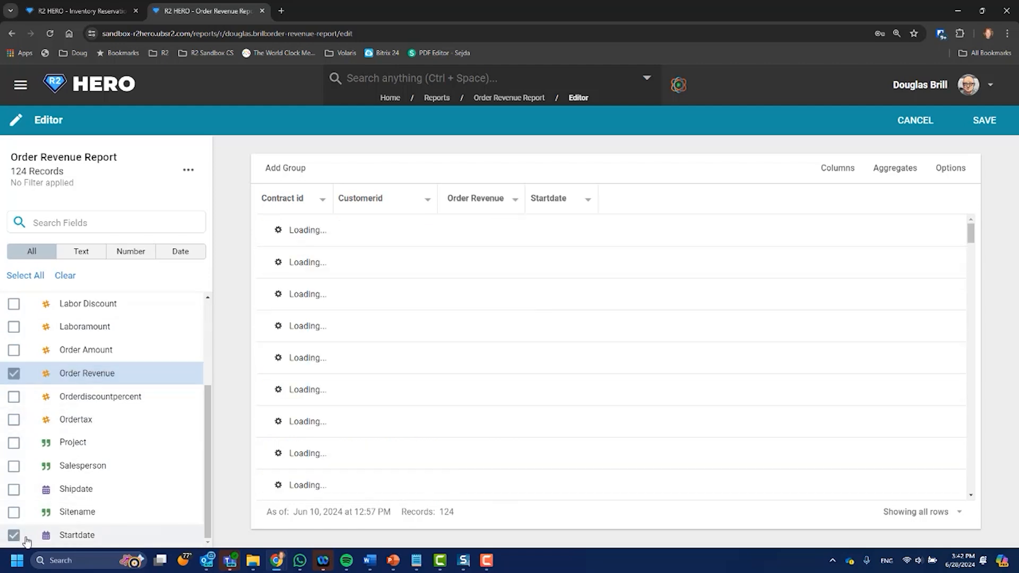
pyautogui.click(14, 466)
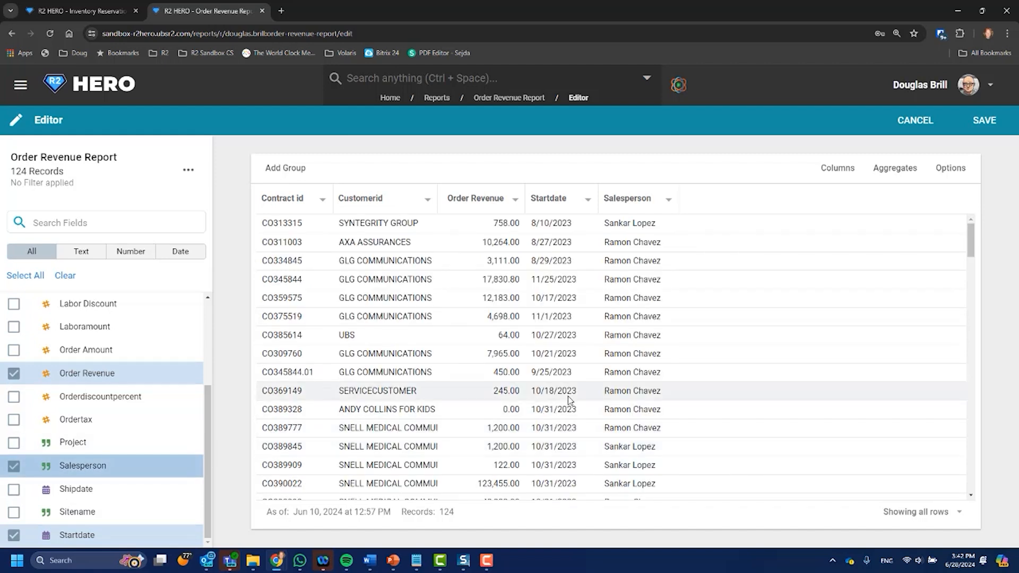
pyautogui.click(982, 123)
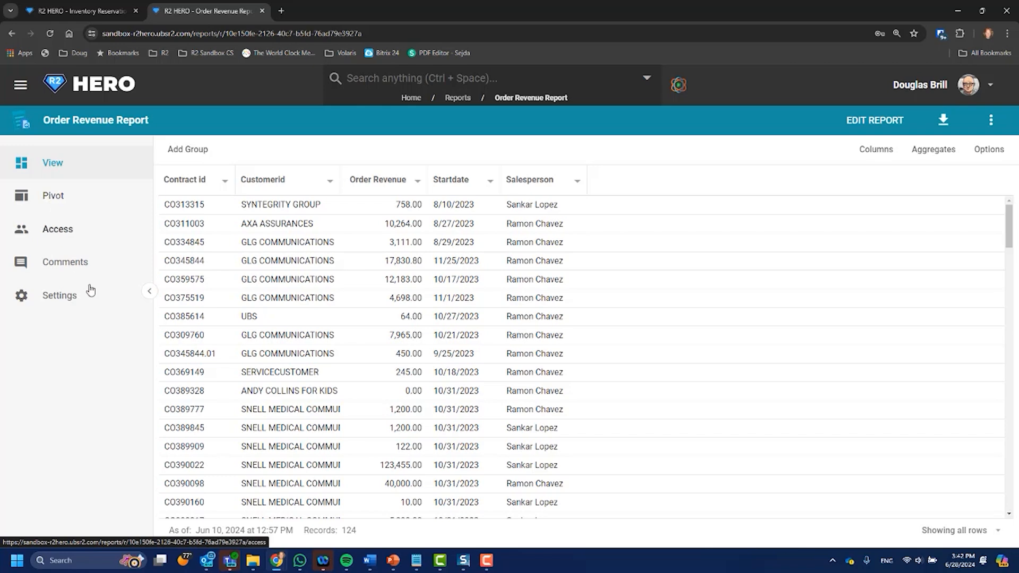
# Step: Enable report filtering in the report's settings, and open the filter configuration from the report's data view
pyautogui.click(67, 296)
pyautogui.click(842, 365)
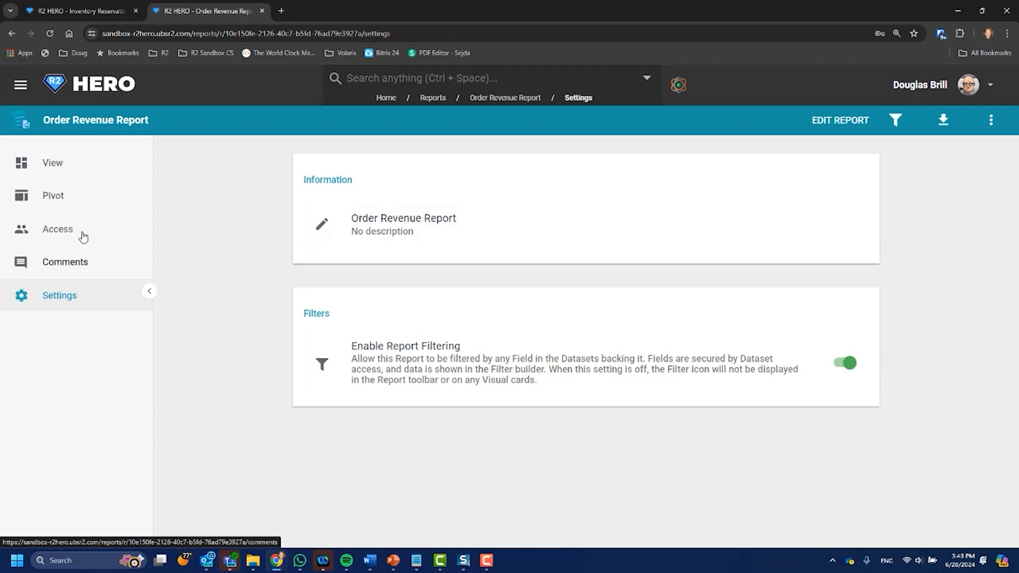
pyautogui.click(49, 163)
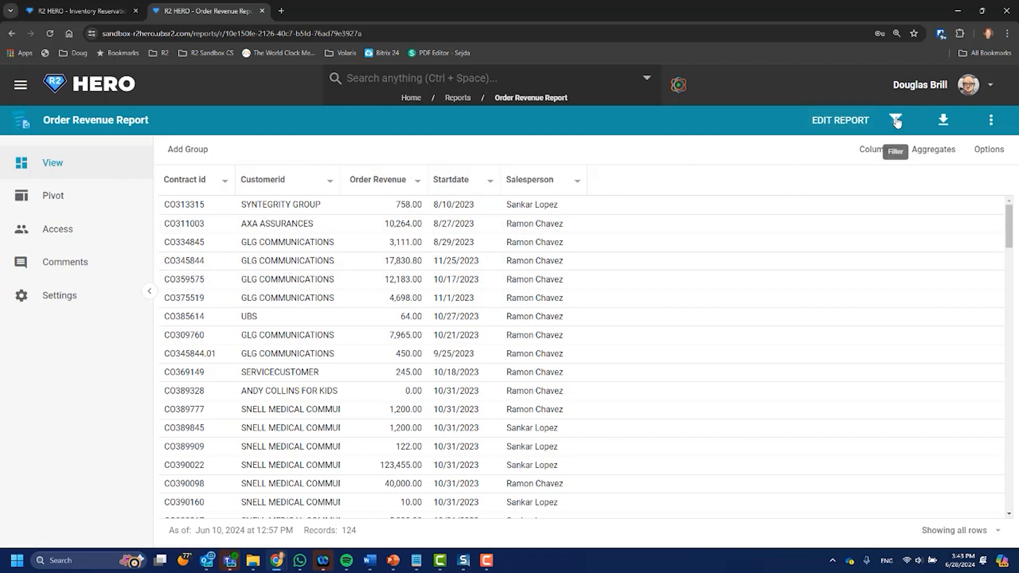
pyautogui.click(893, 118)
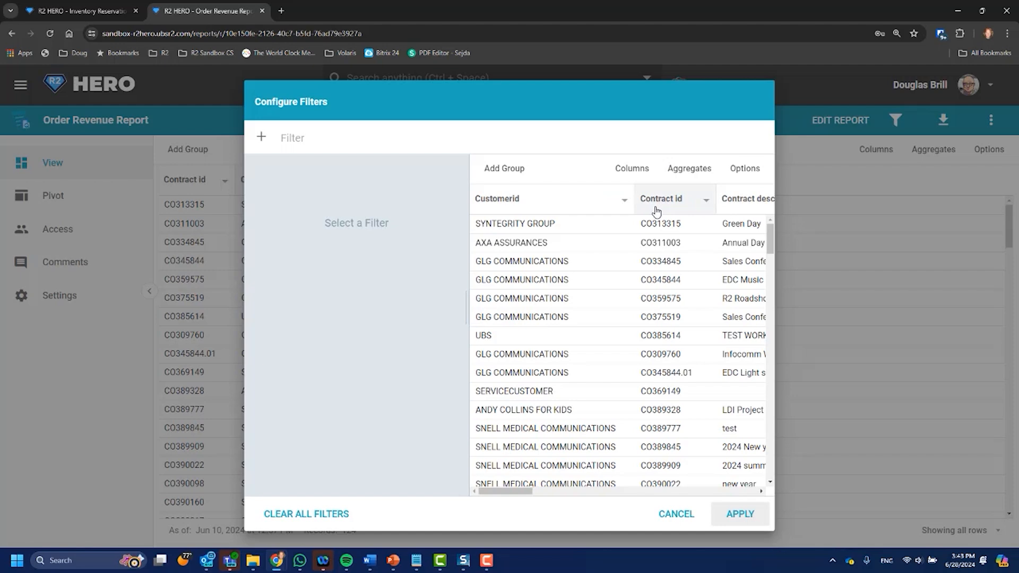
# Step: Filter the report to include records with an Order Amount of at least 1, and review the filtered rows
pyautogui.click(267, 141)
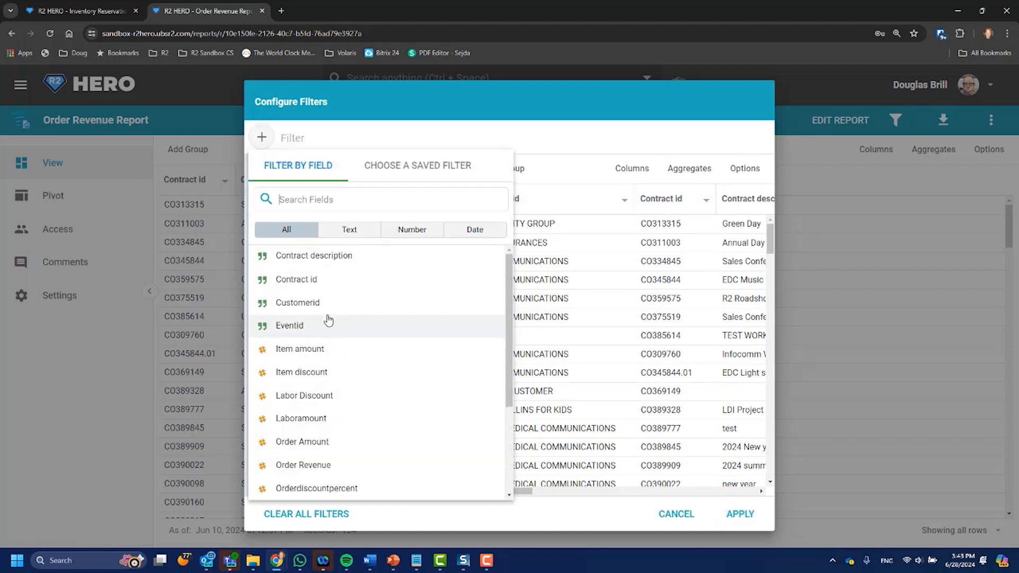
pyautogui.scroll(-3, 335, 313)
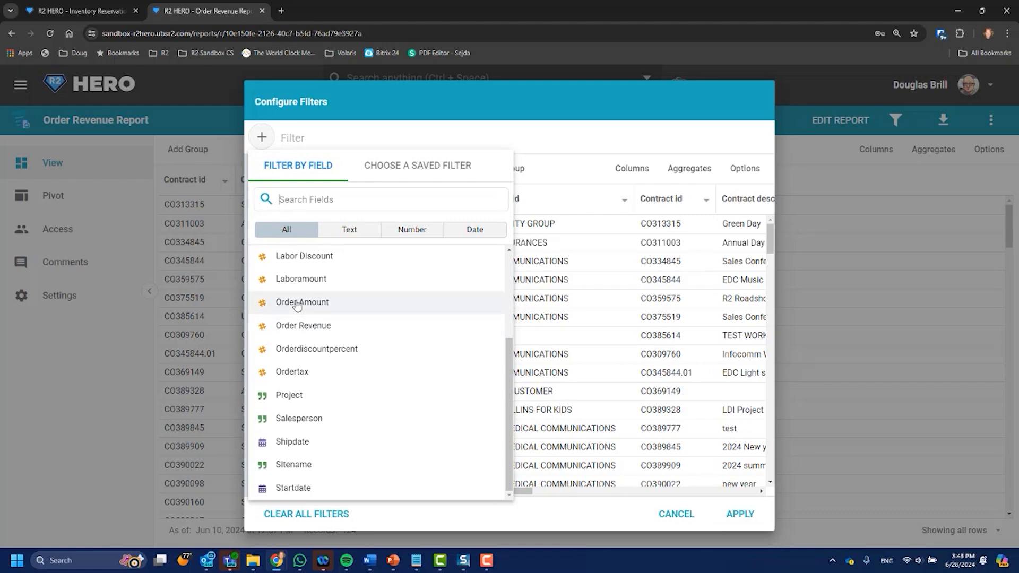
pyautogui.click(326, 298)
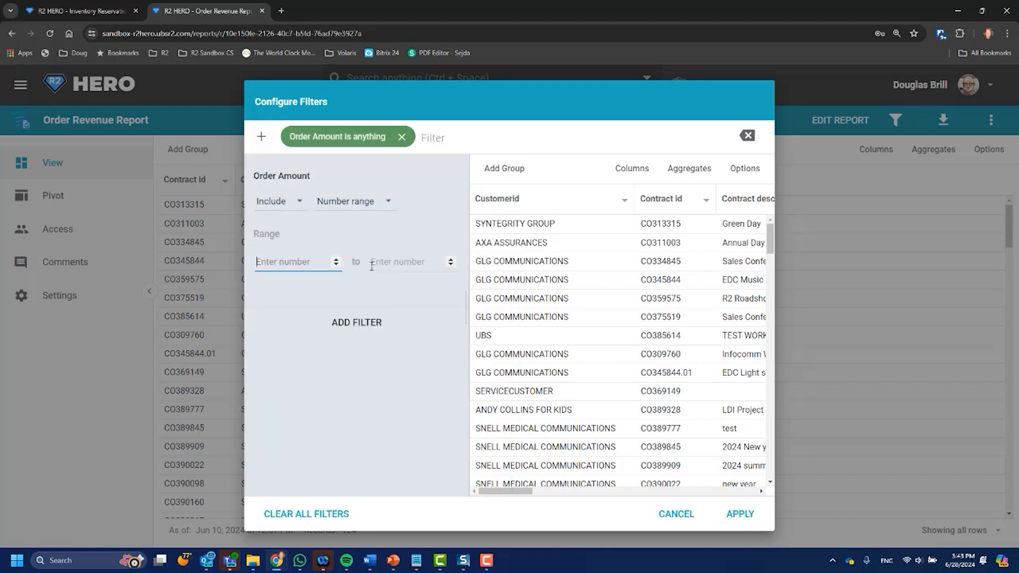
pyautogui.write('1')
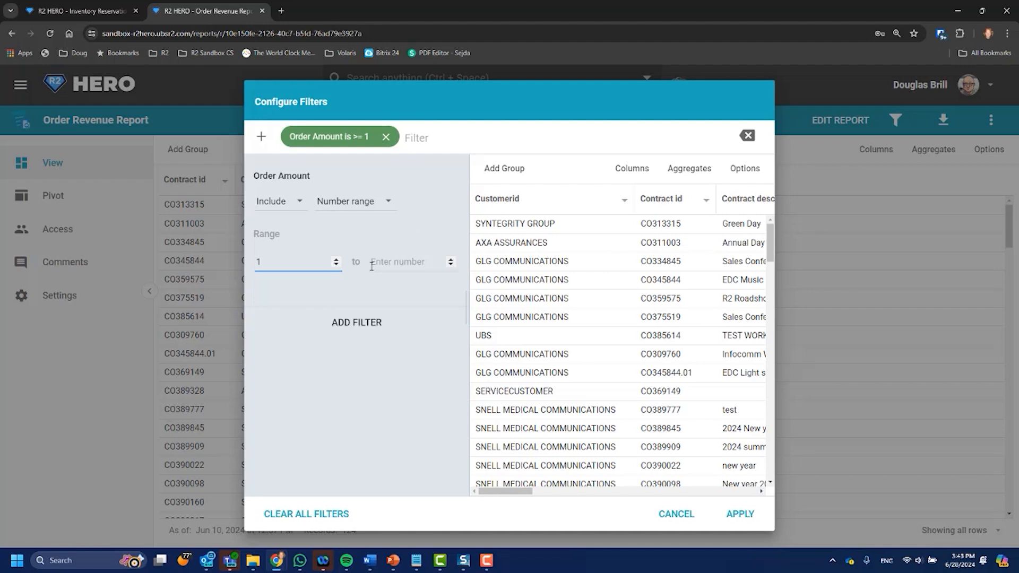
pyautogui.click(372, 264)
pyautogui.click(741, 515)
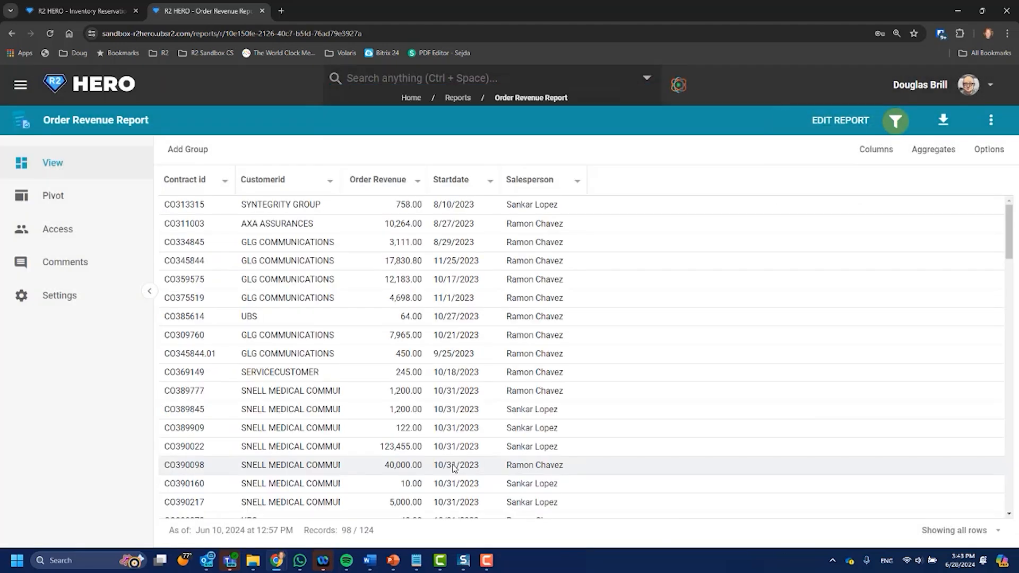
pyautogui.scroll(-15, 446, 460)
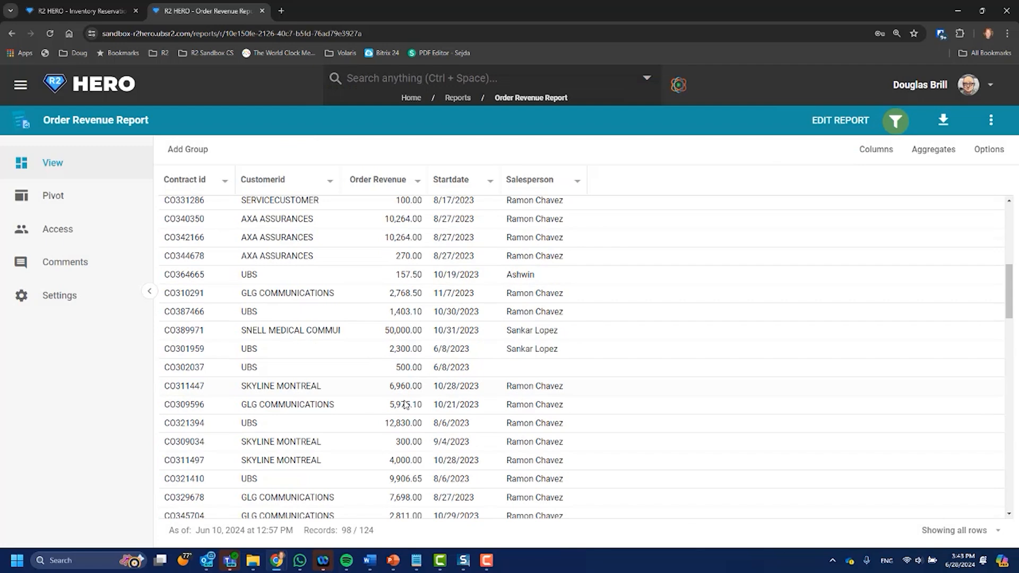
pyautogui.scroll(-7, 405, 404)
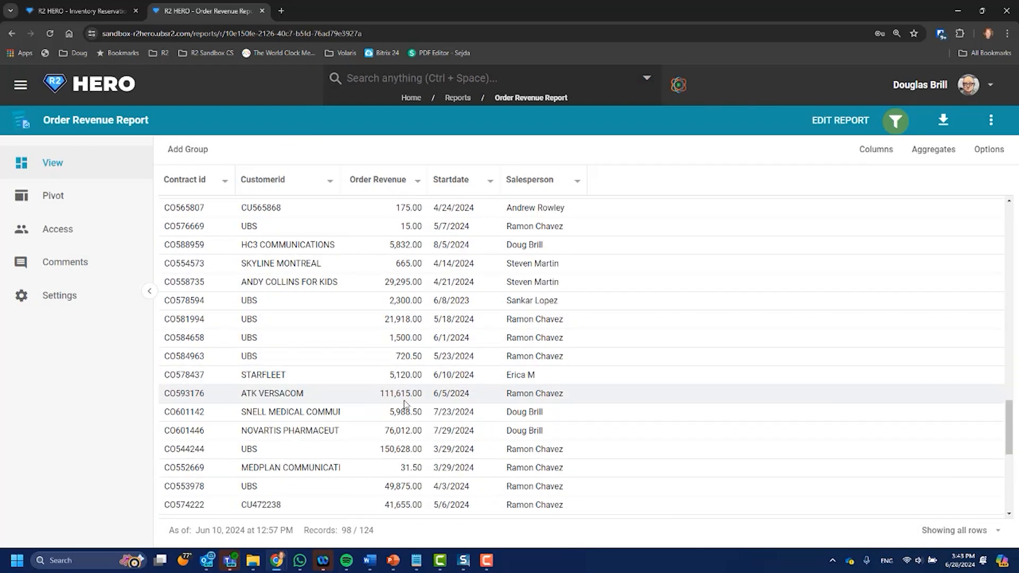
pyautogui.scroll(18, 405, 404)
pyautogui.scroll(4, 405, 405)
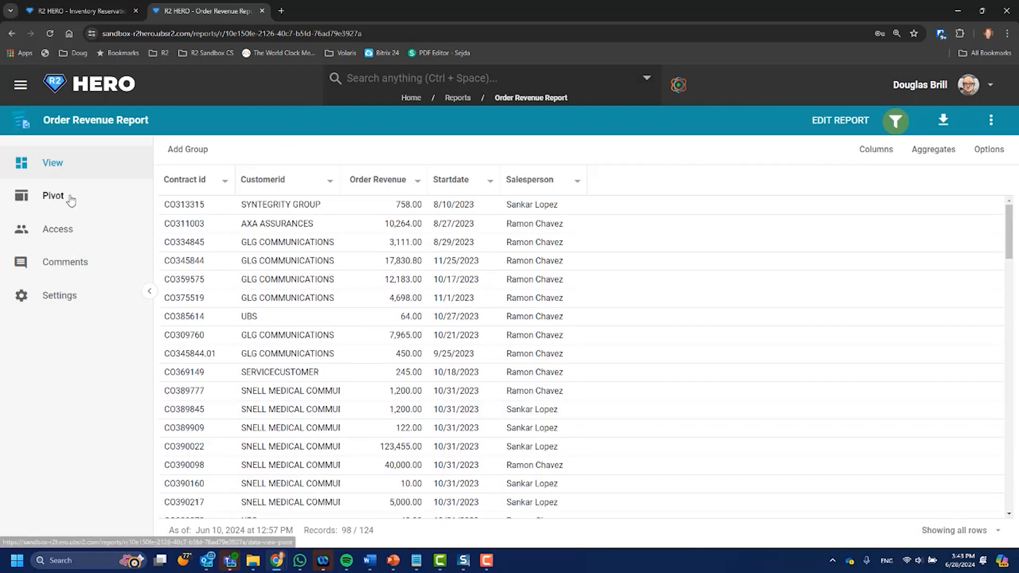
# Step: Open the report's pivot view and set its rows to the Startdate Month
pyautogui.click(68, 198)
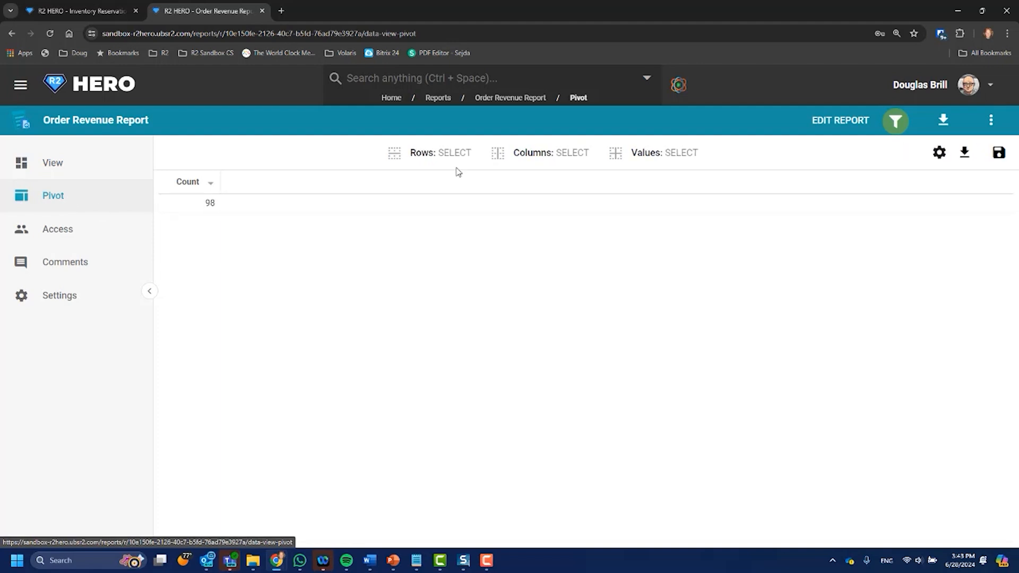
pyautogui.click(432, 158)
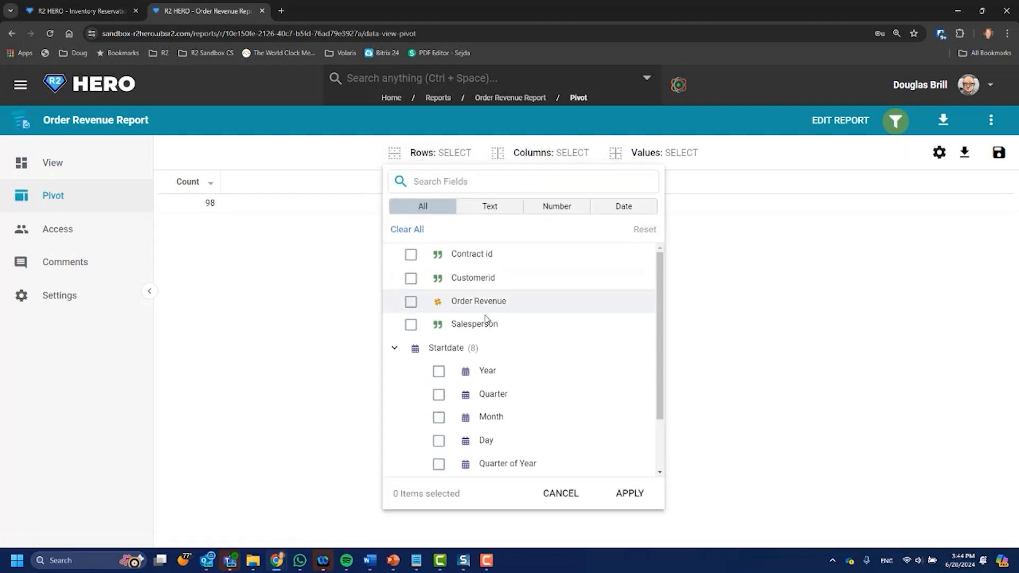
pyautogui.scroll(-2, 416, 331)
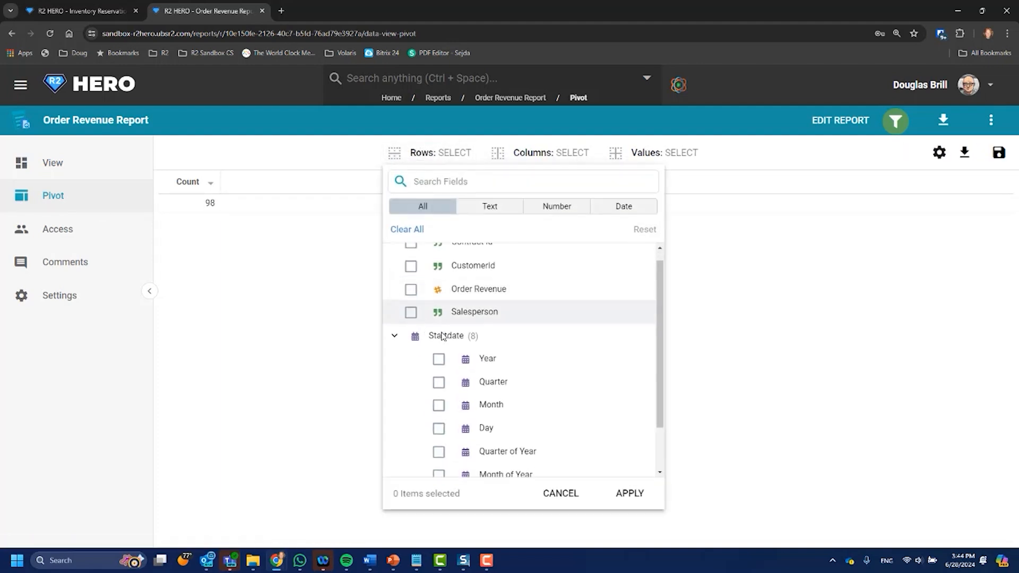
pyautogui.click(439, 349)
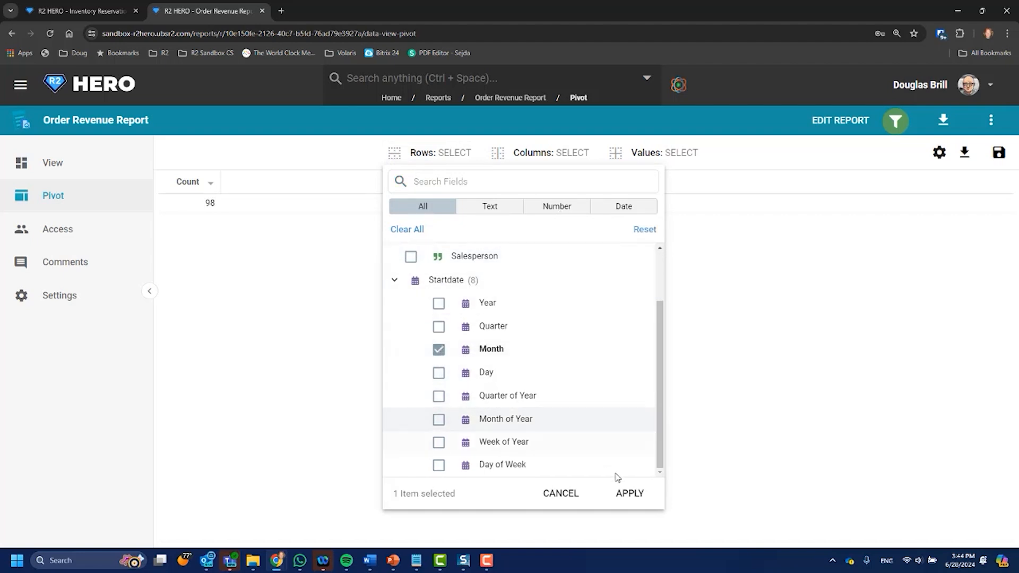
pyautogui.click(630, 494)
# Step: Add the Sum of Order Revenue and the Overall Count as pivot values, and save the pivot as a visual
pyautogui.click(653, 154)
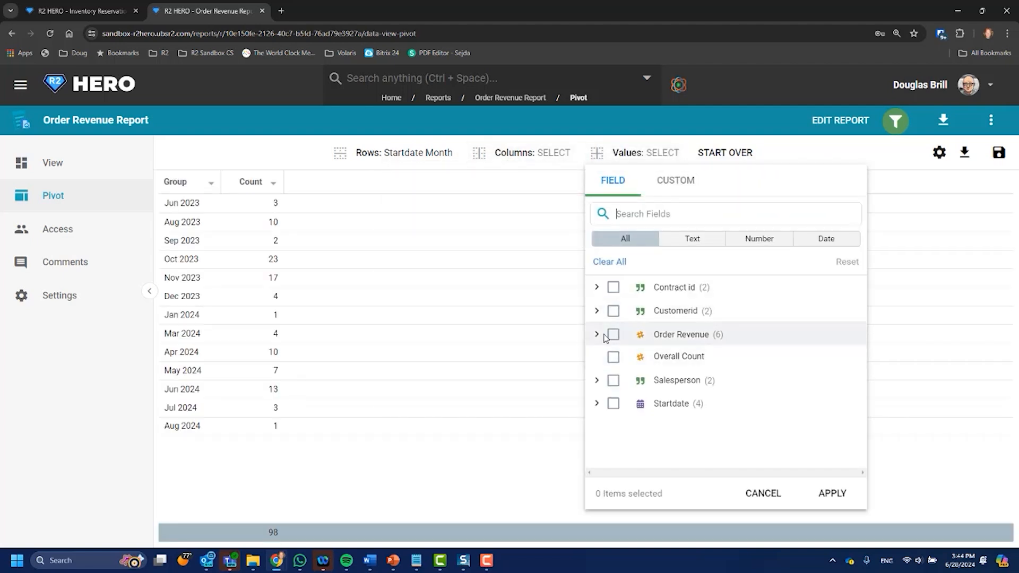
pyautogui.click(597, 334)
pyautogui.scroll(-1, 749, 427)
pyautogui.scroll(-1, 749, 428)
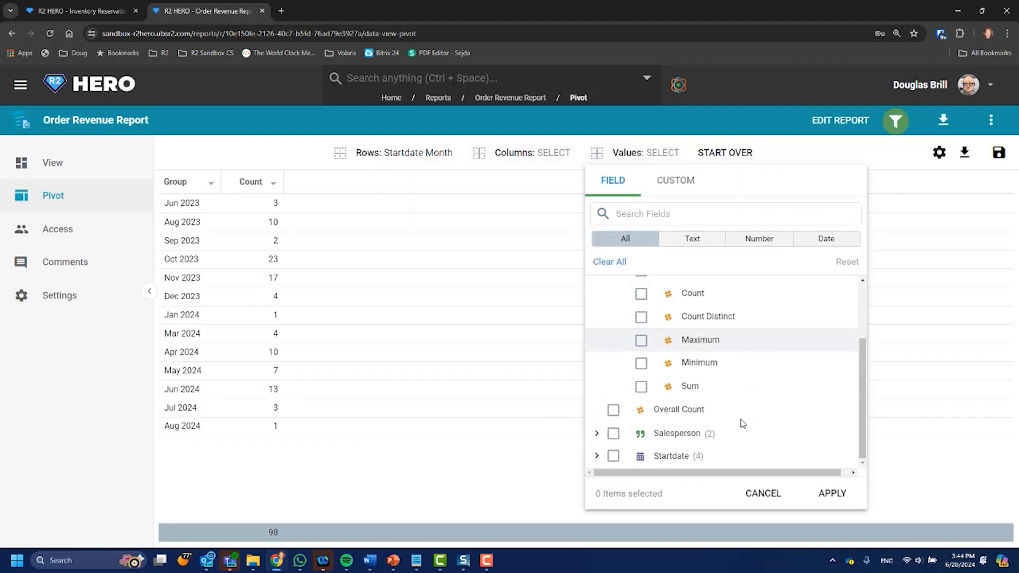
pyautogui.click(641, 387)
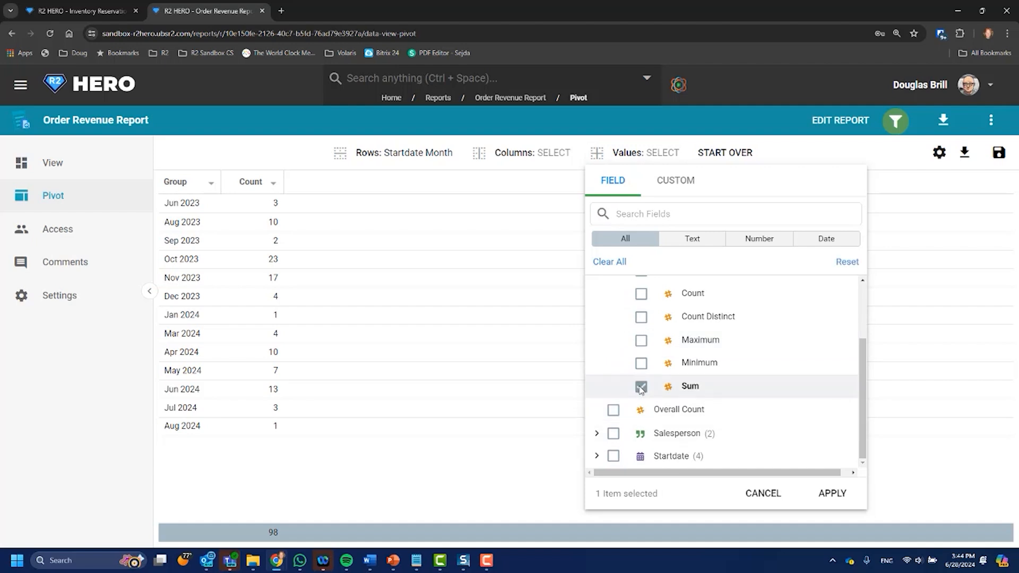
pyautogui.click(614, 411)
pyautogui.click(832, 493)
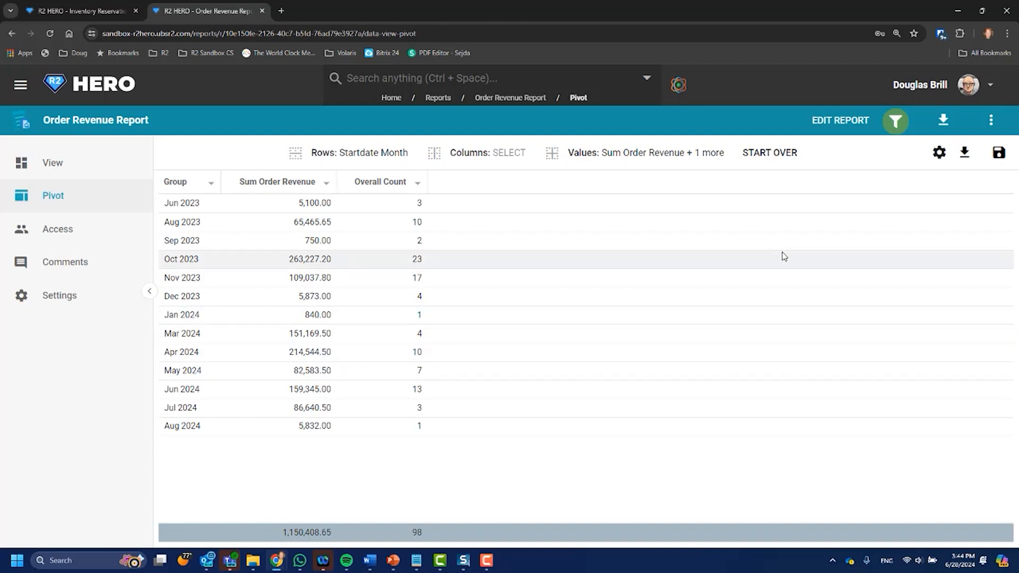
pyautogui.click(999, 153)
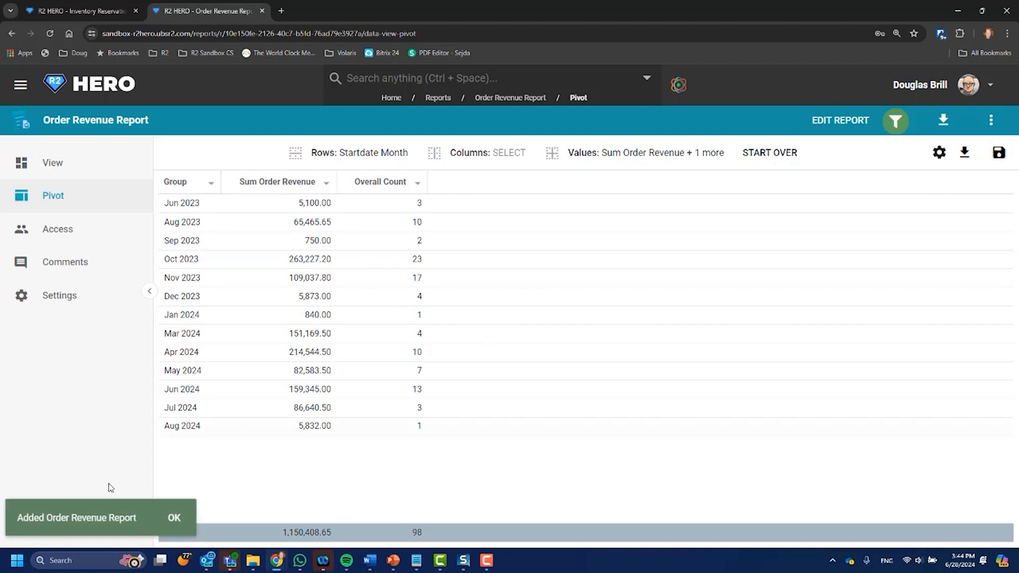
pyautogui.click(173, 523)
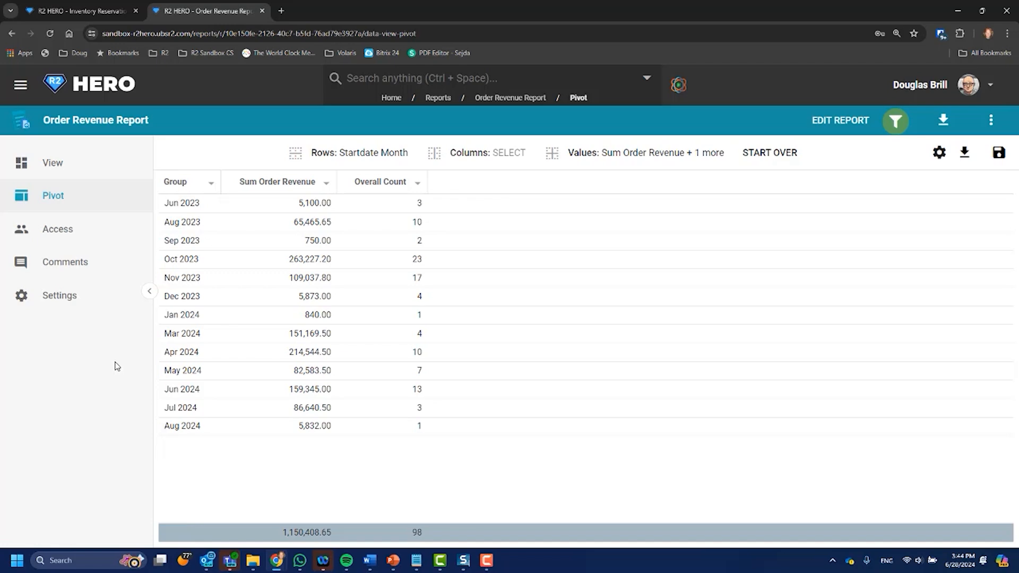
# Step: Open the Sales and Operations dashboard from the reports list for editing
pyautogui.click(24, 85)
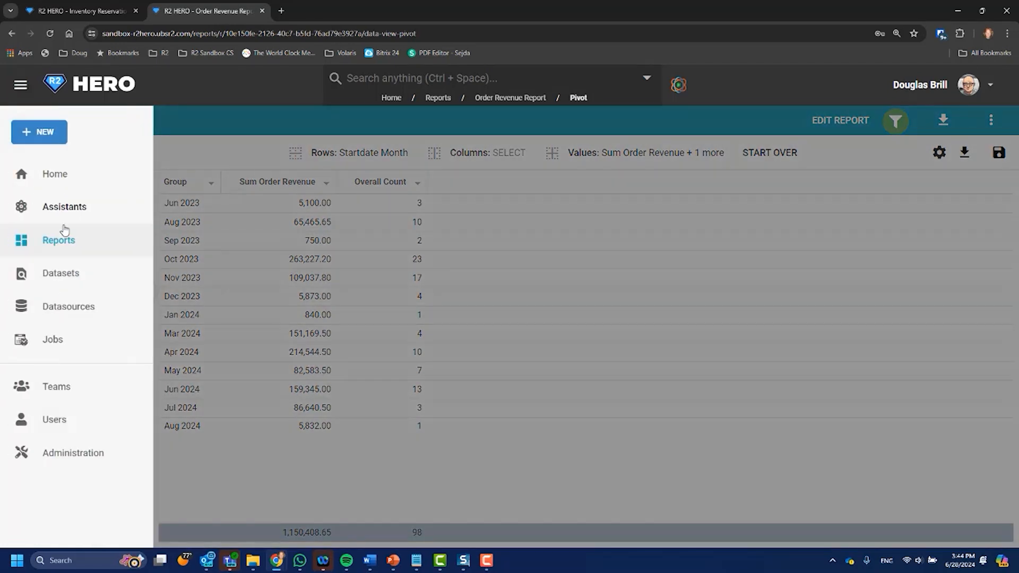
pyautogui.click(25, 247)
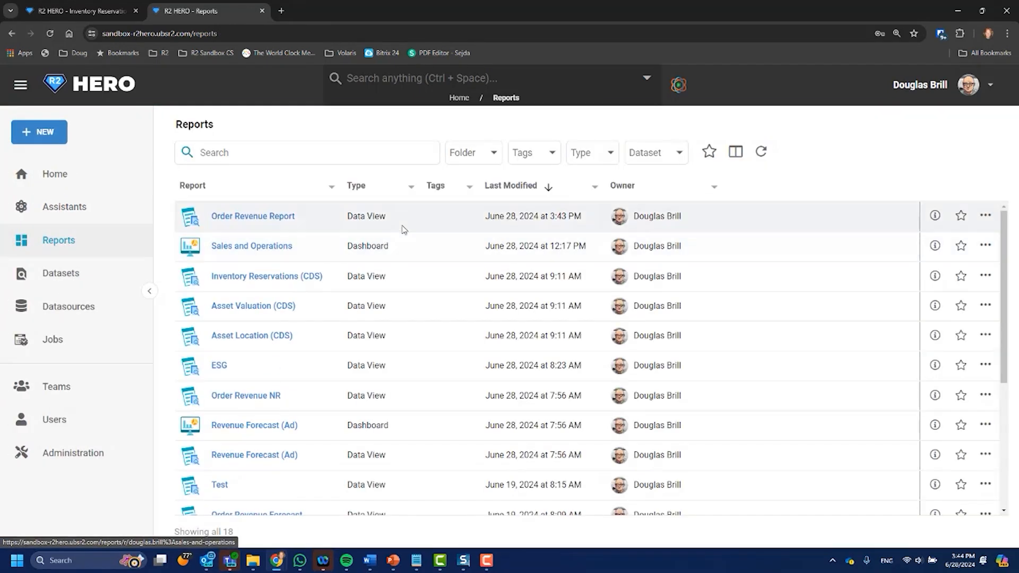
pyautogui.click(268, 252)
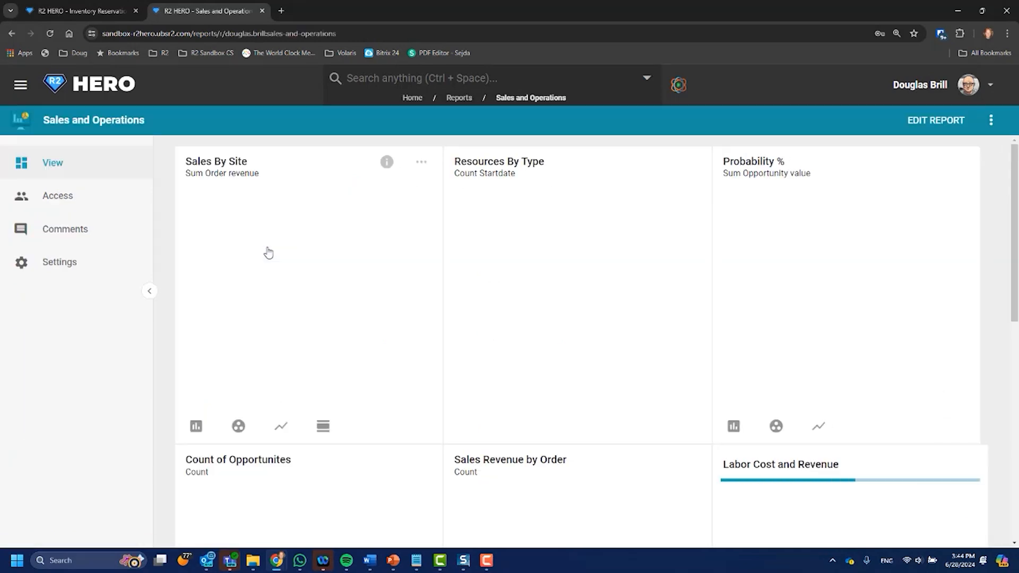
pyautogui.click(949, 123)
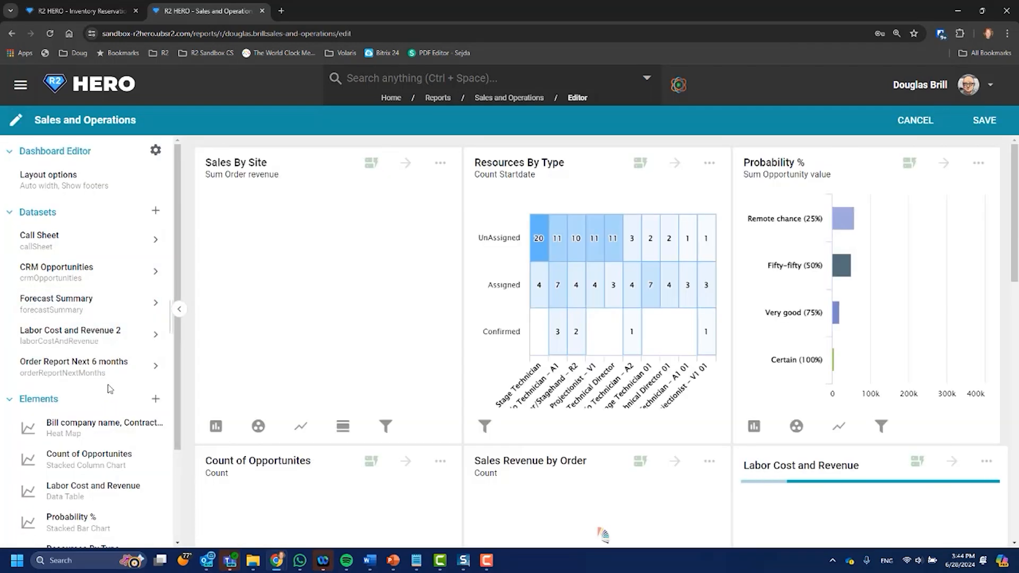
pyautogui.scroll(-1, 107, 393)
pyautogui.scroll(1, 143, 374)
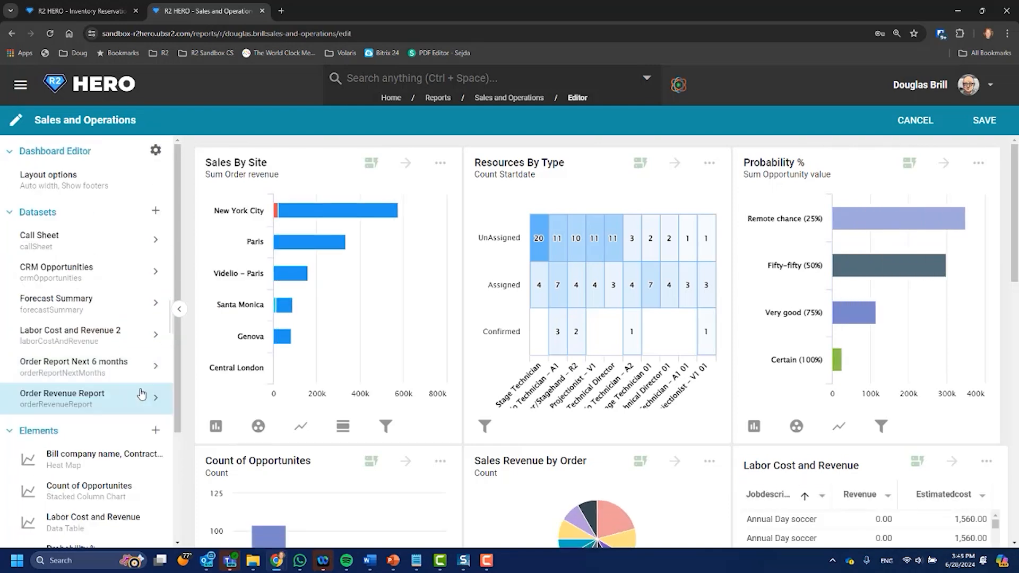
# Step: Add the saved Startdate Month visual of the Order Revenue Report dataset to the dashboard, and check its placement
pyautogui.scroll(-3, 142, 385)
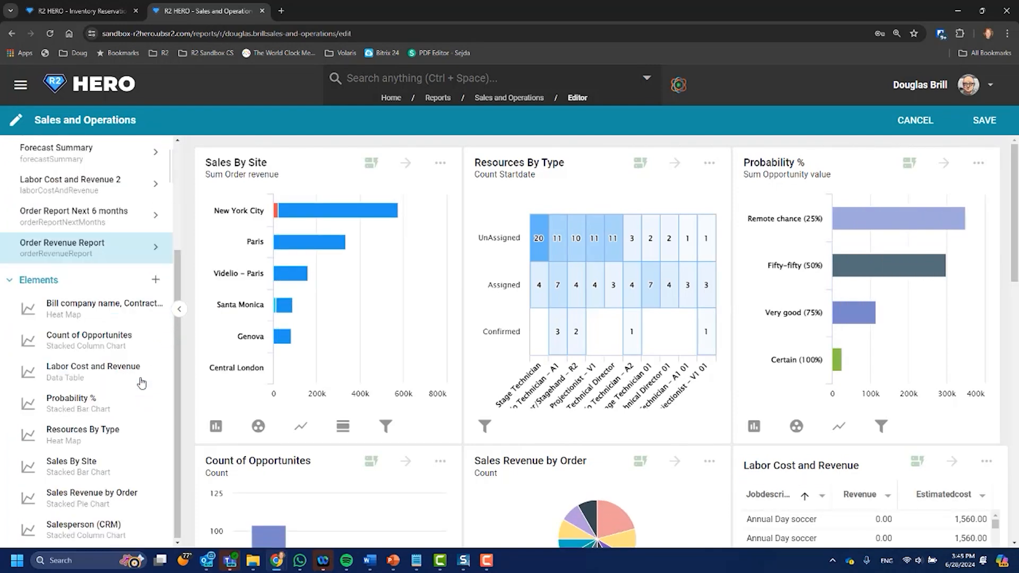
pyautogui.click(158, 284)
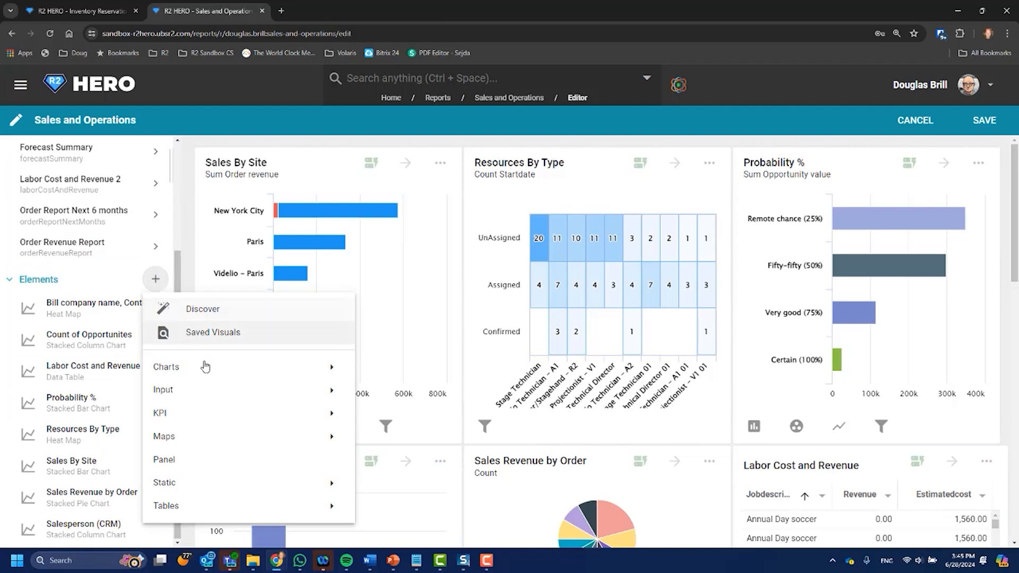
pyautogui.moveTo(204, 366)
pyautogui.click(200, 338)
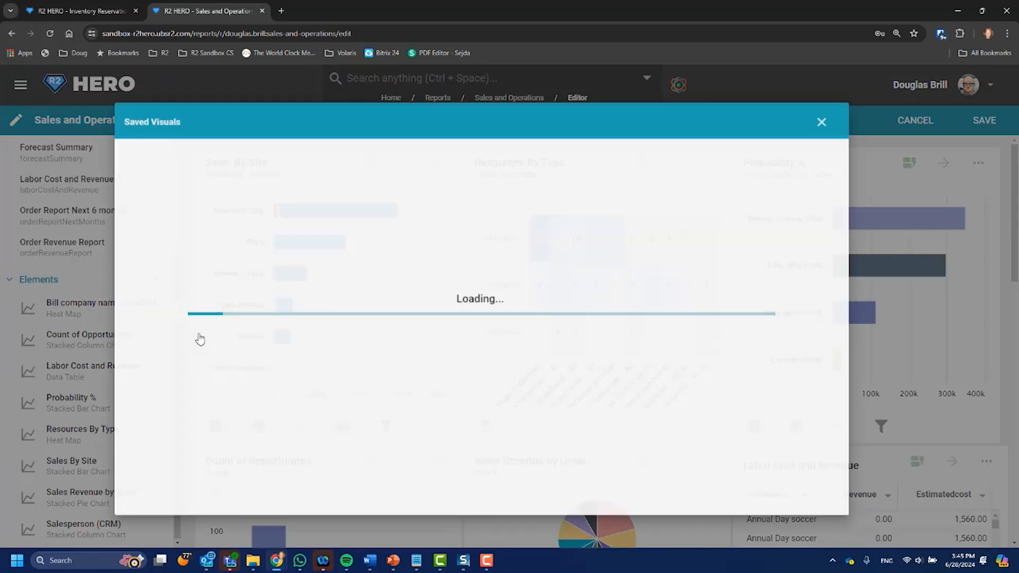
pyautogui.click(174, 203)
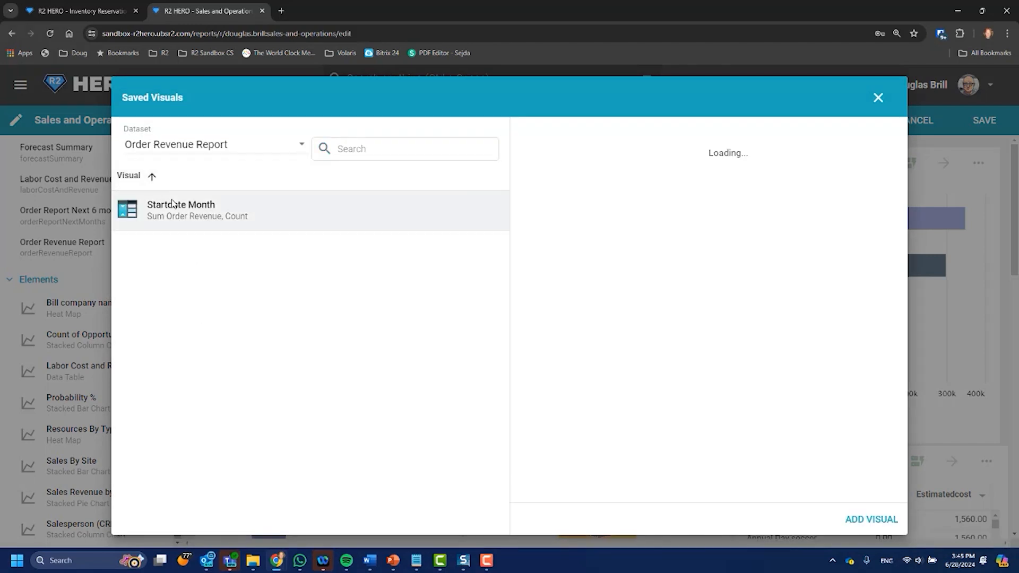
pyautogui.click(880, 518)
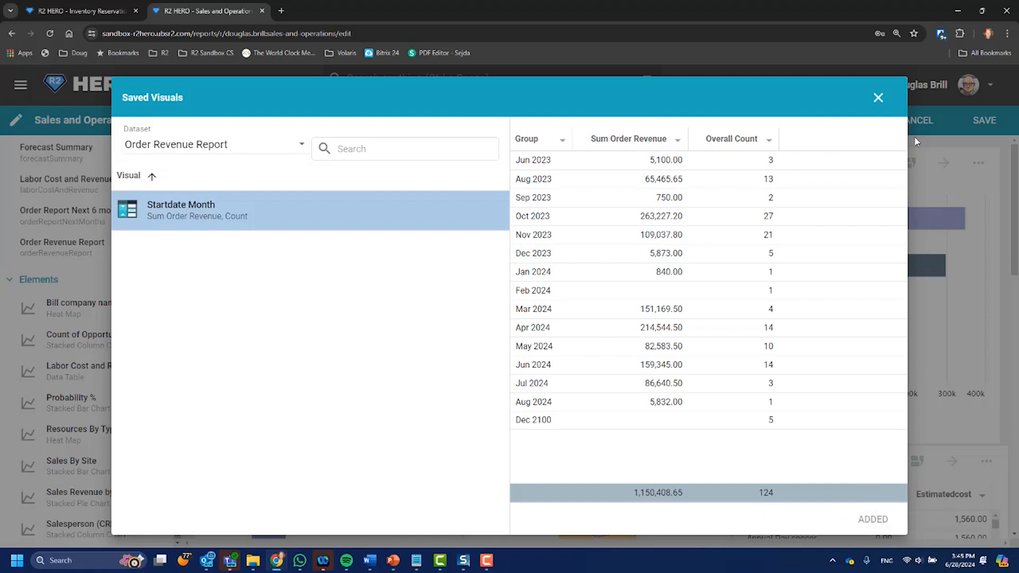
pyautogui.click(879, 98)
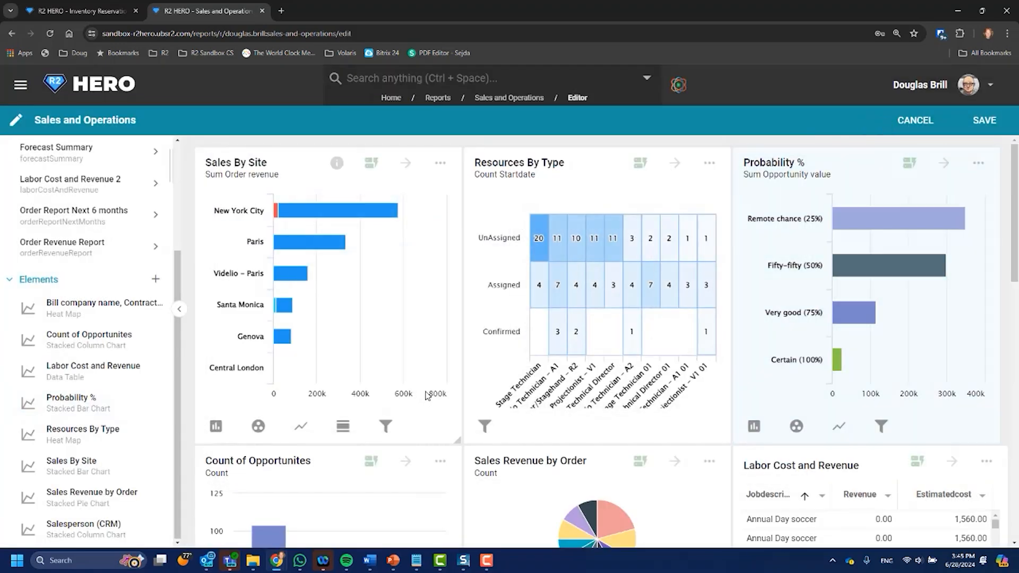
pyautogui.scroll(-14, 432, 384)
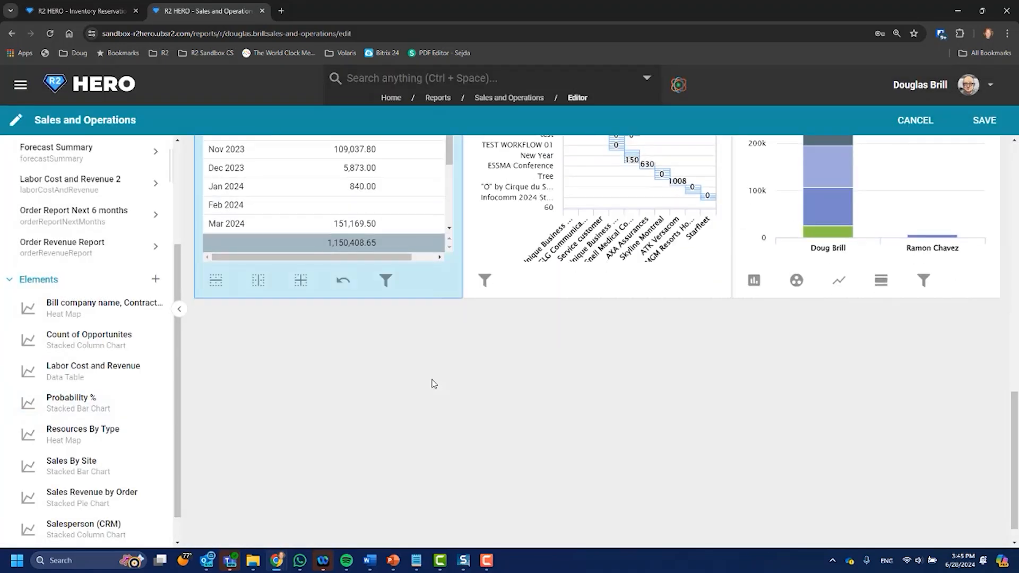
pyautogui.scroll(7, 434, 384)
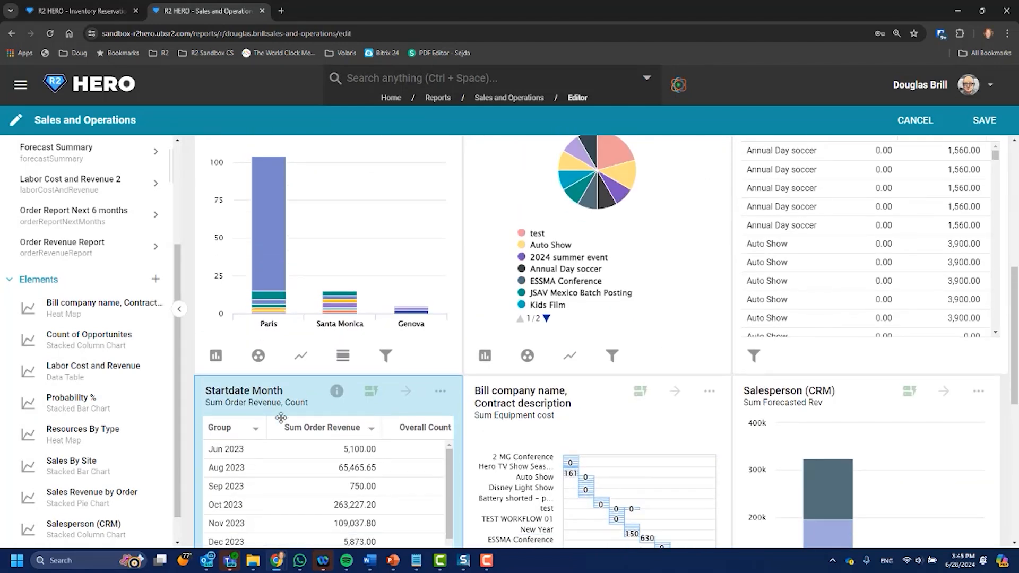
pyautogui.scroll(-4, 280, 417)
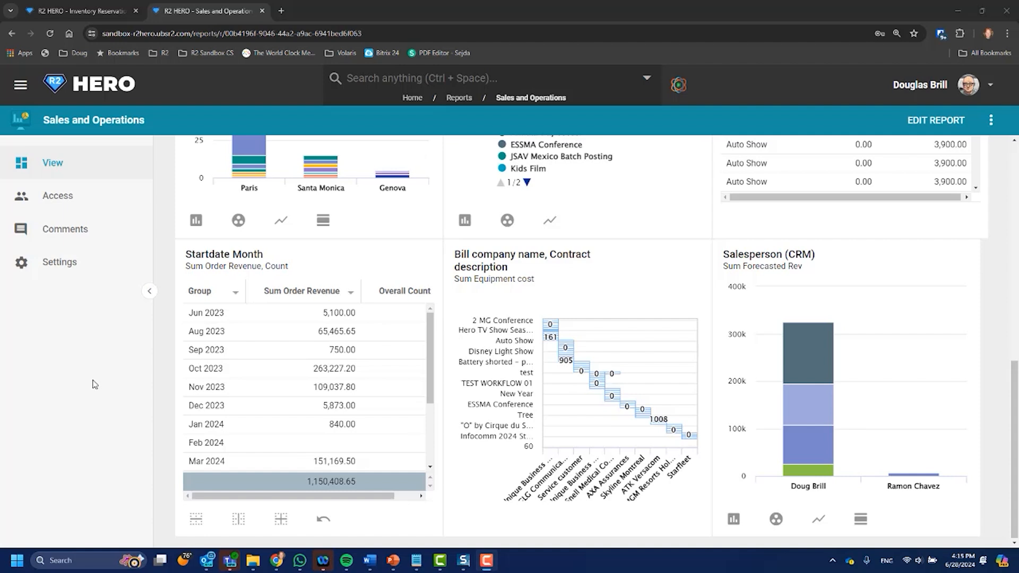
# Step: Create a new job named Weekly Revenue Report, leaving its description empty
pyautogui.click(21, 88)
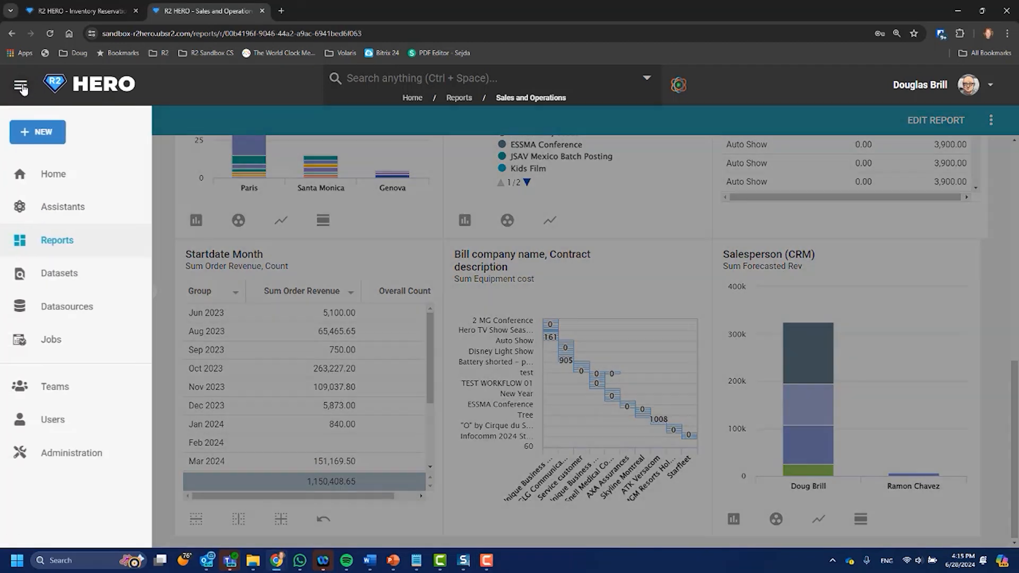
pyautogui.click(37, 137)
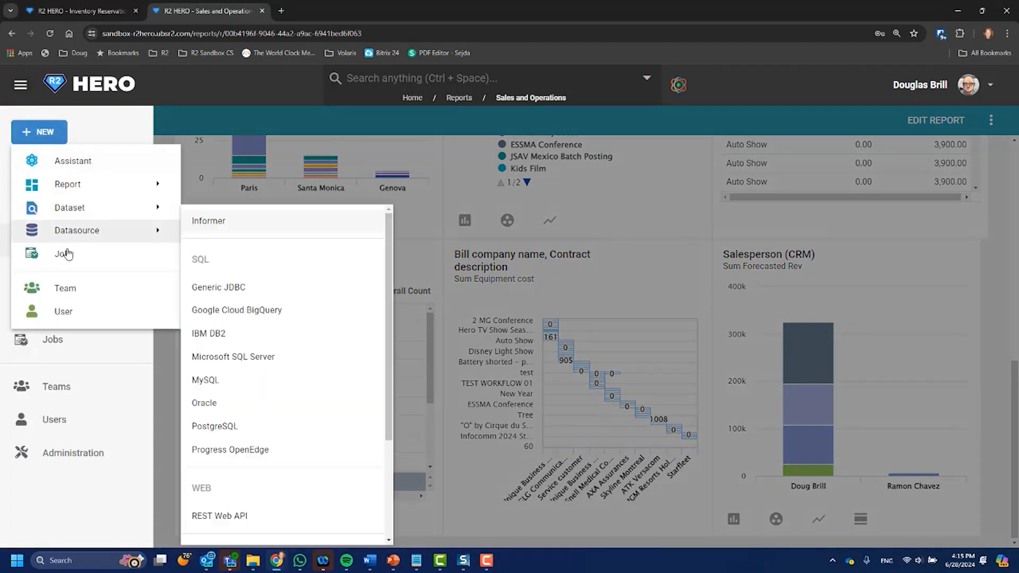
pyautogui.click(68, 254)
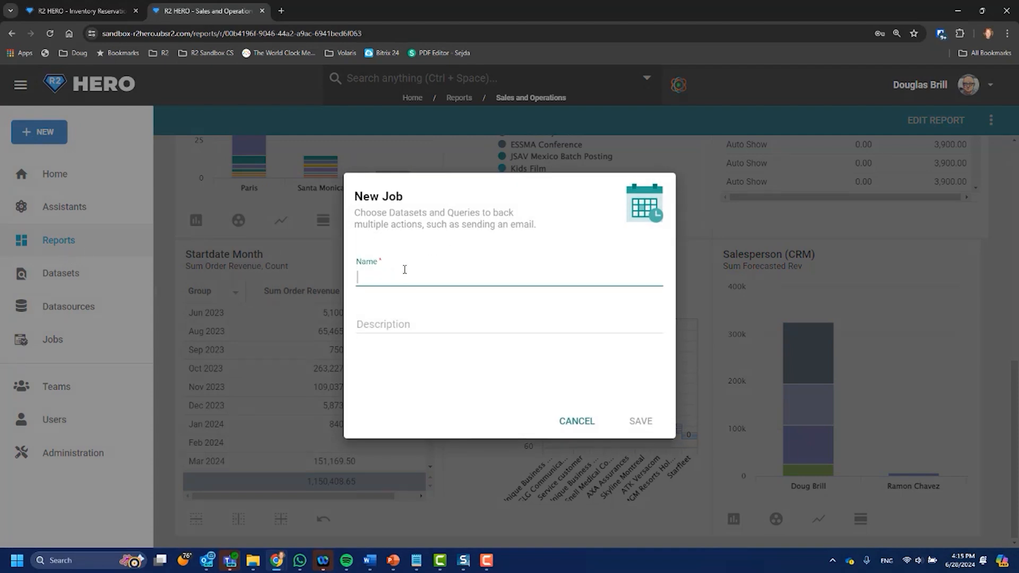
pyautogui.write('Weekly Revenue Re')
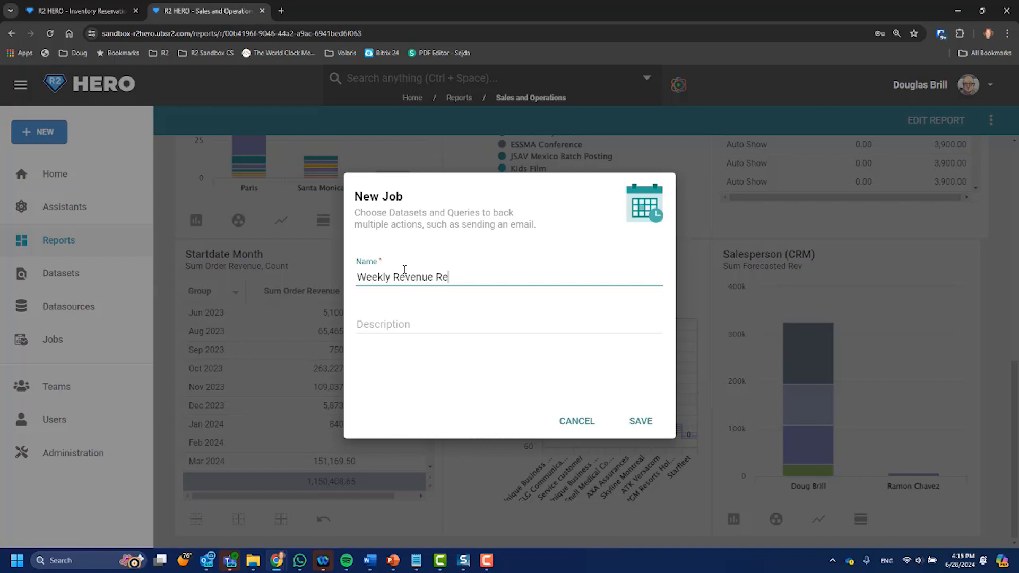
pyautogui.write('port')
pyautogui.press('Tab')
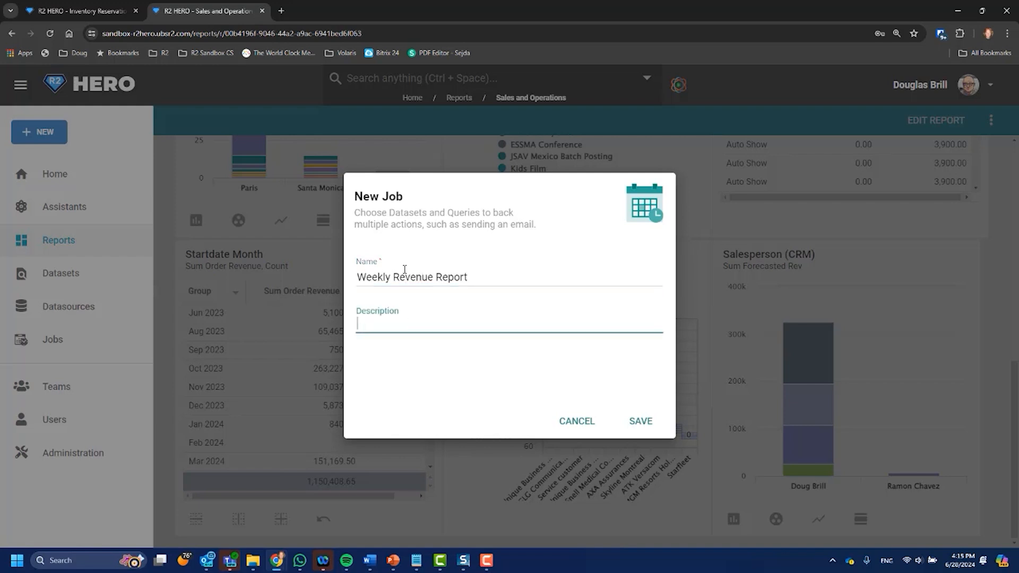
pyautogui.click(642, 421)
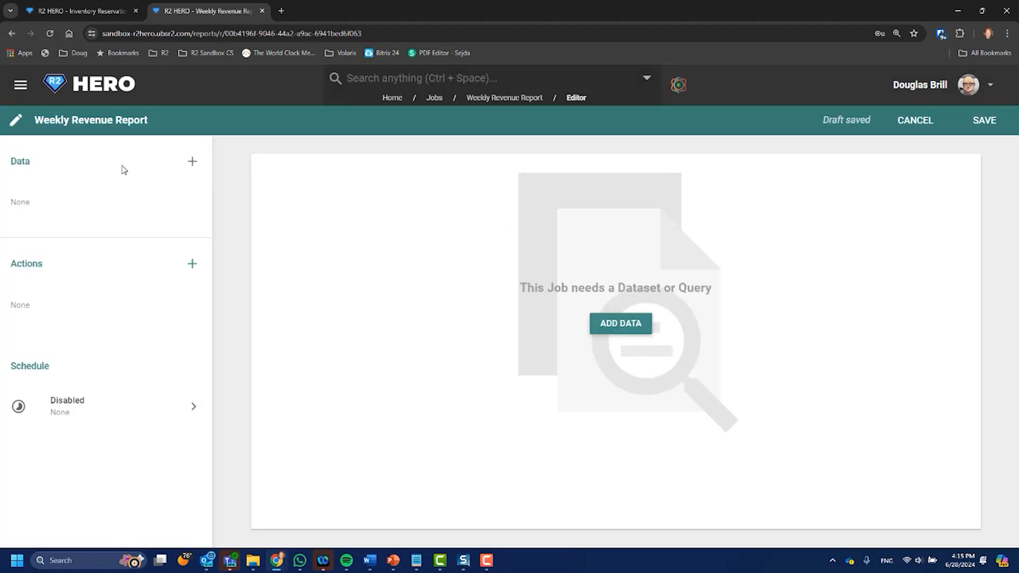
# Step: Add the Order Revenue Report dataset as the job's data
pyautogui.click(192, 161)
pyautogui.click(232, 160)
pyautogui.write('Order')
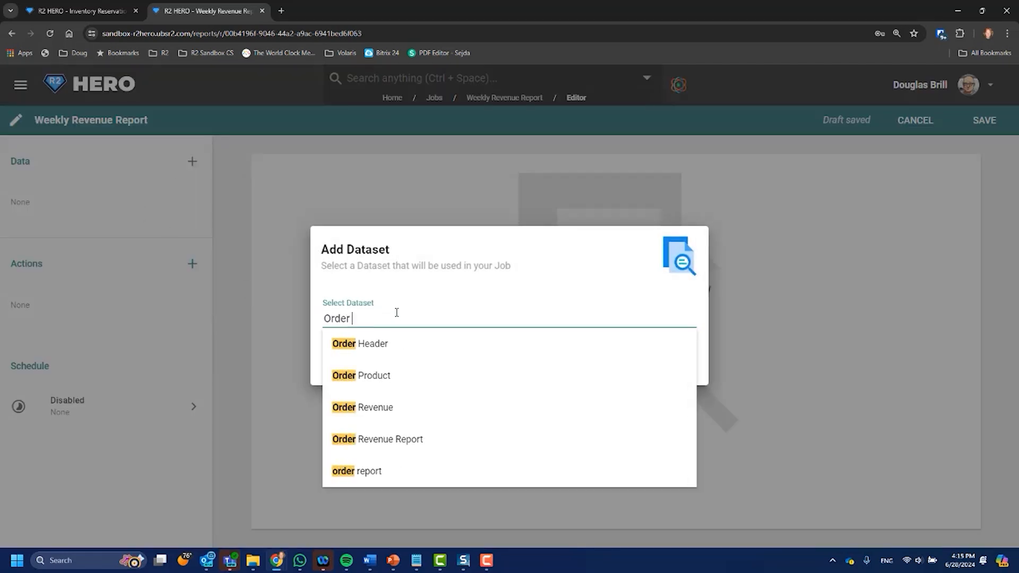
pyautogui.write(' re')
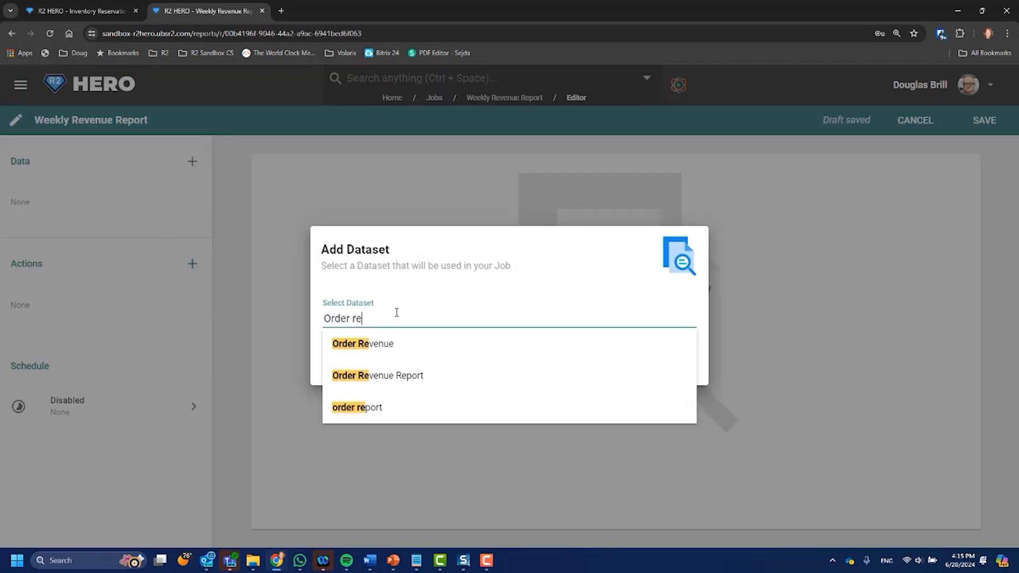
pyautogui.click(401, 376)
pyautogui.click(673, 371)
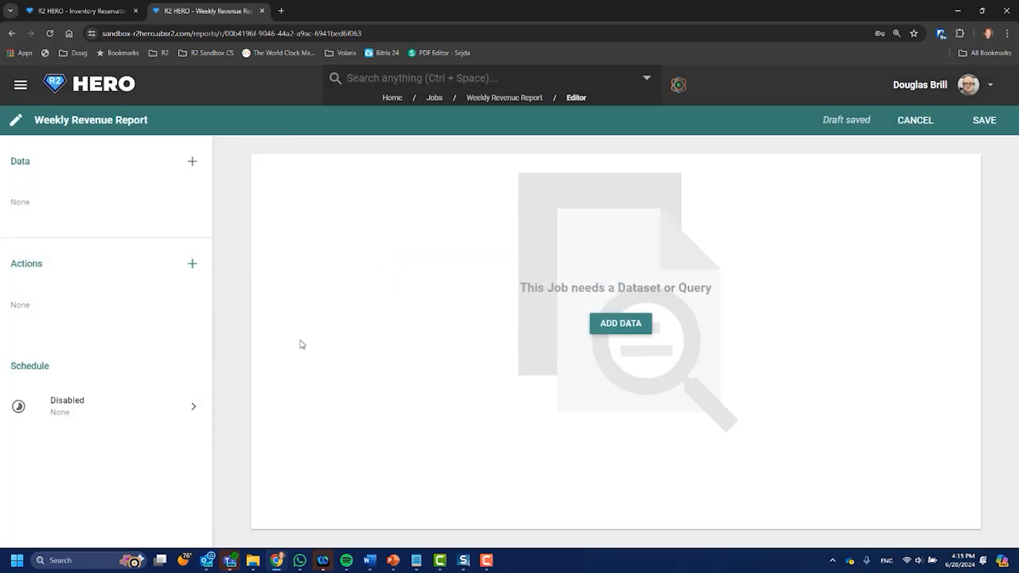
# Step: Add a Send an email action to the job and enter the recipient's name
pyautogui.click(193, 268)
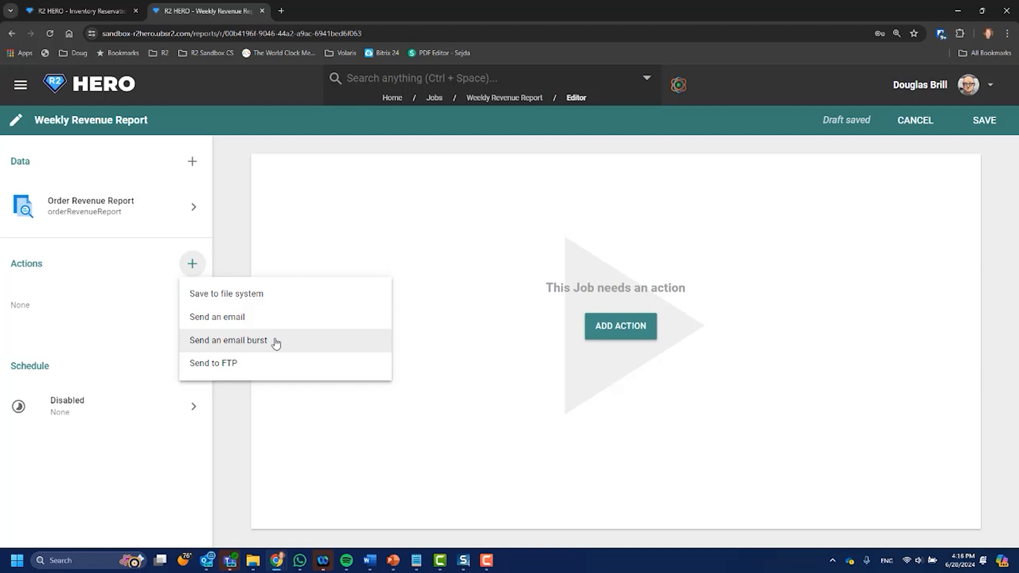
pyautogui.click(251, 318)
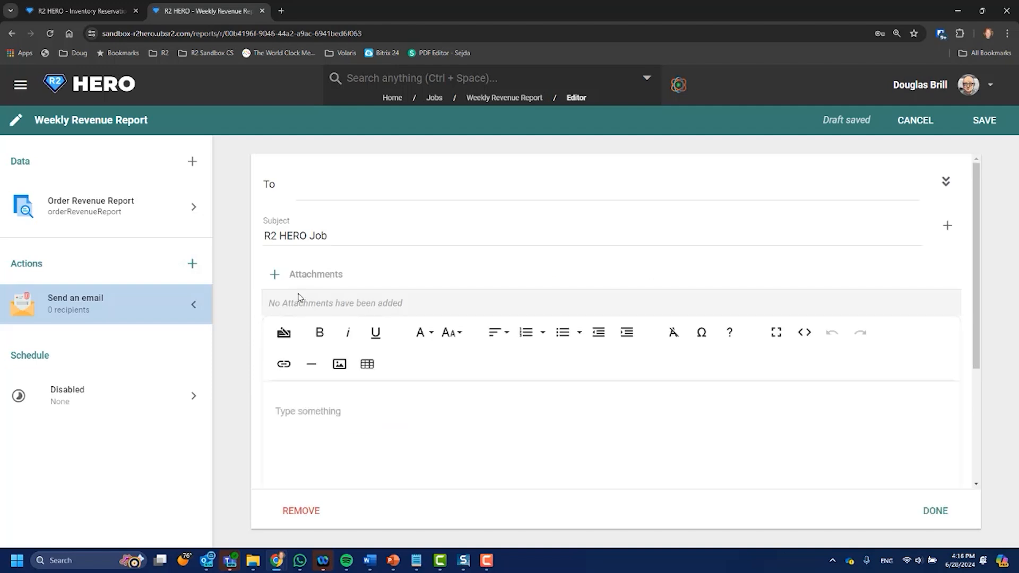
pyautogui.click(319, 190)
pyautogui.write('doug')
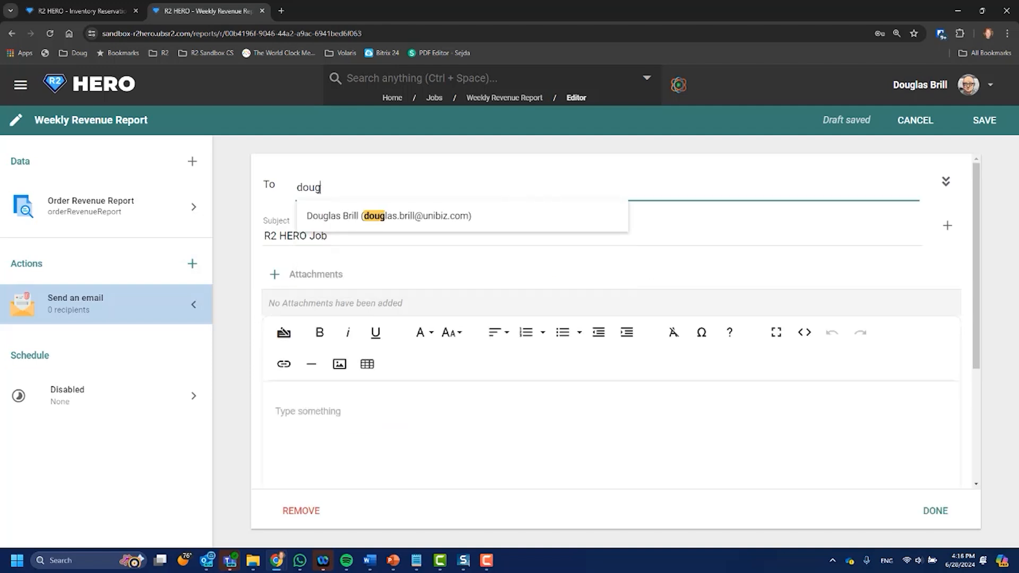
pyautogui.press('Tab')
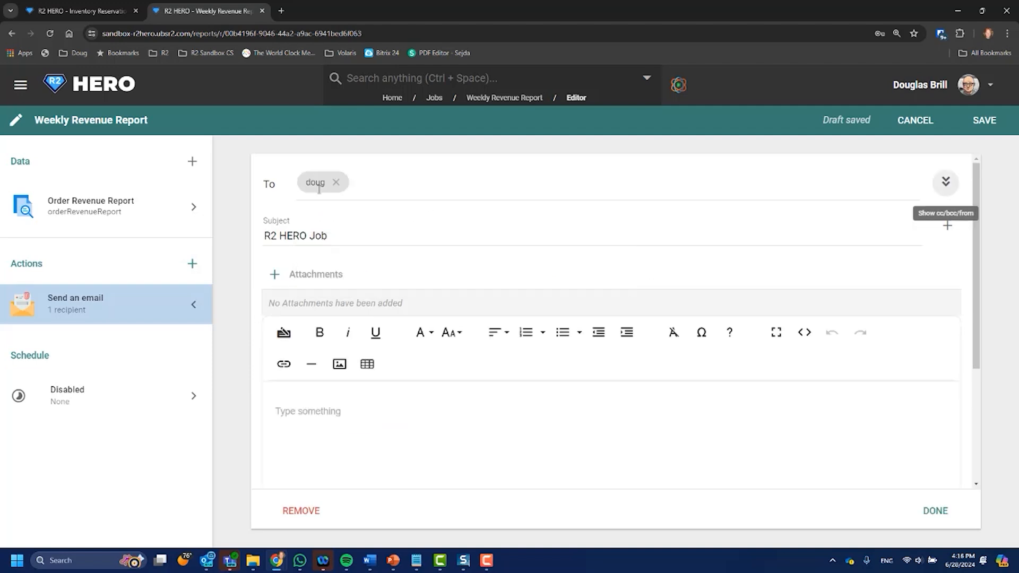
# Step: Write "Here is the weekly revenue report" as the email's message and finish the email action
pyautogui.click(381, 427)
pyautogui.write('Here is the ')
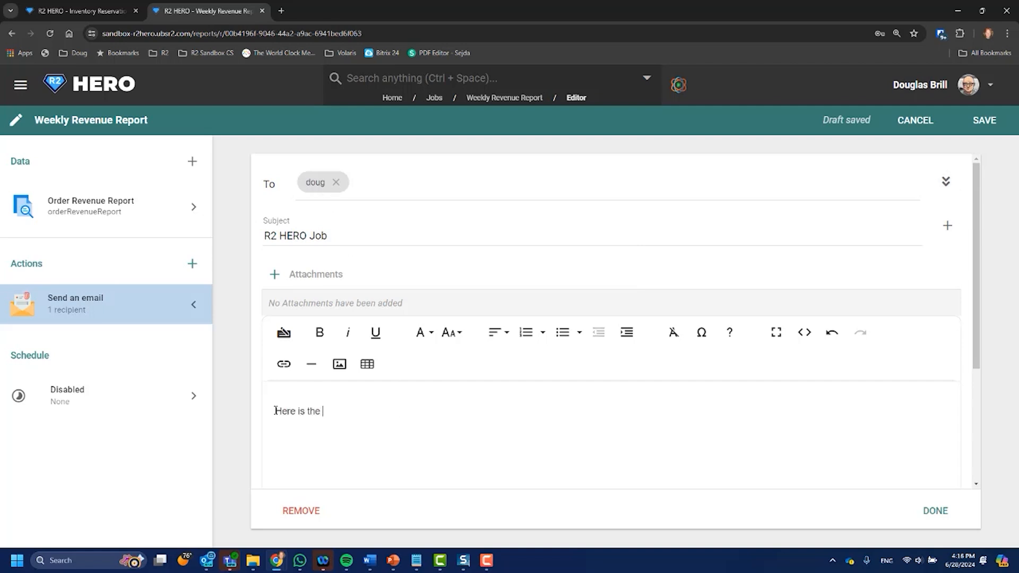
pyautogui.write('weekly revenue report')
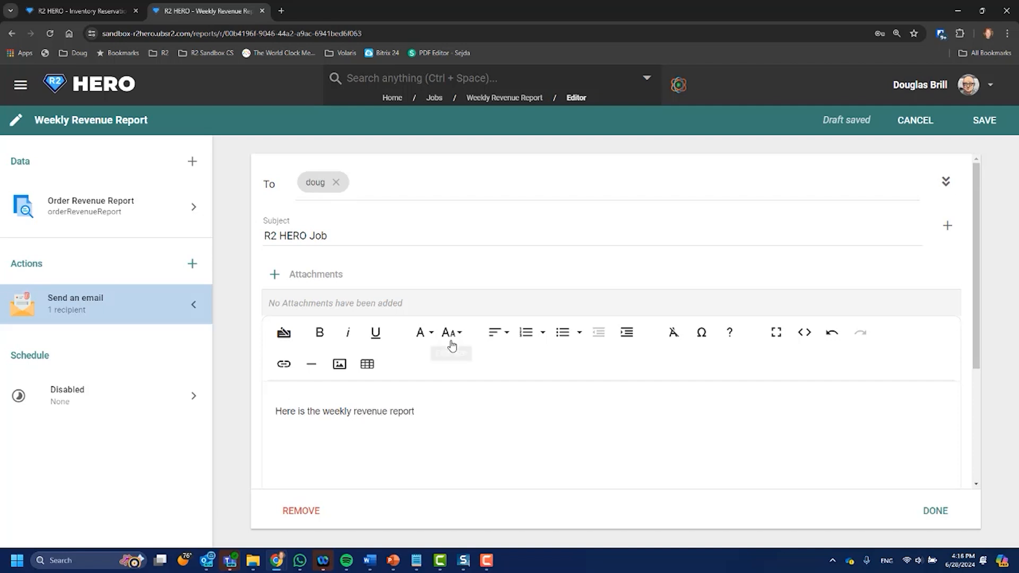
pyautogui.click(934, 515)
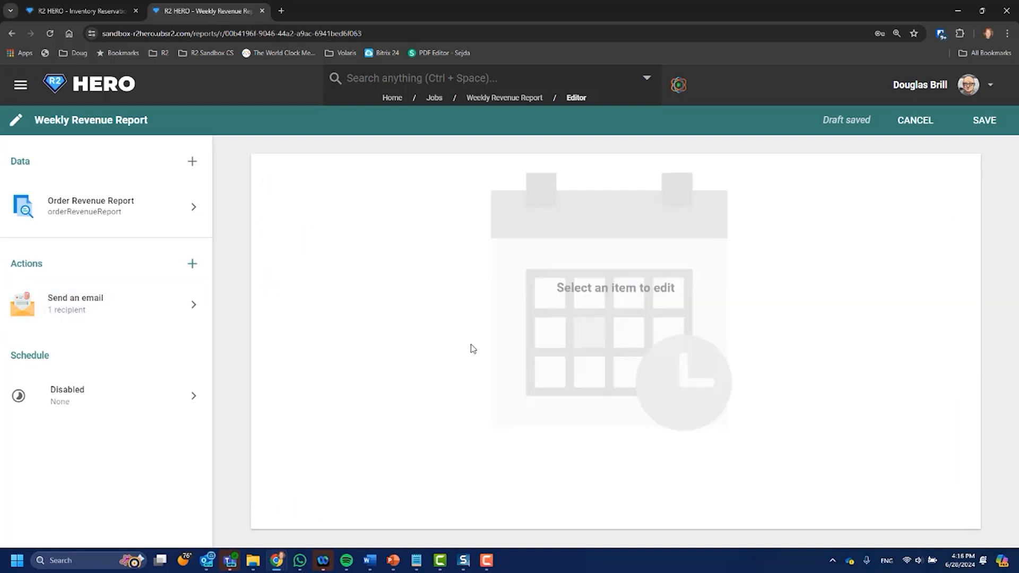
# Step: Enable the job's schedule and set its interval to Weekly
pyautogui.click(196, 399)
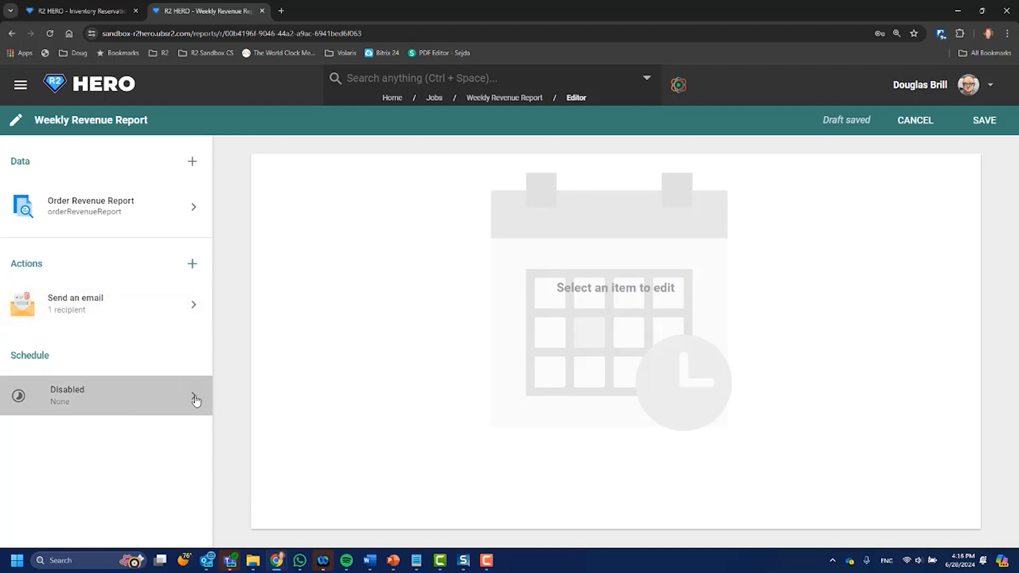
pyautogui.click(268, 240)
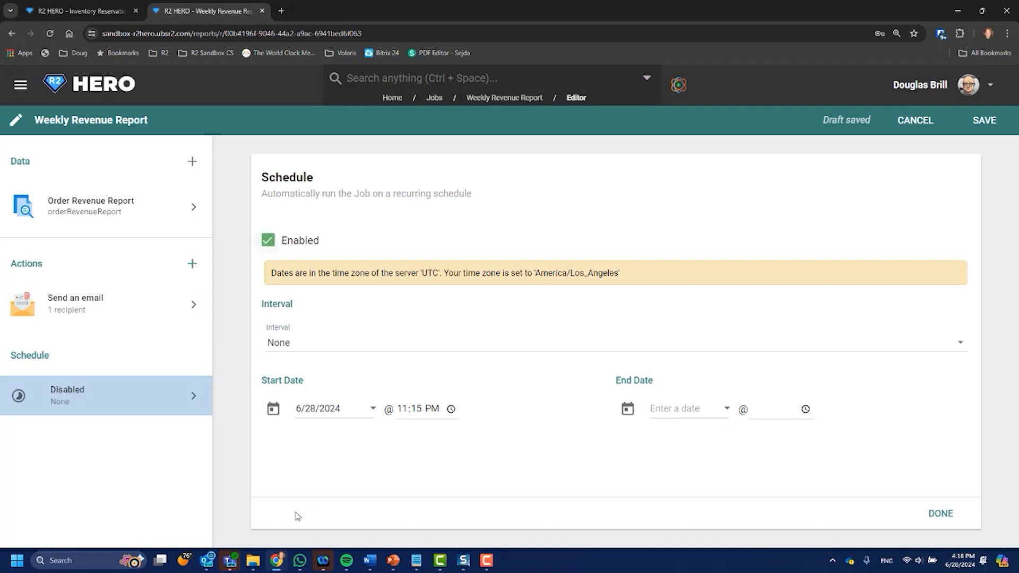
pyautogui.click(295, 350)
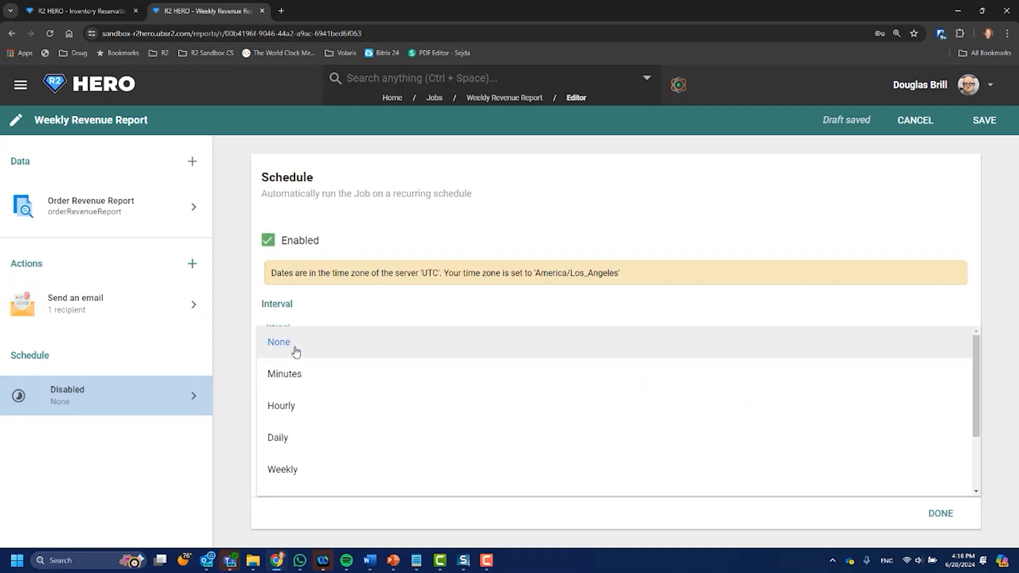
pyautogui.click(306, 467)
# Step: Schedule the weekly run for Monday at 08:00 PM, and save the job
pyautogui.click(271, 380)
pyautogui.click(297, 418)
pyautogui.click(284, 418)
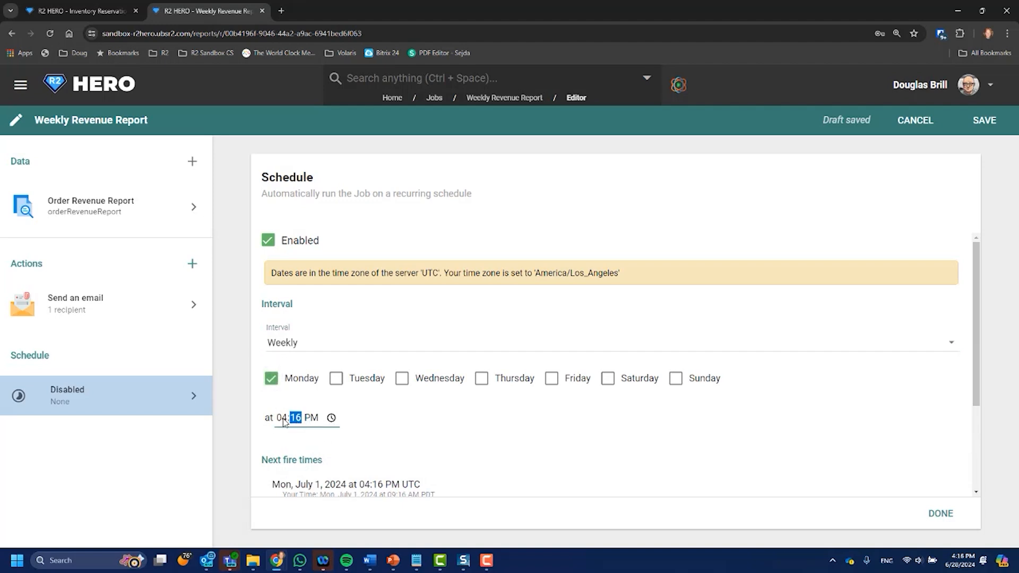
pyautogui.write('8:00')
pyautogui.click(427, 449)
pyautogui.scroll(-1, 504, 437)
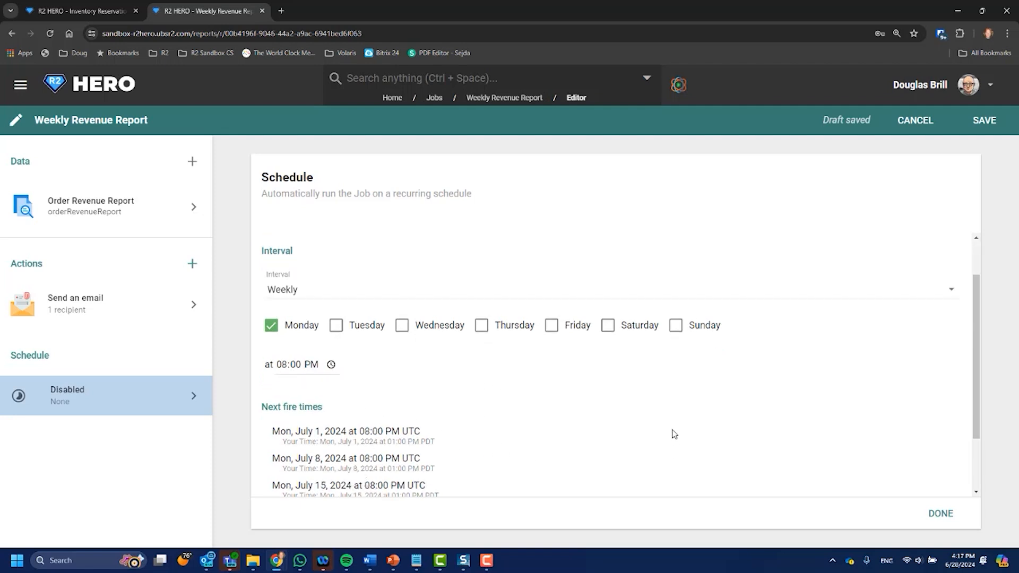
pyautogui.scroll(1, 672, 433)
pyautogui.click(942, 514)
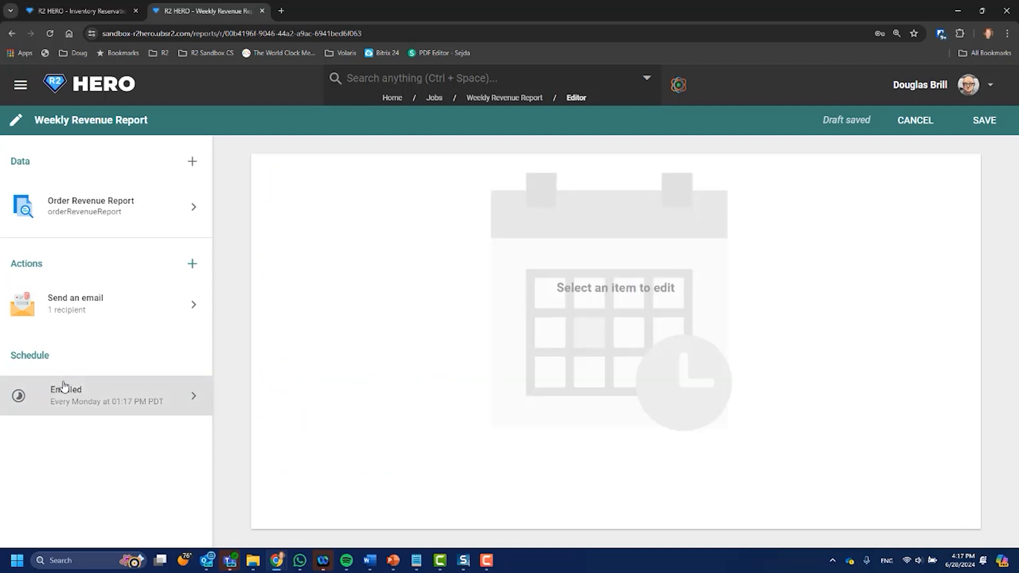
pyautogui.click(983, 119)
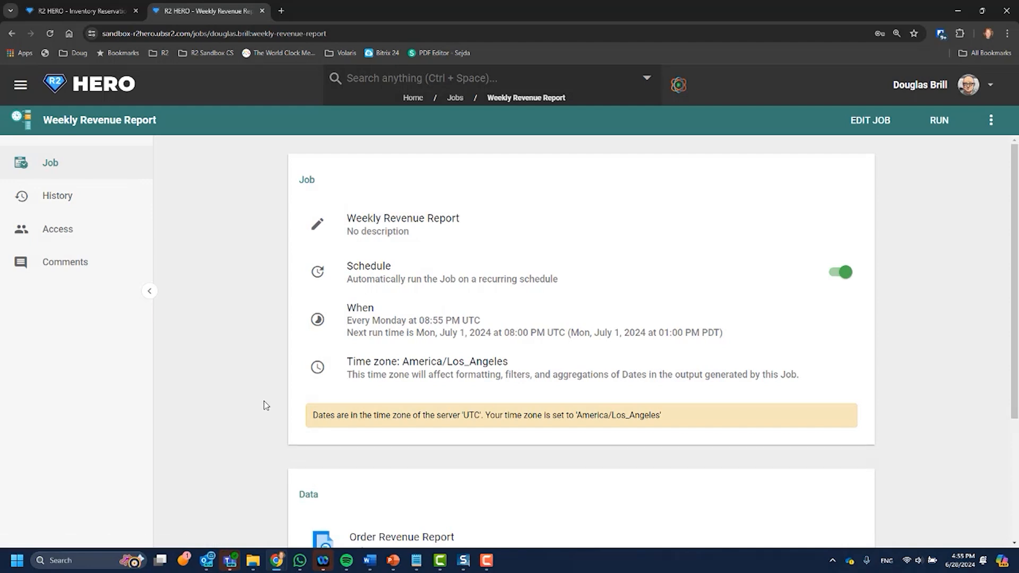
# Step: Open the Sales and Operations report from the reports list and bring up its sharing options
pyautogui.click(20, 85)
pyautogui.click(59, 240)
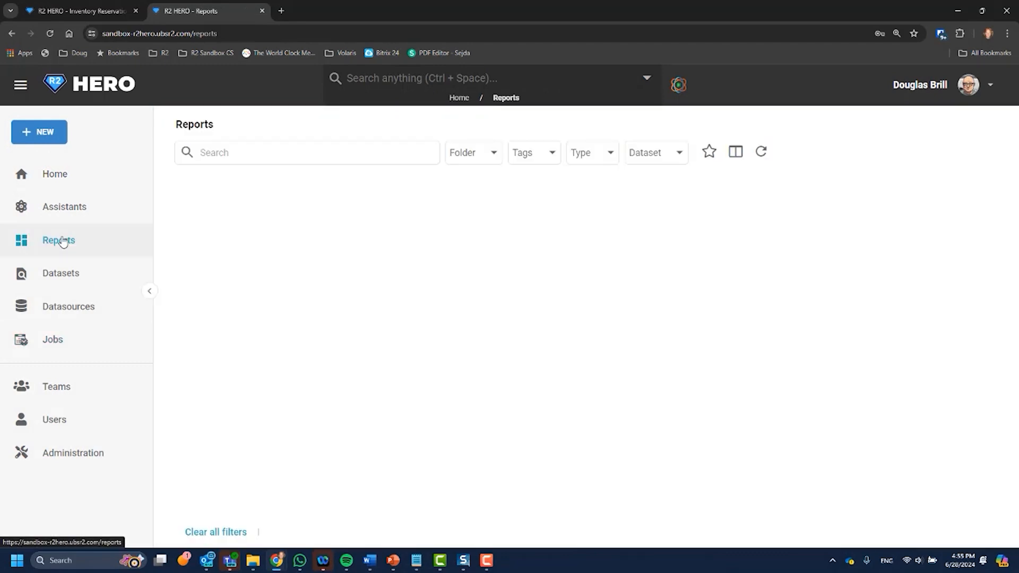
pyautogui.click(237, 222)
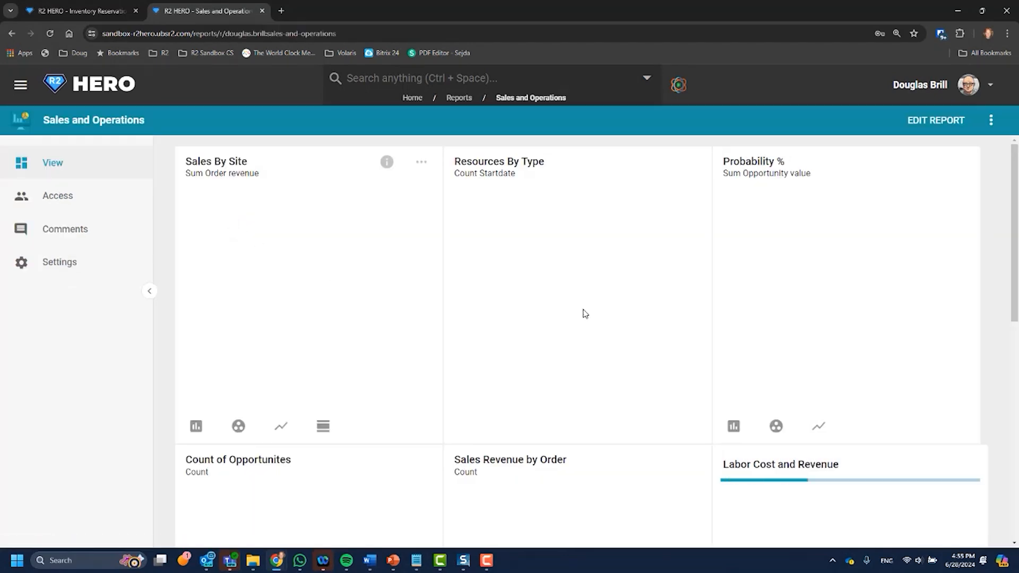
pyautogui.click(991, 121)
pyautogui.moveTo(807, 201)
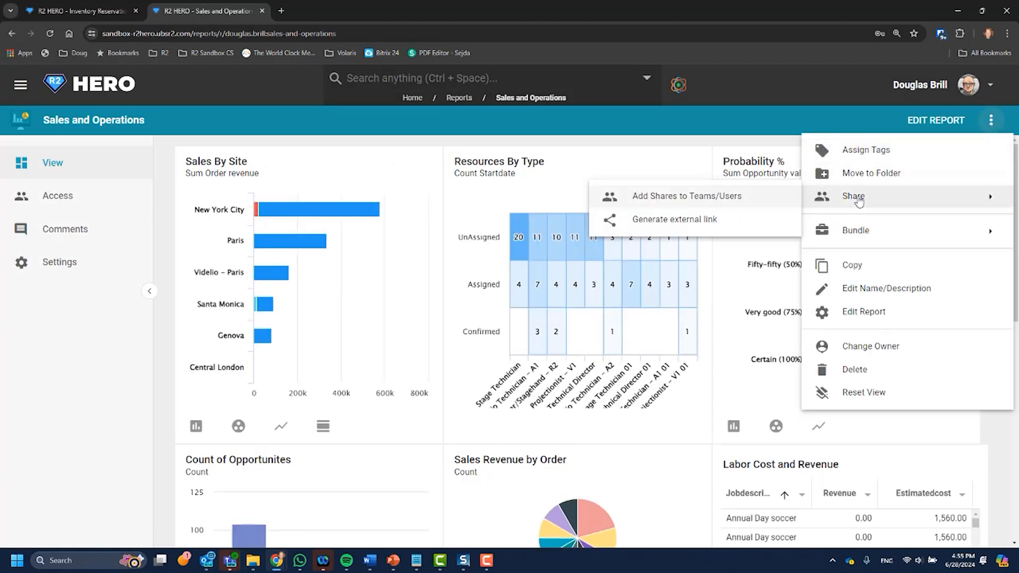